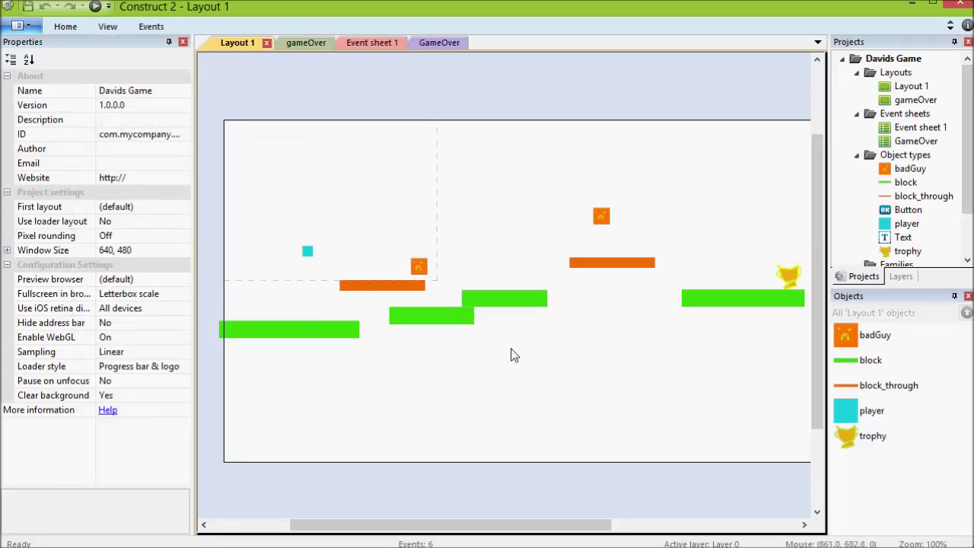
# Return from the event sheet to Layout 1 and bring up its Layers list
pyautogui.click(357, 45)
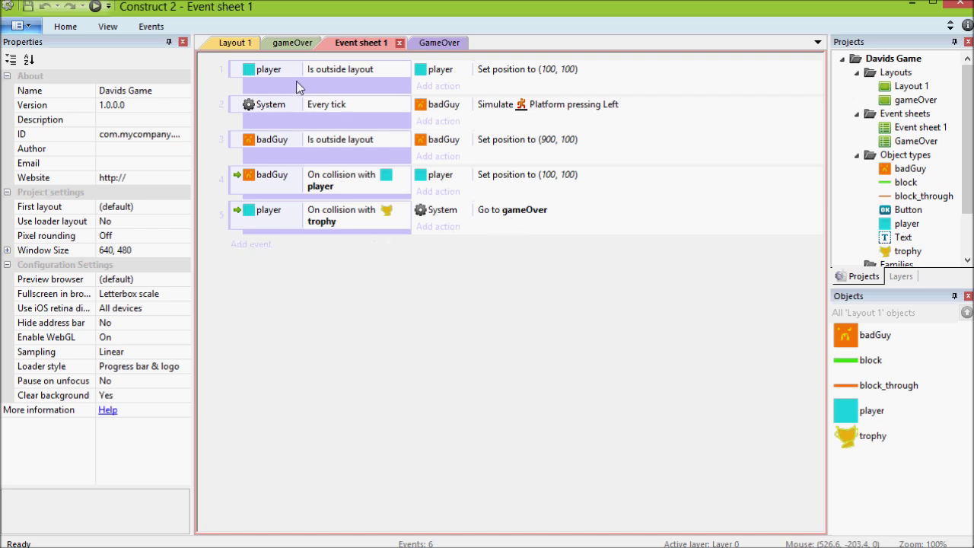
pyautogui.click(233, 43)
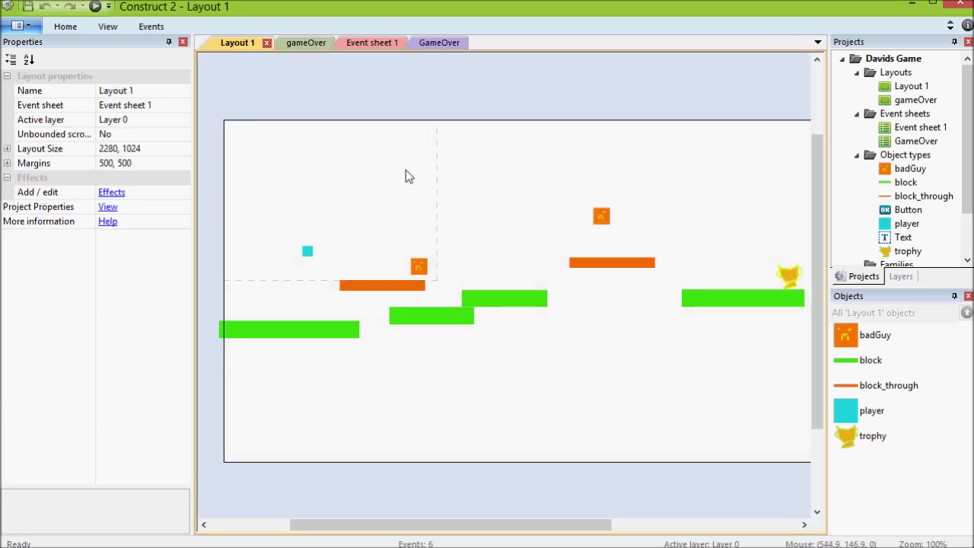
pyautogui.click(899, 277)
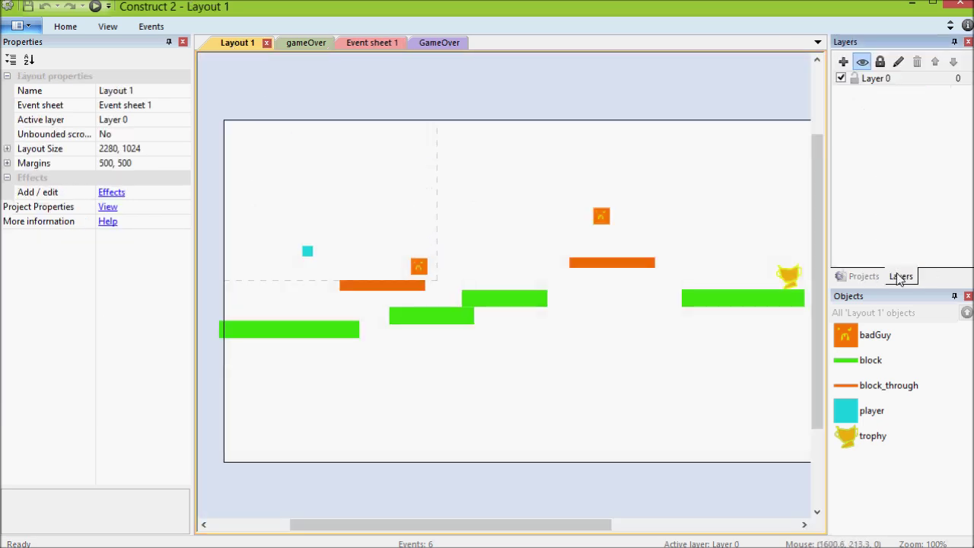
pyautogui.click(875, 80)
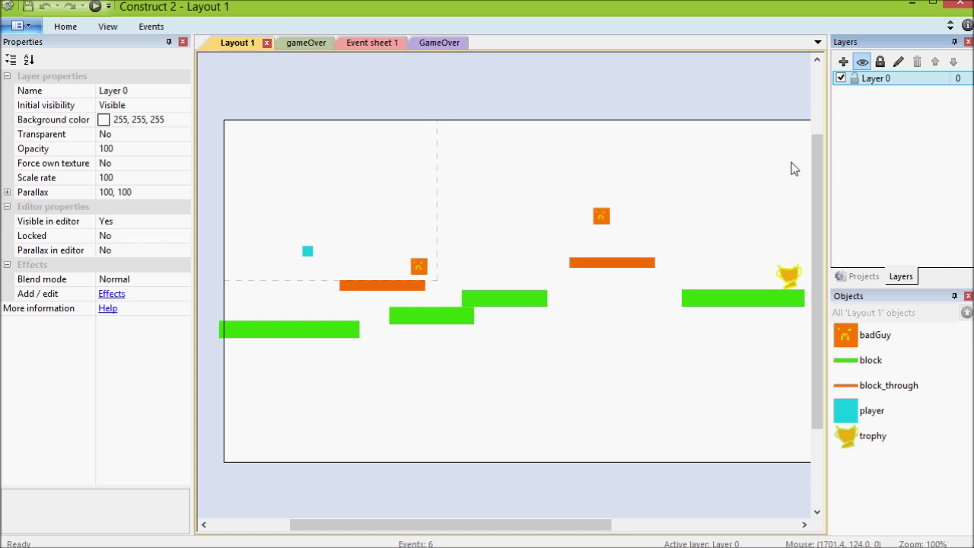
# Add a new layer below Layer 0 and name it 'background'
pyautogui.click(844, 62)
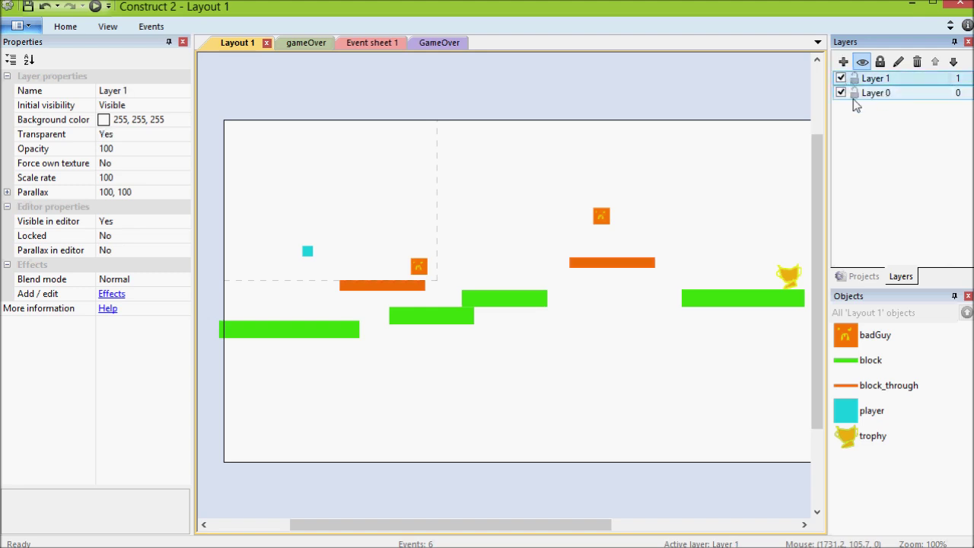
pyautogui.moveTo(864, 79); pyautogui.dragTo(872, 102)
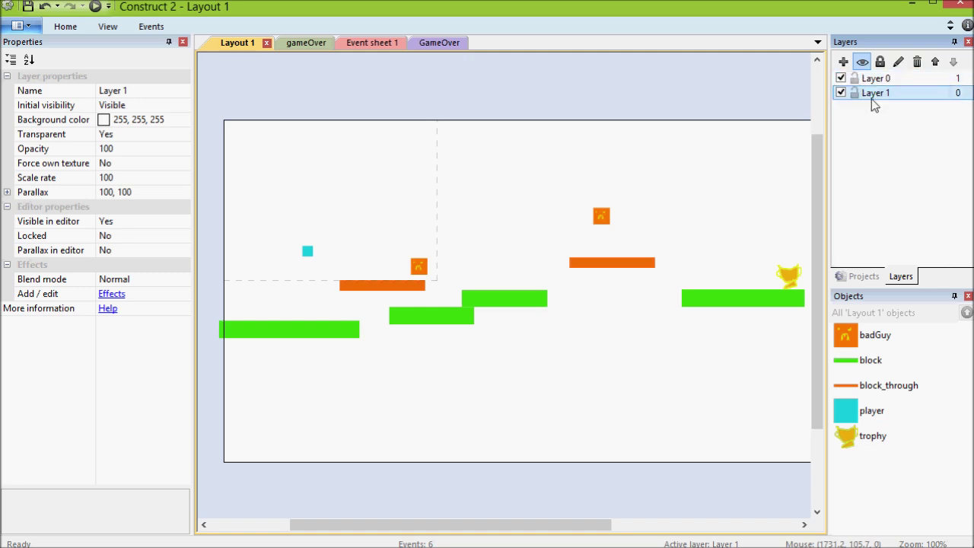
pyautogui.click(899, 63)
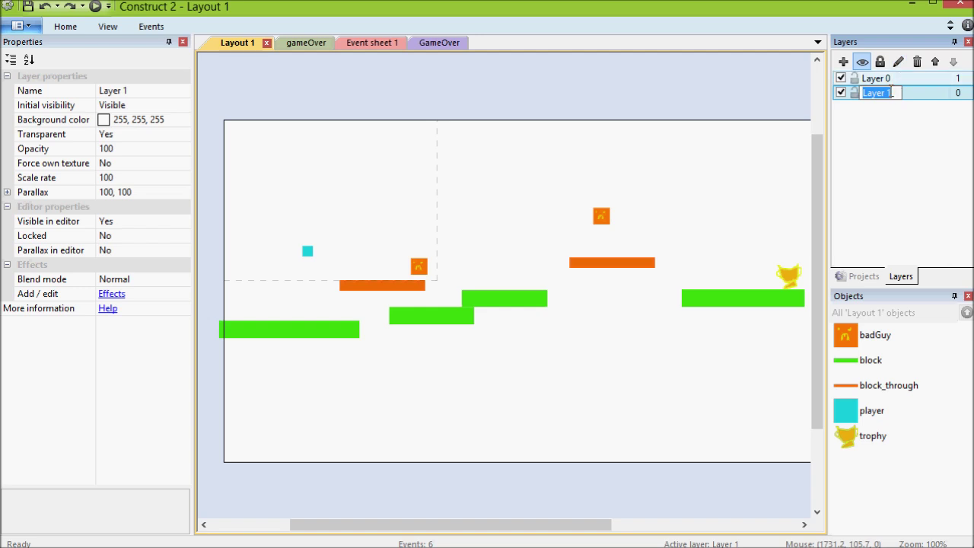
pyautogui.write('backg')
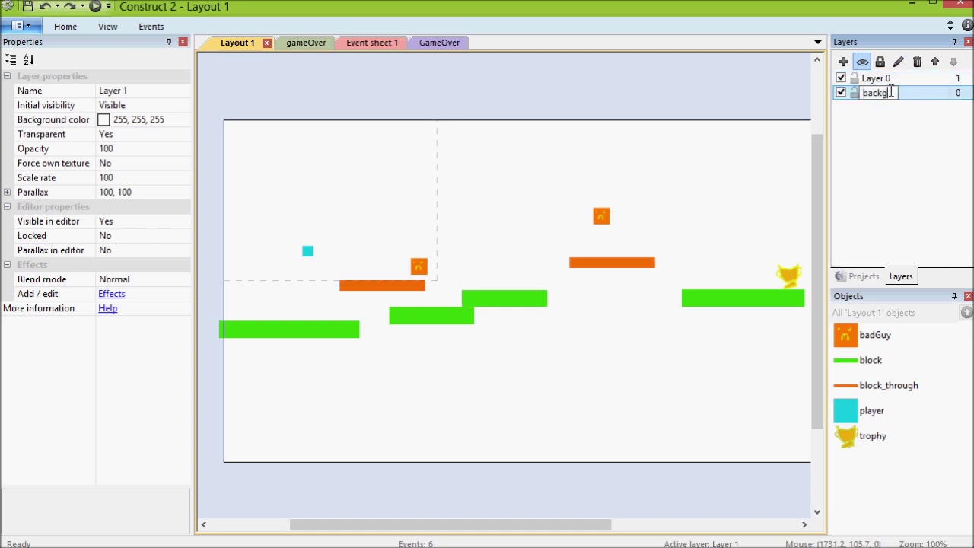
pyautogui.write('round')
pyautogui.press('Return')
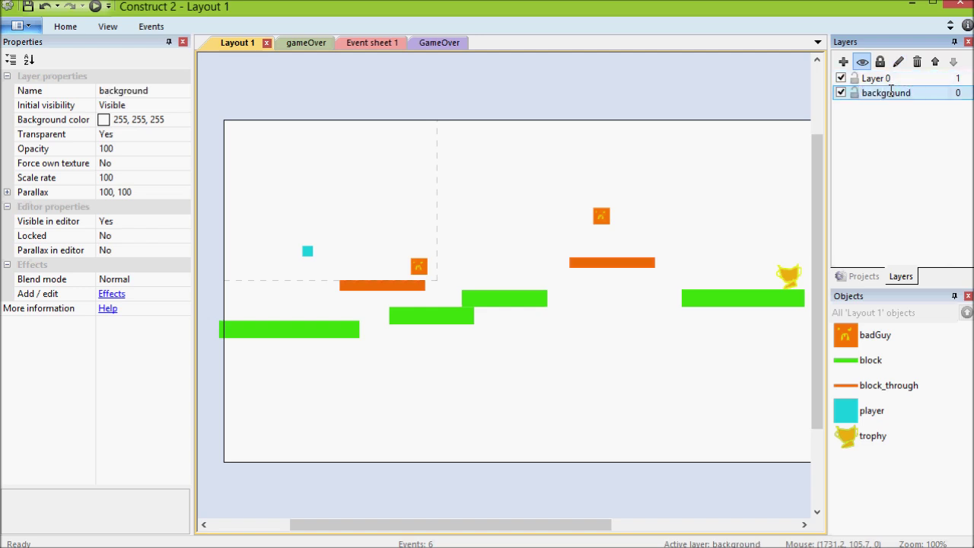
# Set Layer 0's Transparent property to Yes and keep the background layer opaque
pyautogui.click(883, 79)
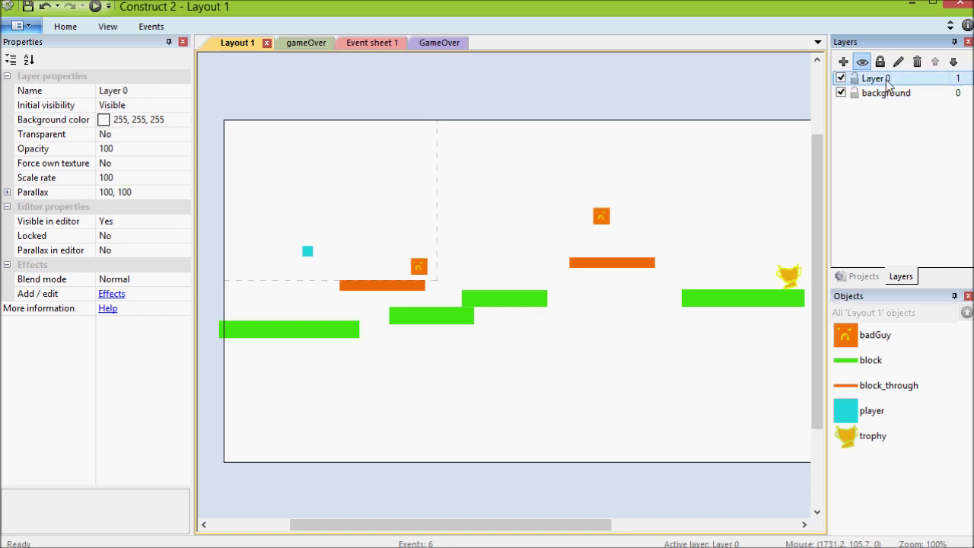
pyautogui.click(164, 135)
pyautogui.click(183, 134)
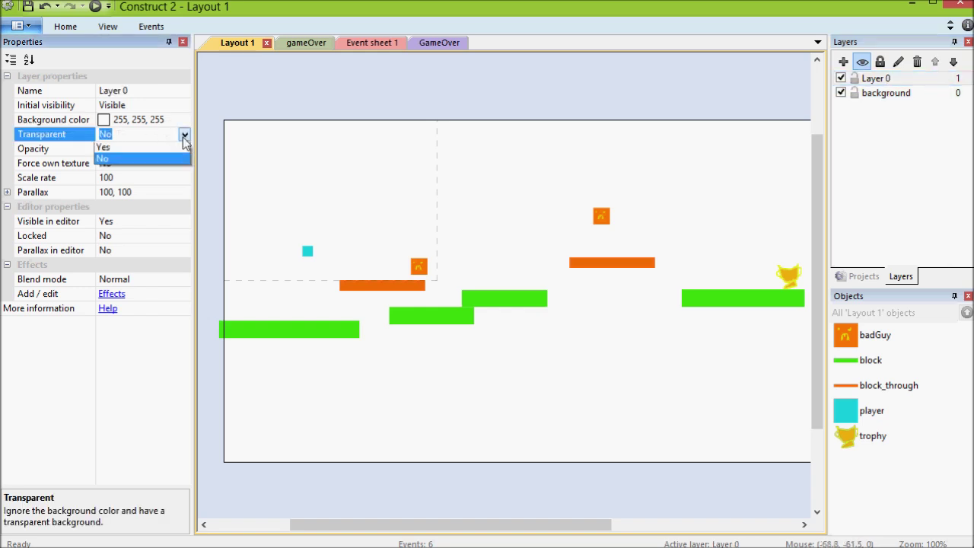
pyautogui.click(175, 149)
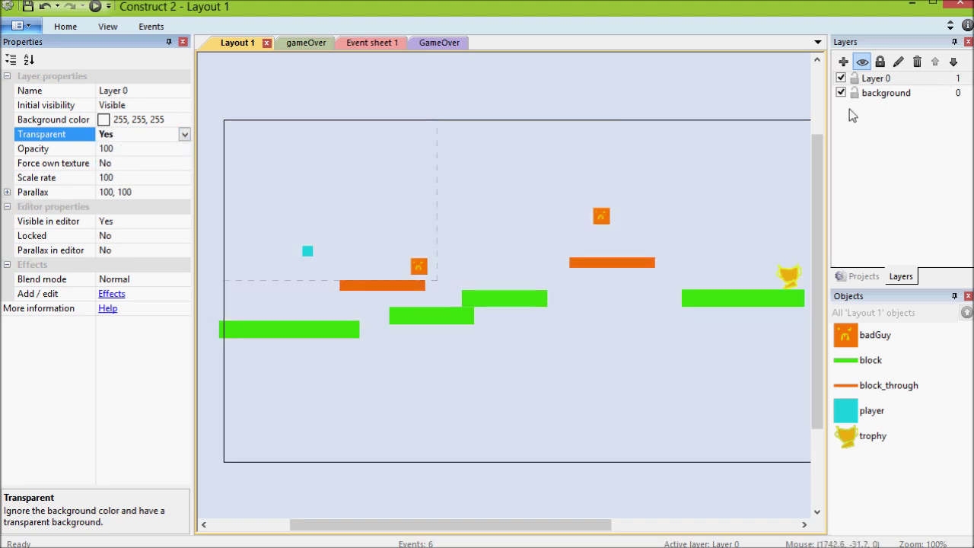
pyautogui.click(878, 97)
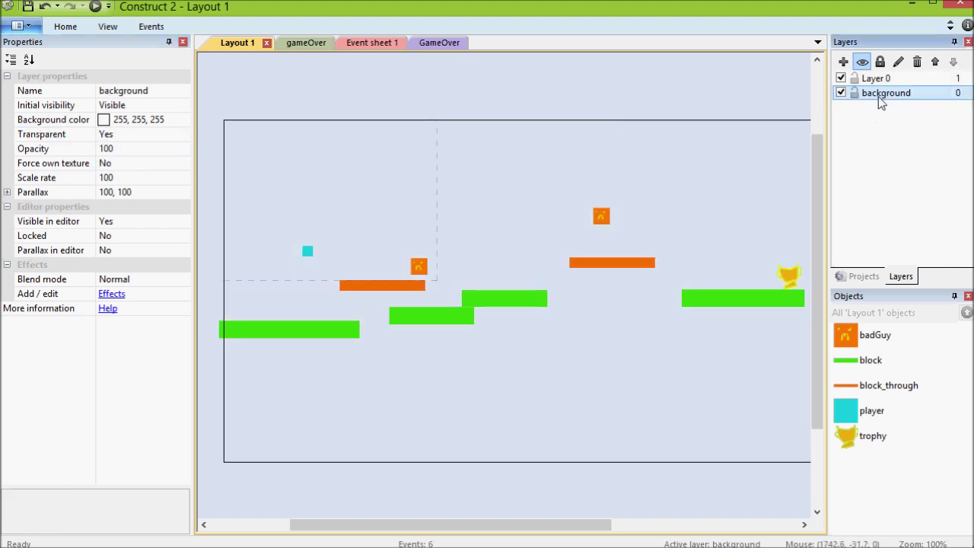
pyautogui.click(182, 133)
pyautogui.click(184, 135)
pyautogui.click(167, 162)
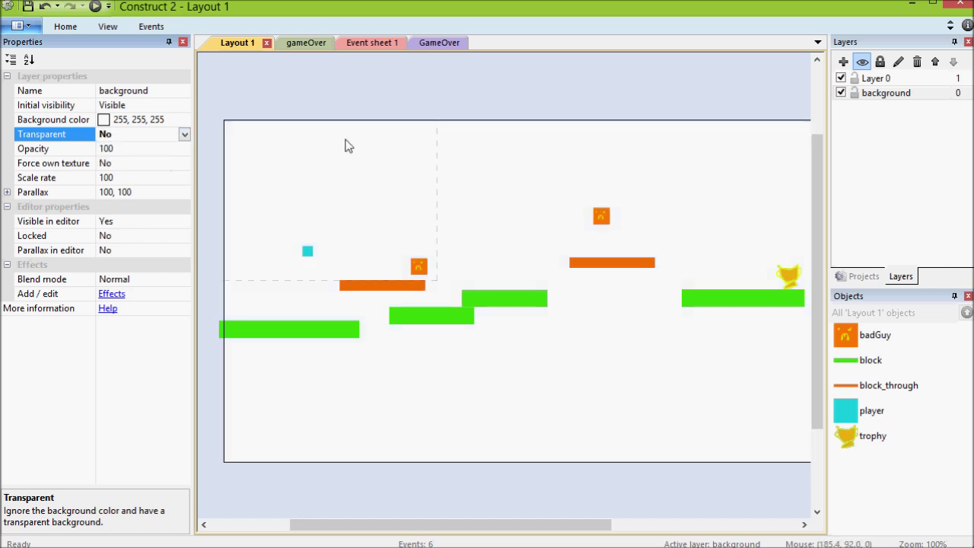
# Toggle Layer 0's visibility on and off to check the layering, leaving it visible
pyautogui.click(446, 105)
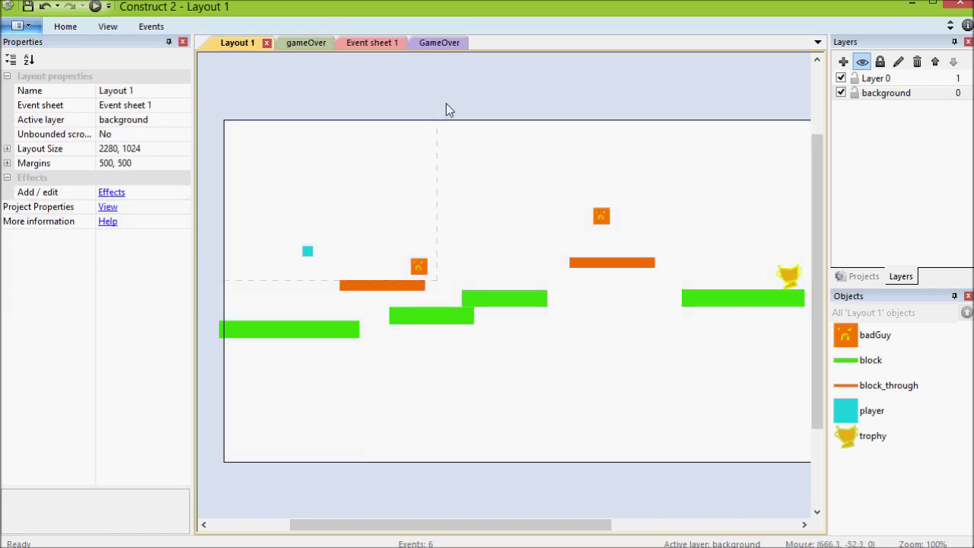
pyautogui.rightClick(408, 155)
pyautogui.click(928, 94)
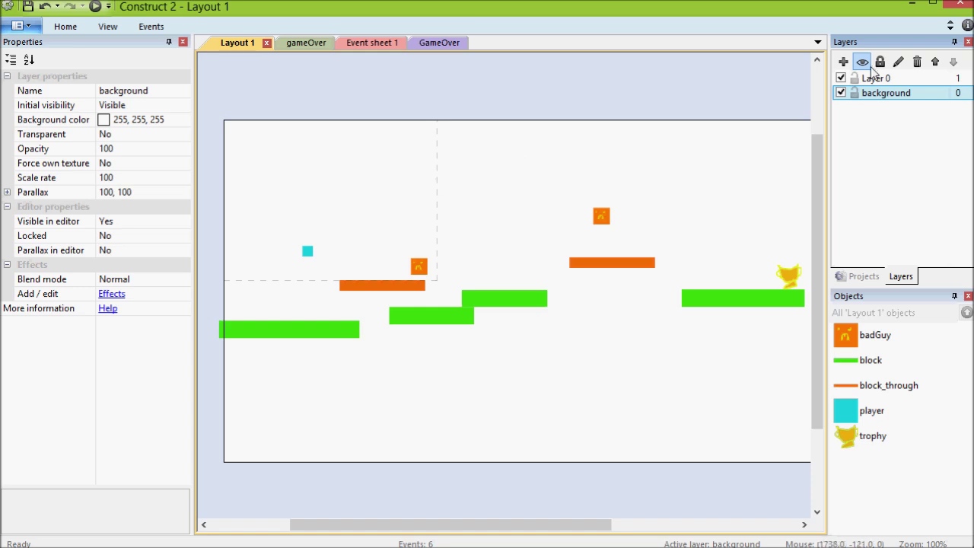
pyautogui.click(841, 79)
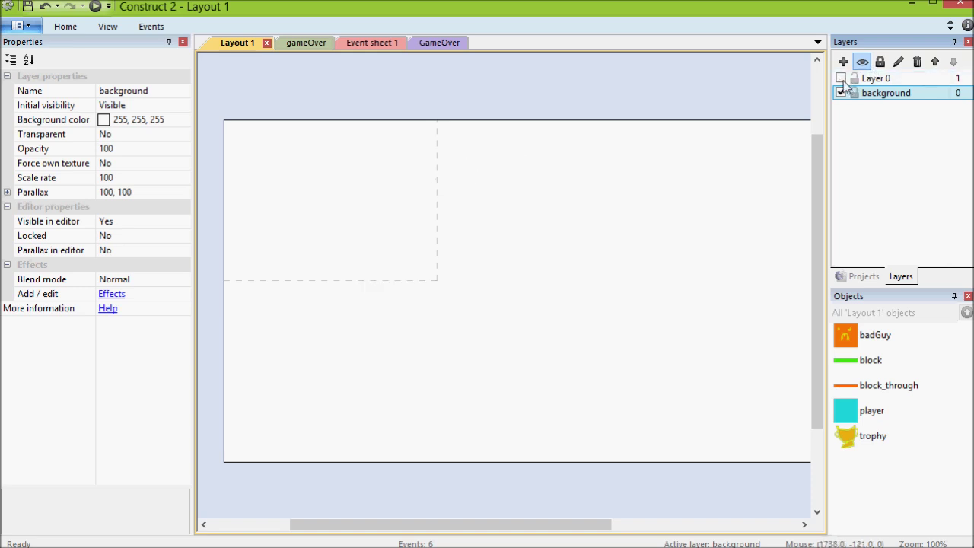
pyautogui.click(841, 79)
pyautogui.click(841, 79)
pyautogui.click(841, 80)
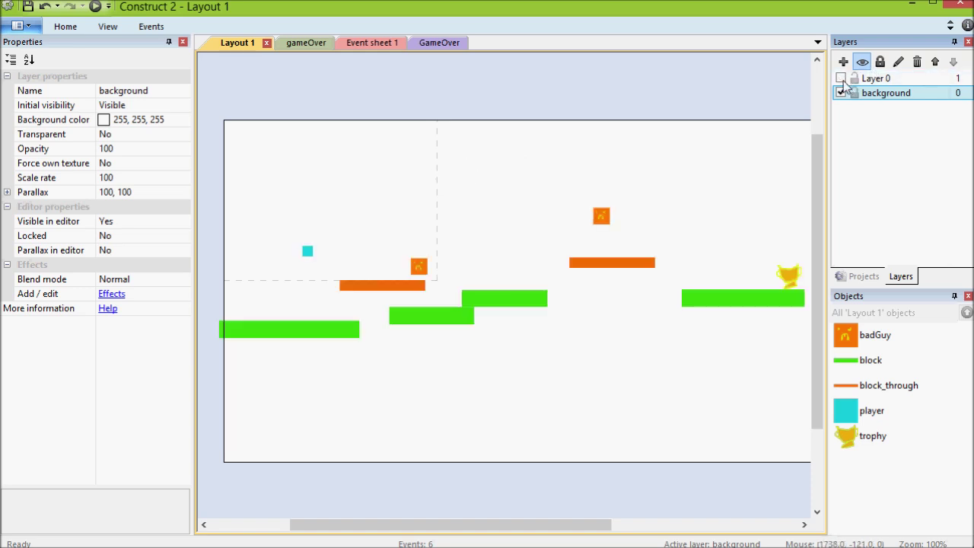
pyautogui.click(841, 79)
pyautogui.click(842, 80)
pyautogui.click(841, 79)
# Insert a Tiled Background object named 'back' and place it on the layout
pyautogui.rightClick(394, 188)
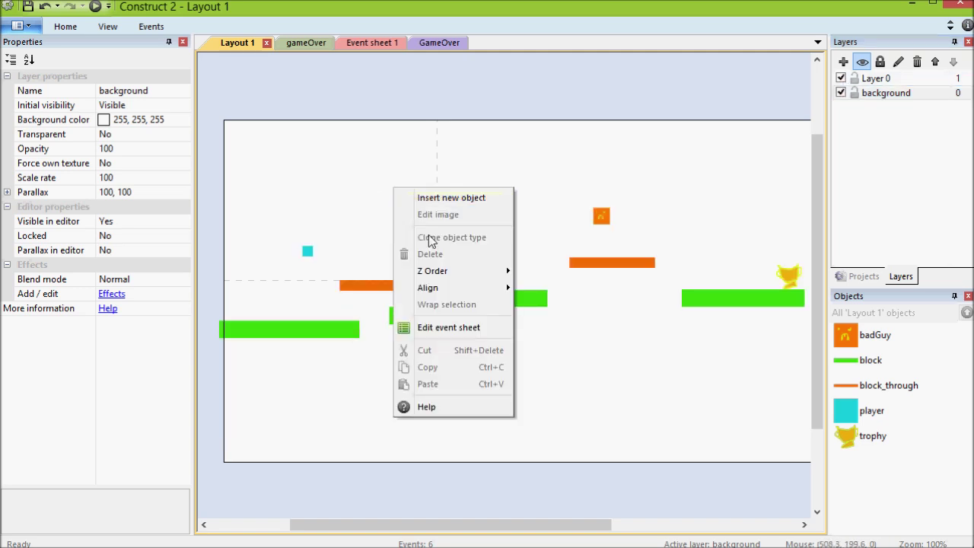
pyautogui.click(445, 193)
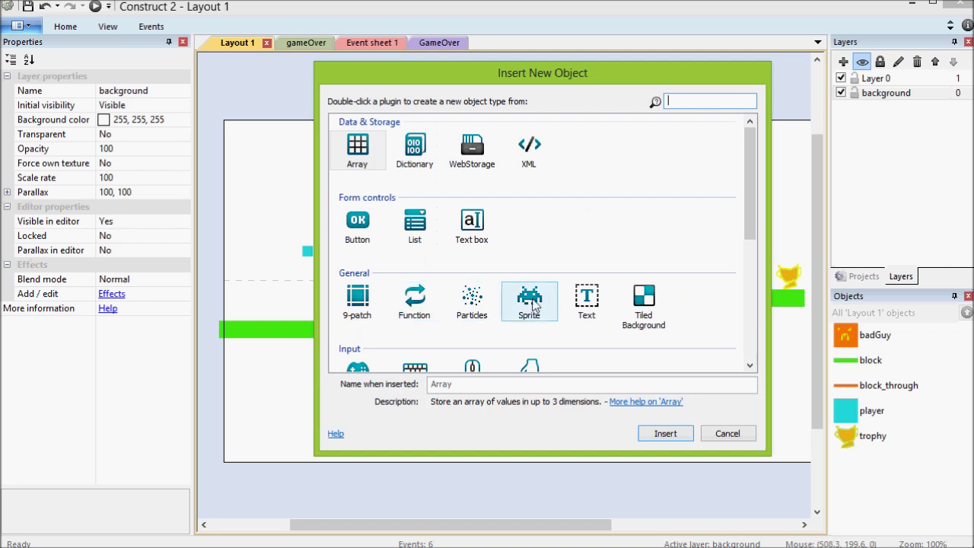
pyautogui.click(644, 304)
pyautogui.doubleClick(545, 388)
pyautogui.press('BackSpace')
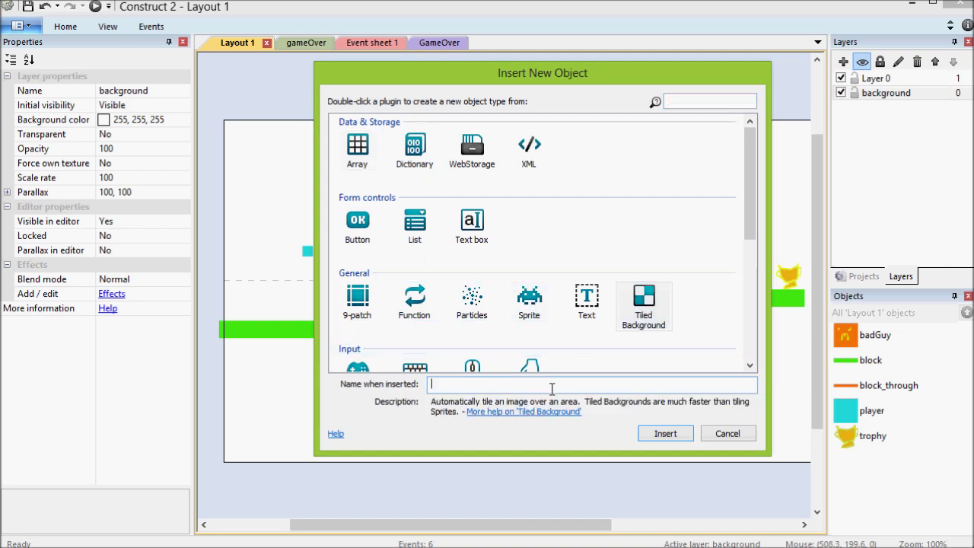
pyautogui.write('background')
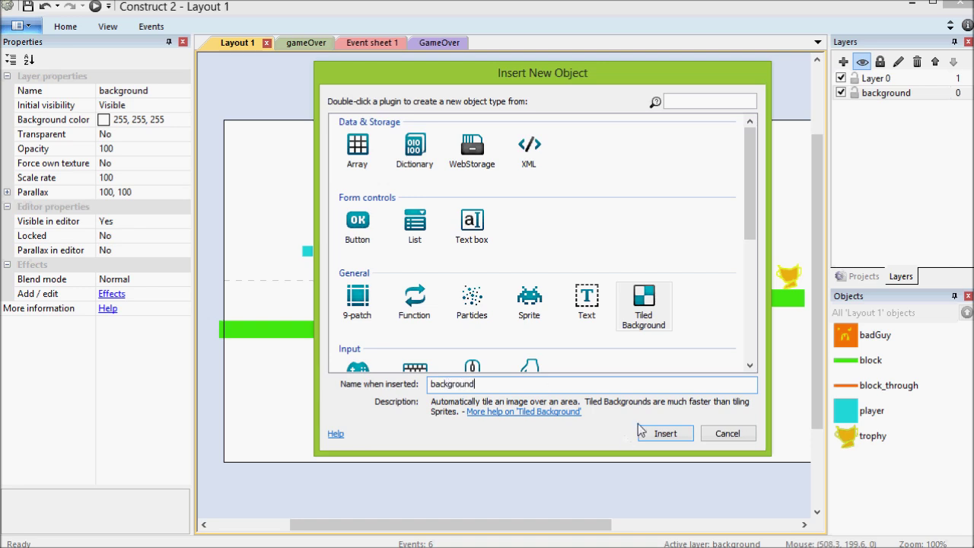
pyautogui.click(659, 433)
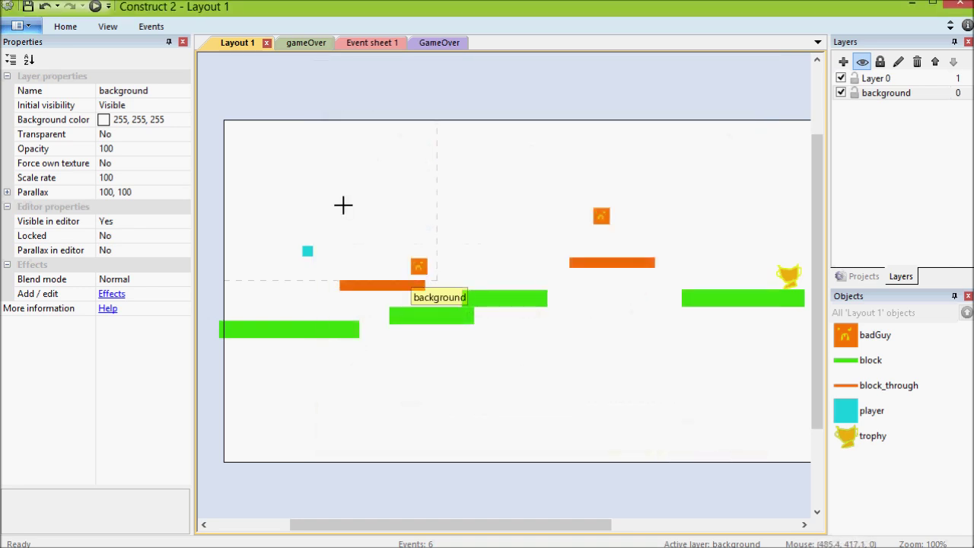
pyautogui.click(342, 204)
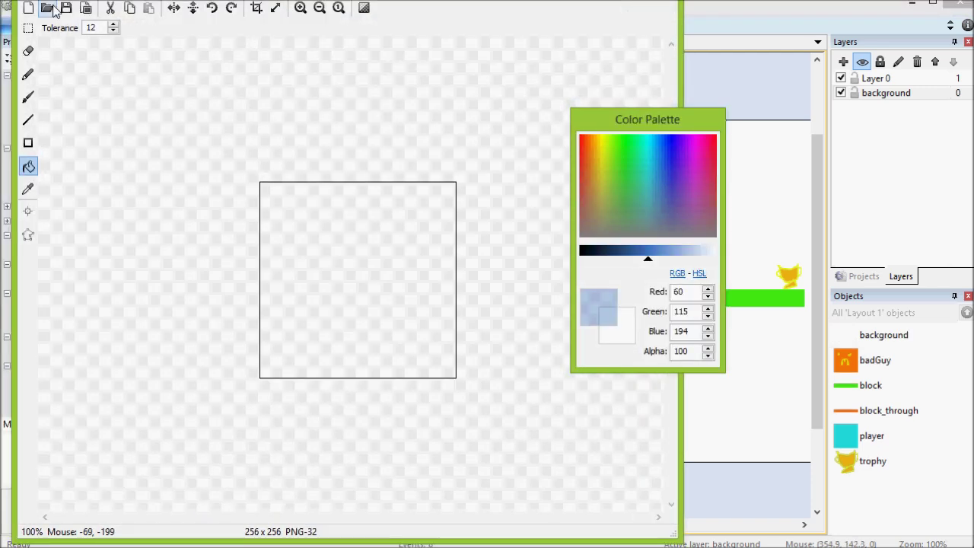
# Load TiledBackground5.png from Lesson2 > tiled_backgrounds as the background image
pyautogui.click(48, 8)
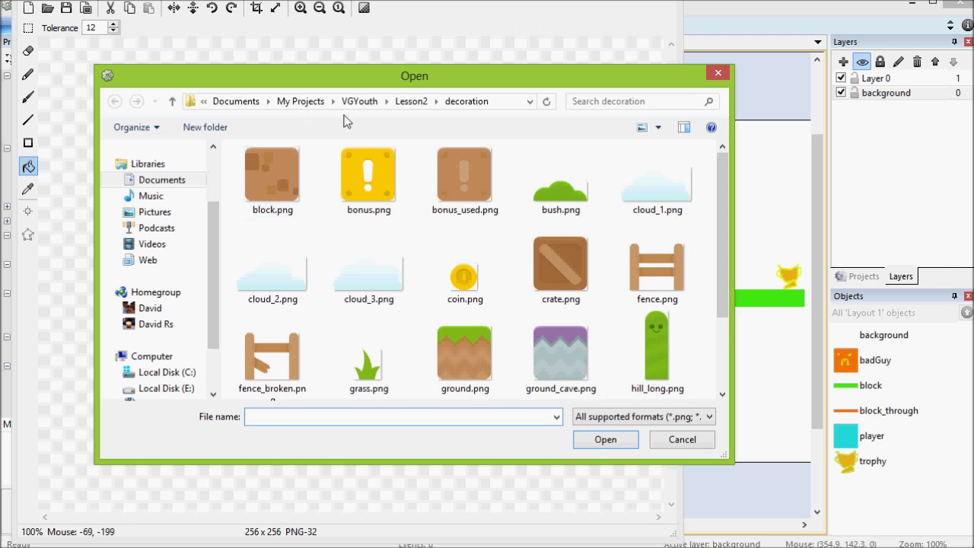
pyautogui.scroll(2, 157, 164)
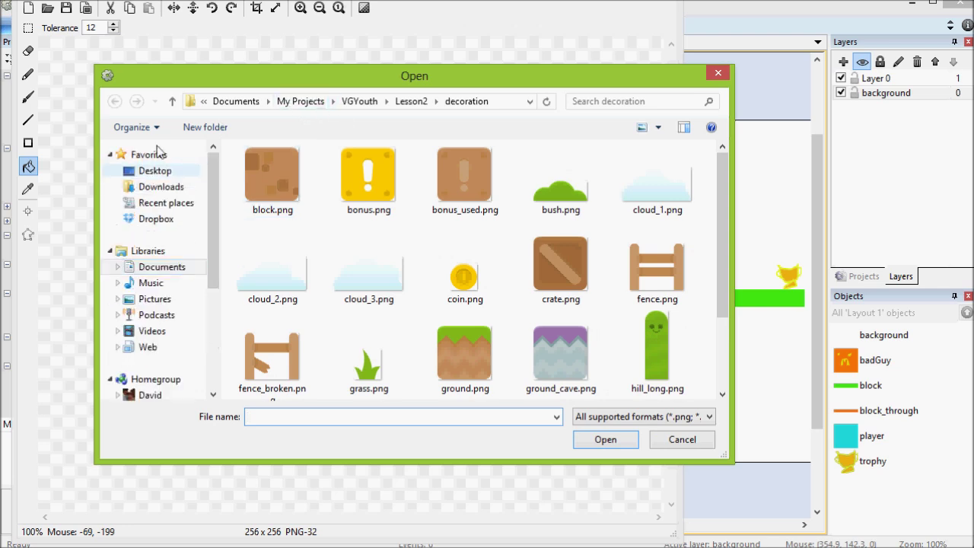
pyautogui.click(365, 102)
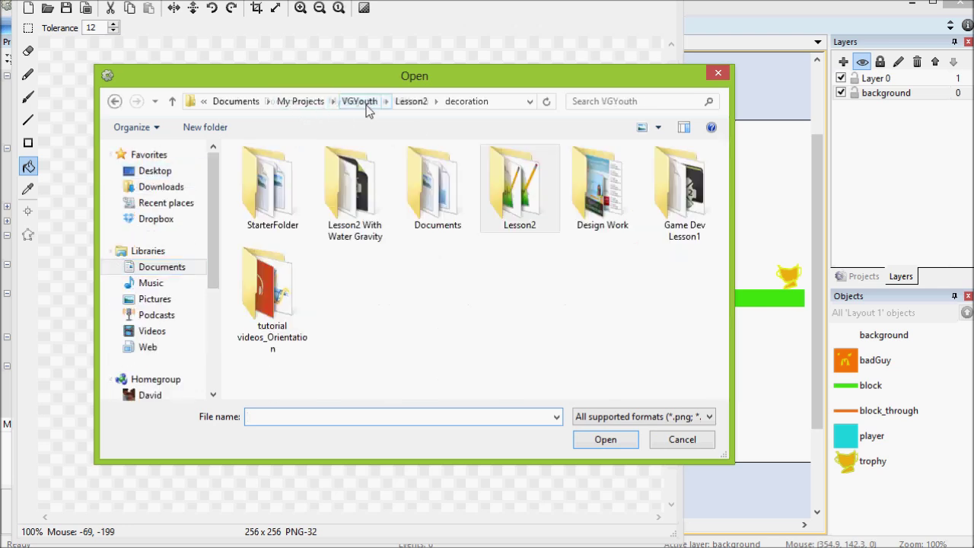
pyautogui.doubleClick(502, 195)
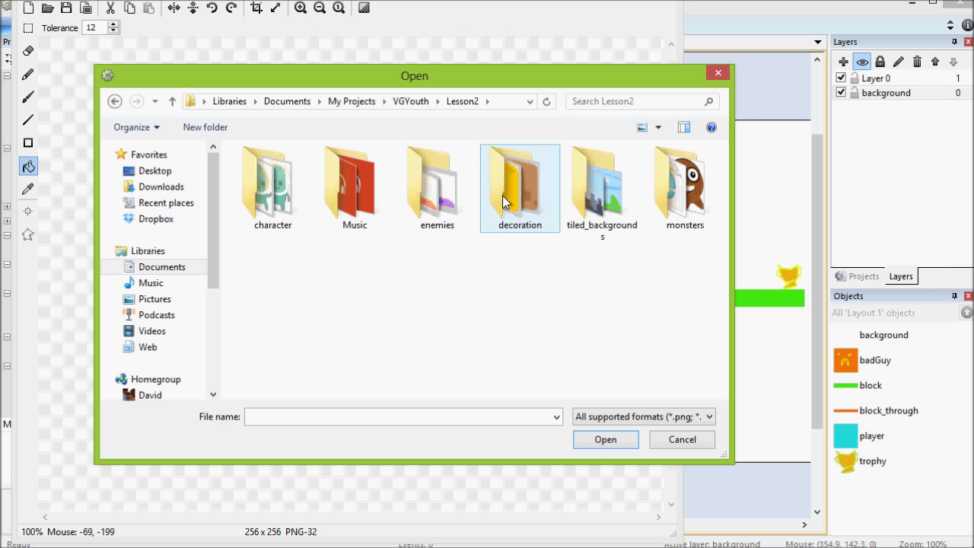
pyautogui.doubleClick(596, 200)
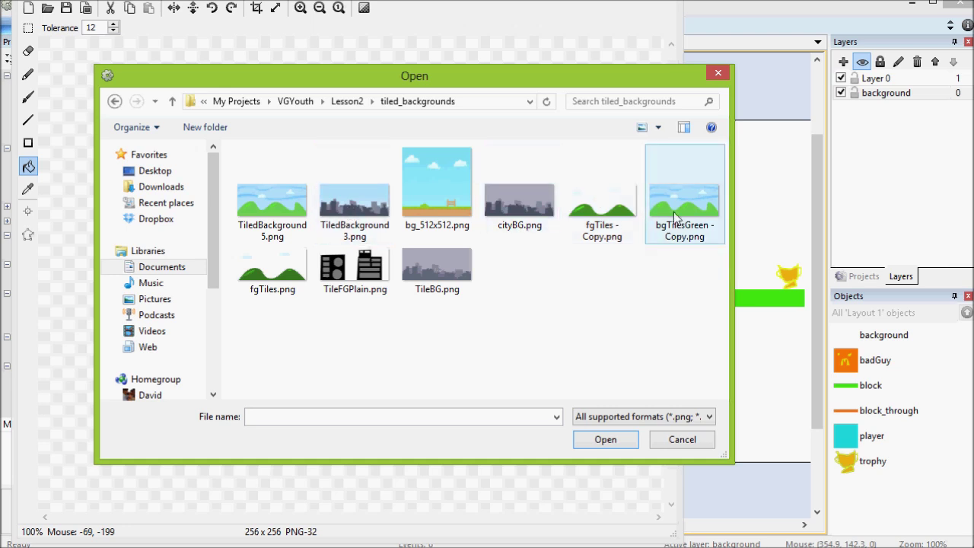
pyautogui.doubleClick(261, 202)
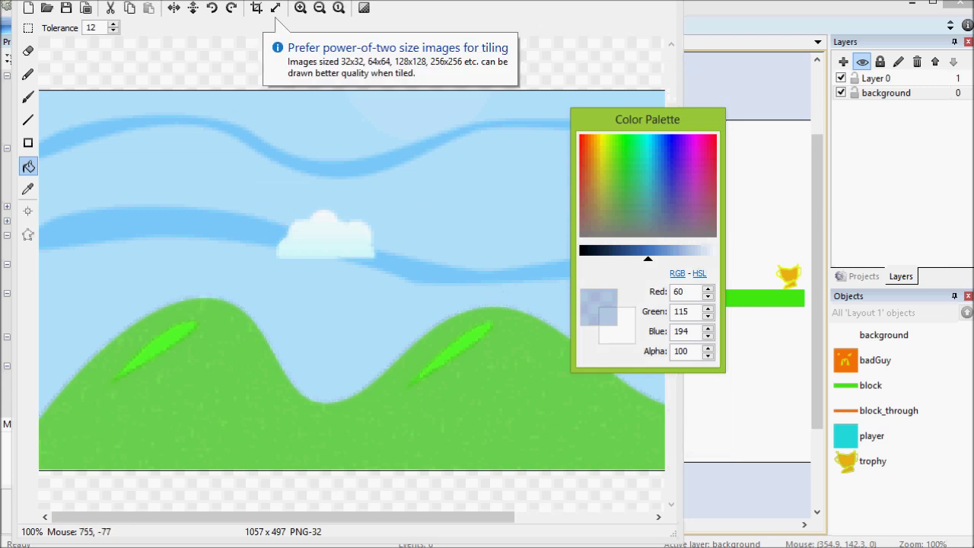
# Move the sky-and-hills background to the top-left (-5, -2) and stretch it to 2292 x 512
pyautogui.click(953, 3)
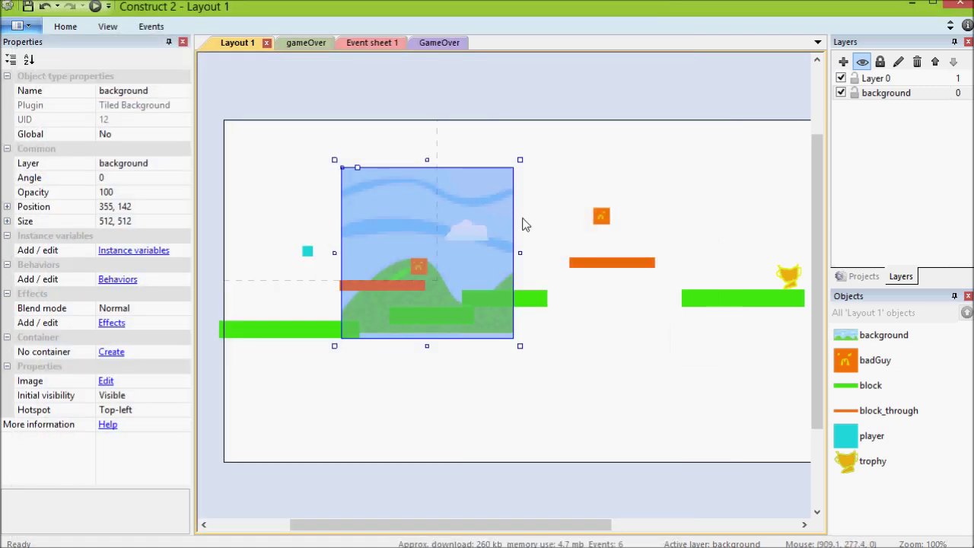
pyautogui.moveTo(509, 230); pyautogui.dragTo(759, 215)
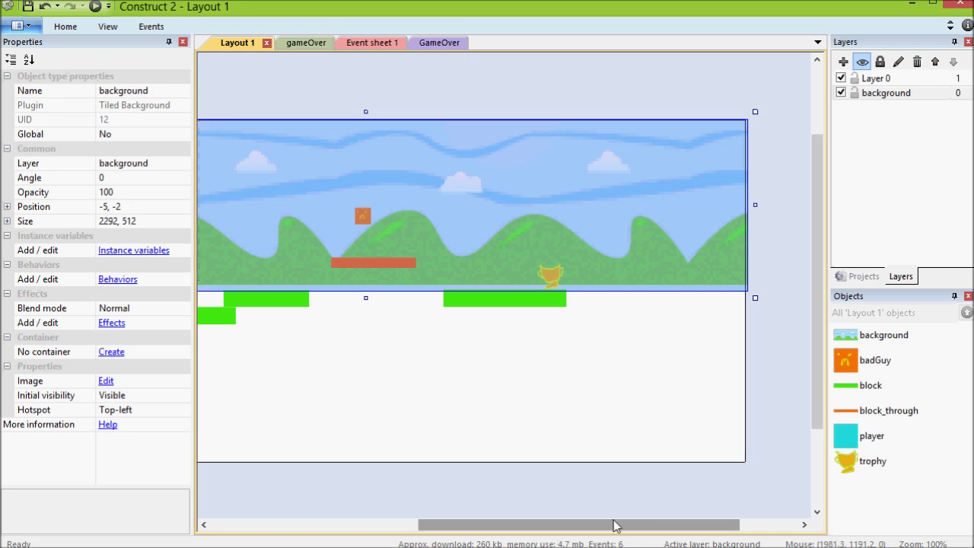
pyautogui.moveTo(617, 525); pyautogui.dragTo(490, 515)
pyautogui.click(477, 366)
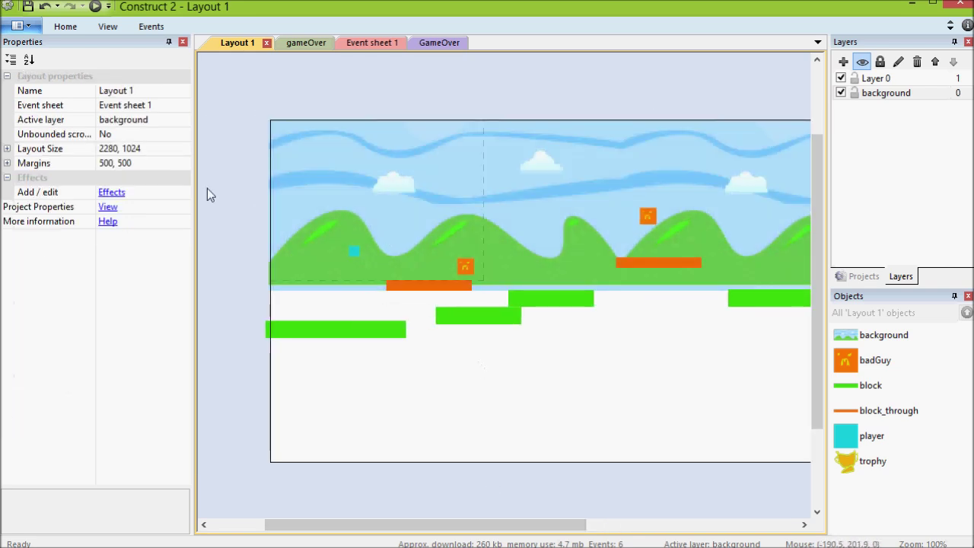
# Cancel the object insert and set the Layout Size to 2080, 1024
pyautogui.doubleClick(242, 101)
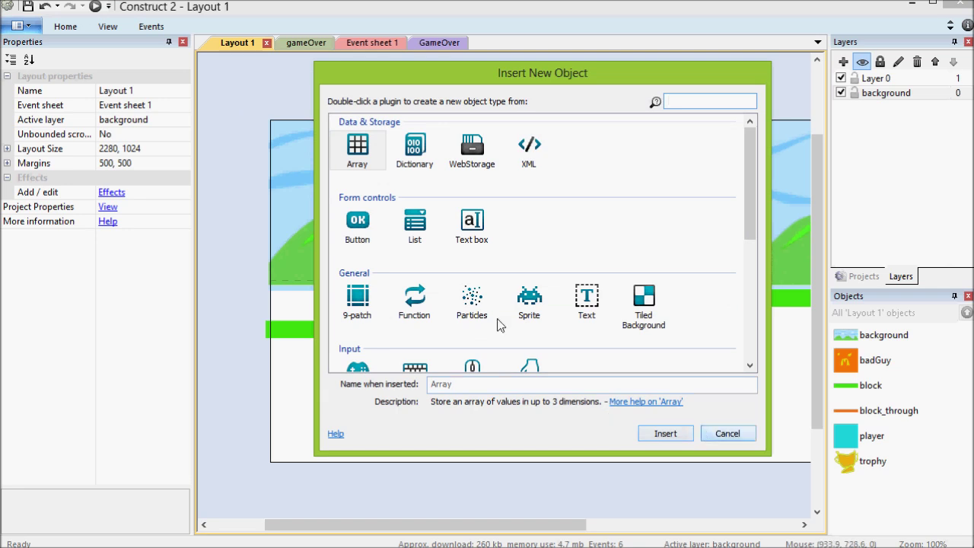
pyautogui.press('Escape')
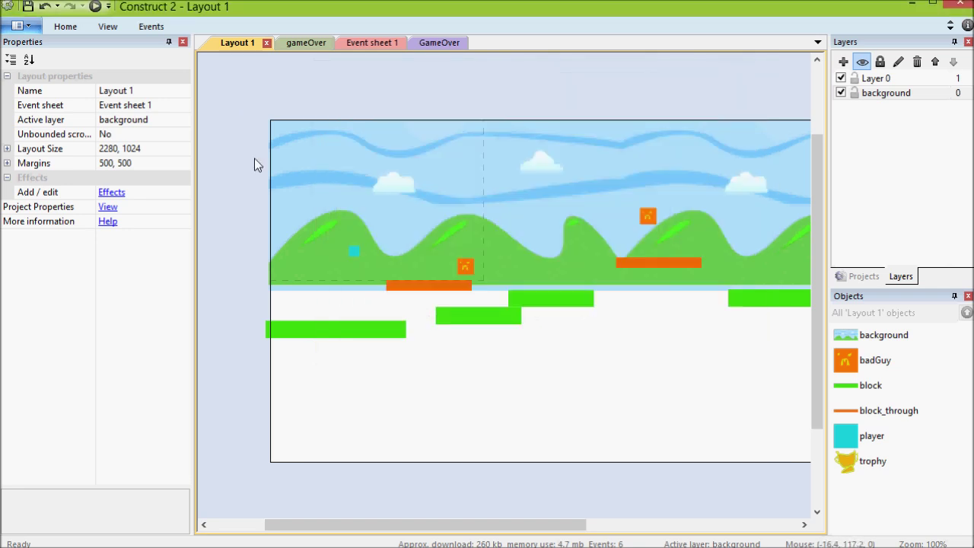
pyautogui.click(108, 149)
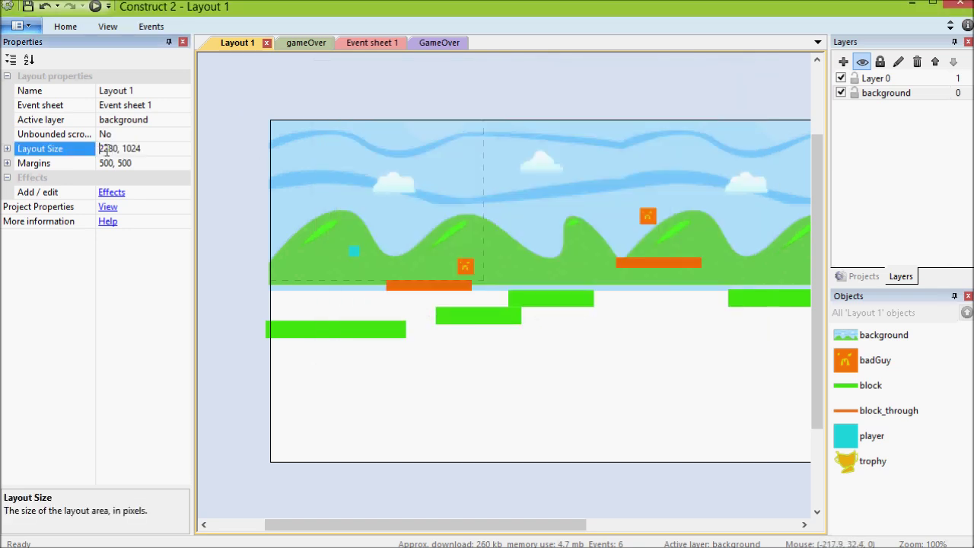
pyautogui.press('Delete')
pyautogui.press('Delete')
pyautogui.write('5')
pyautogui.press('Return')
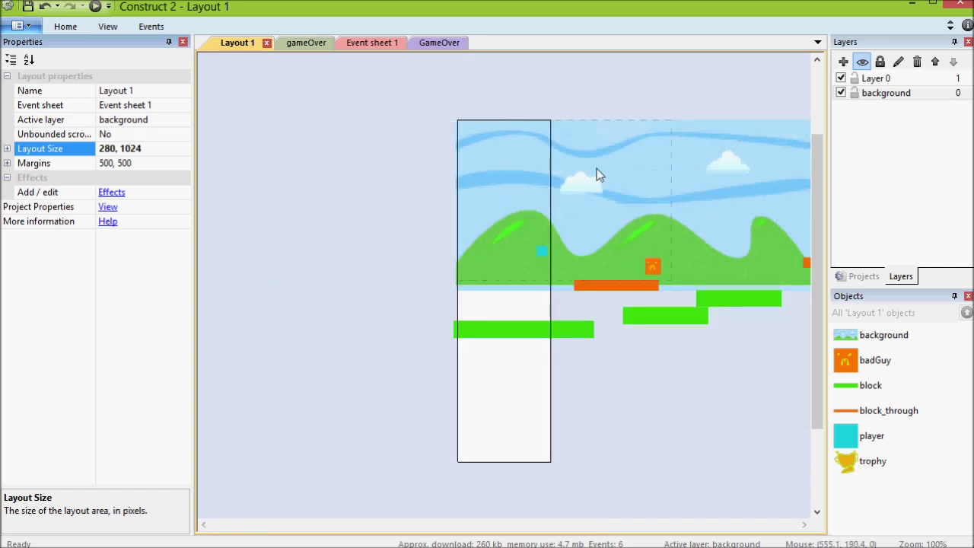
pyautogui.click(101, 150)
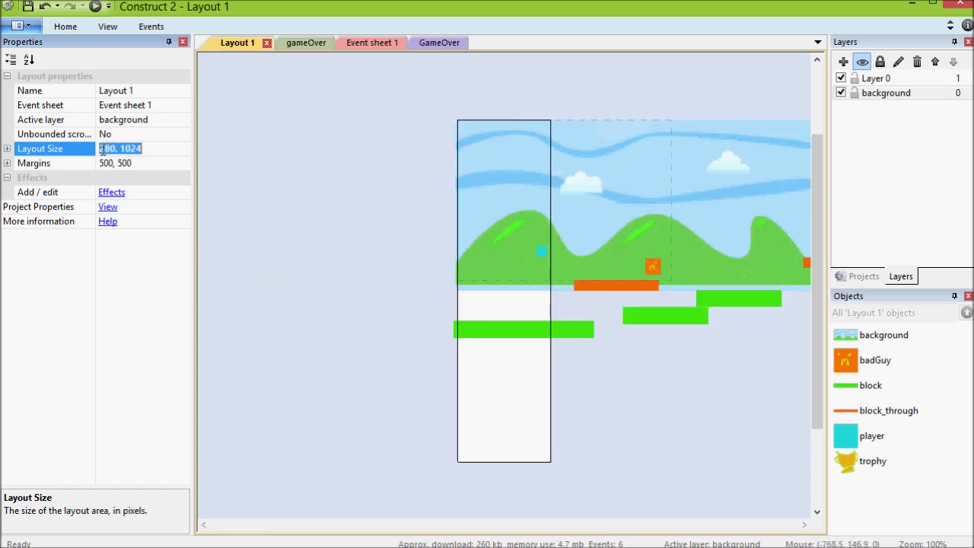
pyautogui.click(105, 150)
pyautogui.write('0')
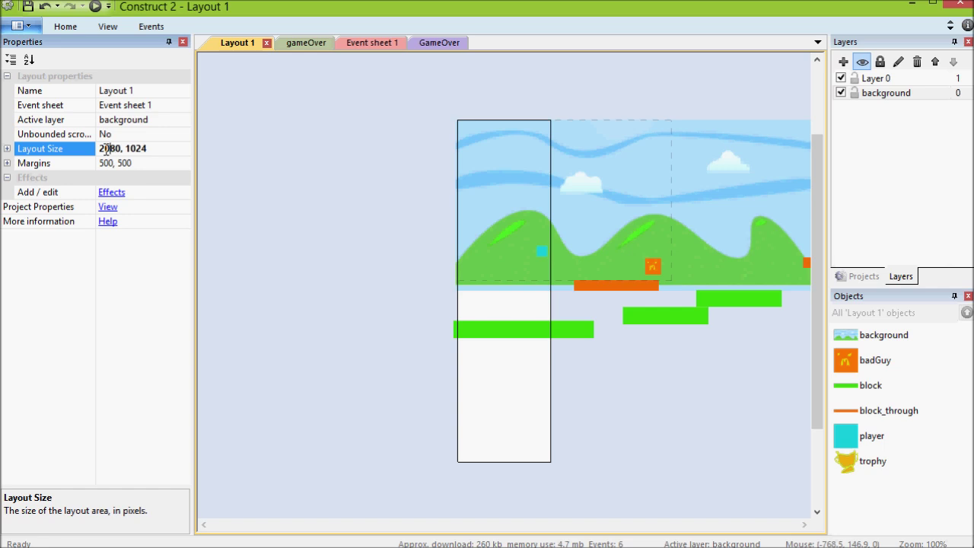
pyautogui.press('Return')
pyautogui.moveTo(415, 524); pyautogui.dragTo(379, 527)
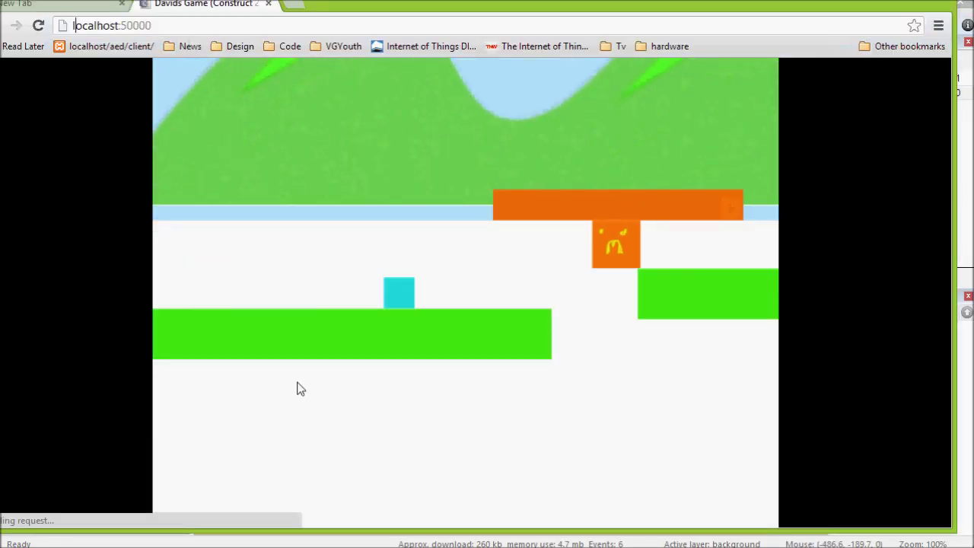
# Test-play the preview, moving and jumping the cyan player across the platforms
pyautogui.press('Up')
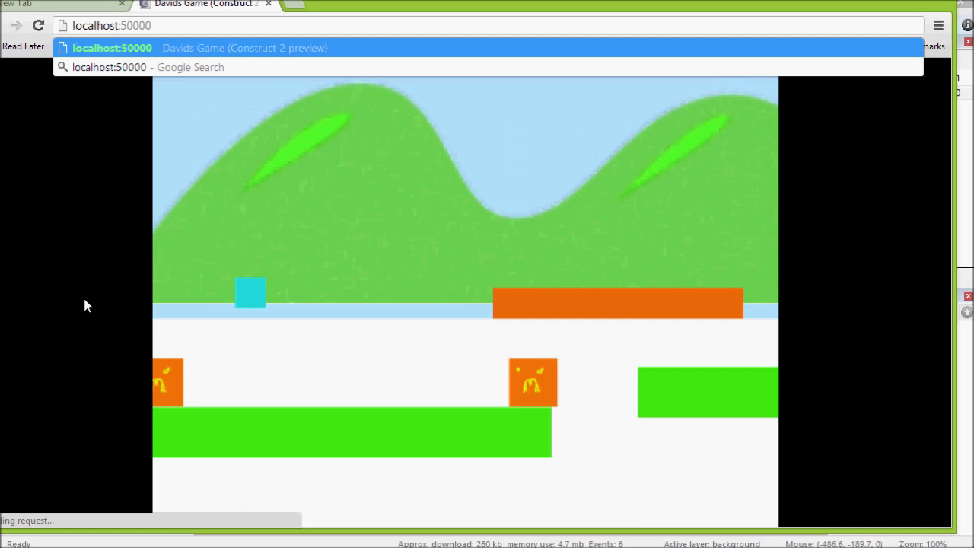
pyautogui.click(83, 295)
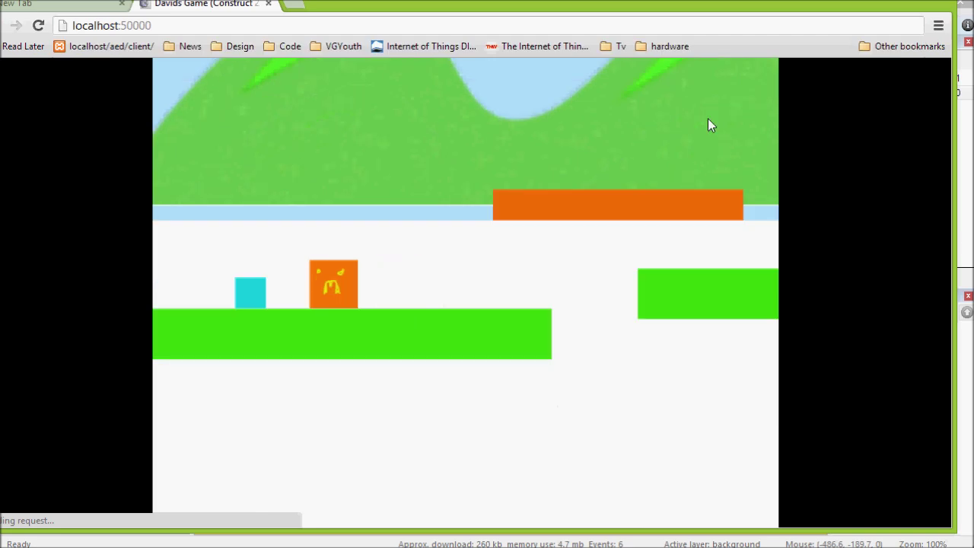
pyautogui.press('Up')
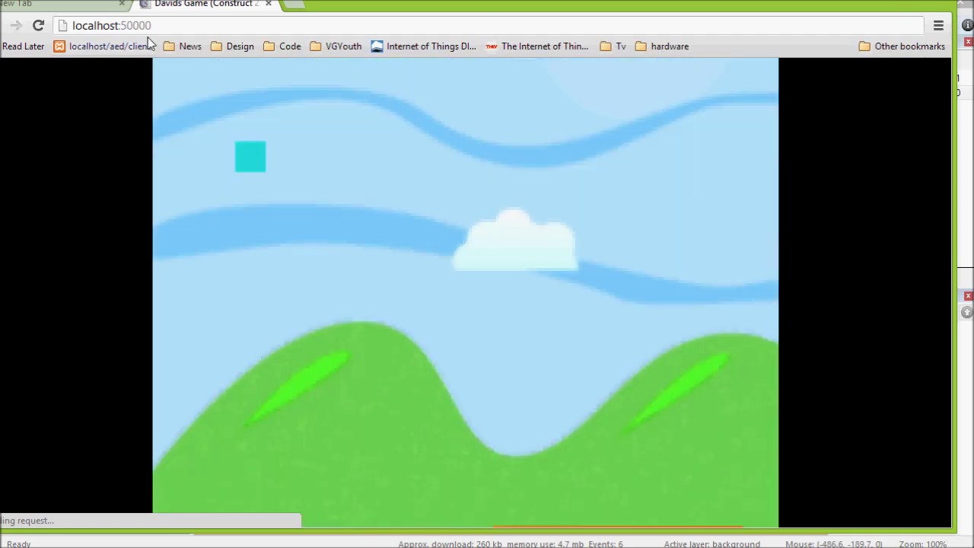
pyautogui.press('Up')
# Set the background layer's background colour to the eyedropped hill green 112, 214, 81
pyautogui.hotkey('alt', 'Tab')
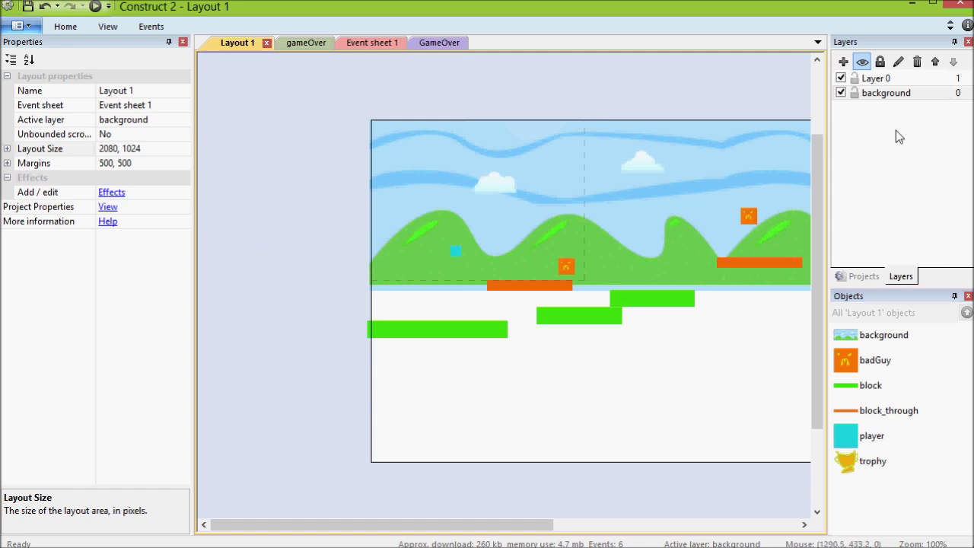
pyautogui.click(886, 93)
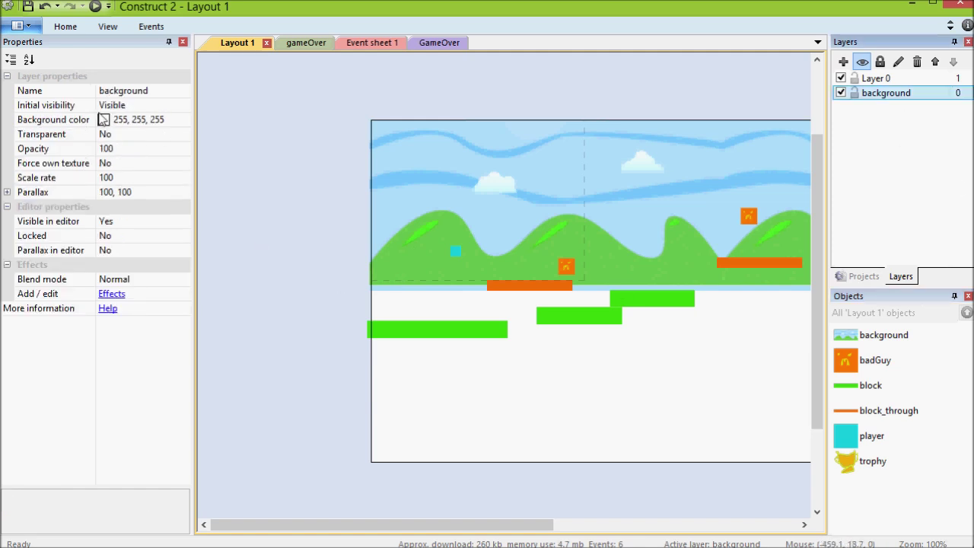
pyautogui.click(104, 121)
pyautogui.click(184, 120)
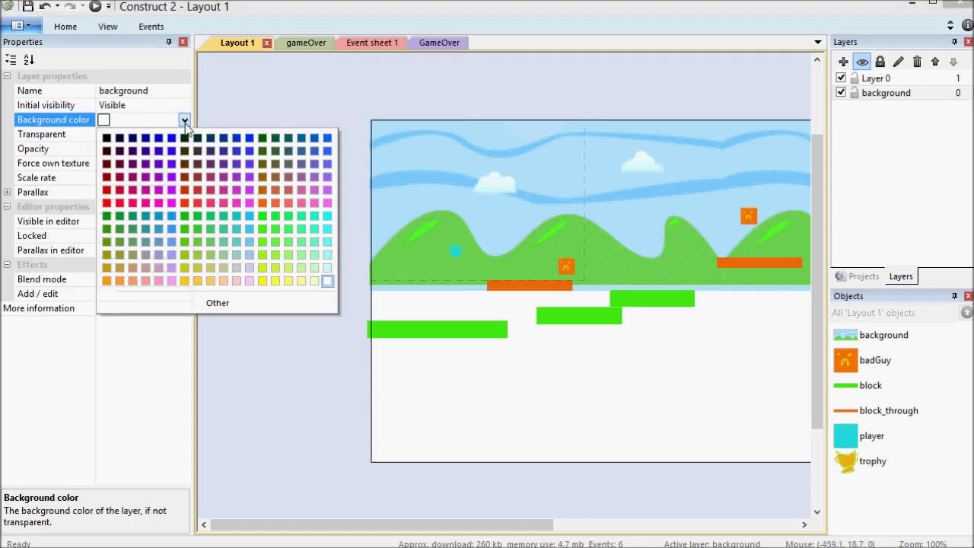
pyautogui.click(231, 304)
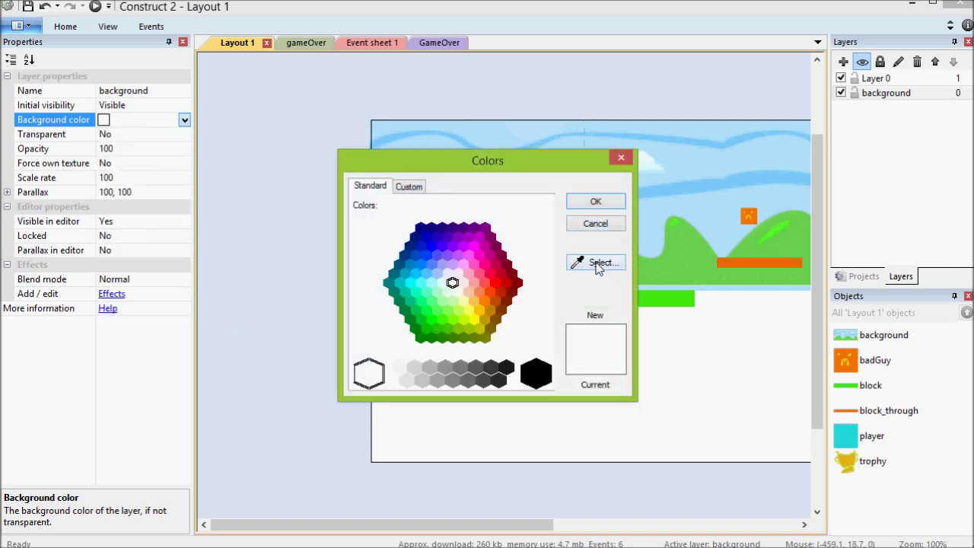
pyautogui.click(580, 263)
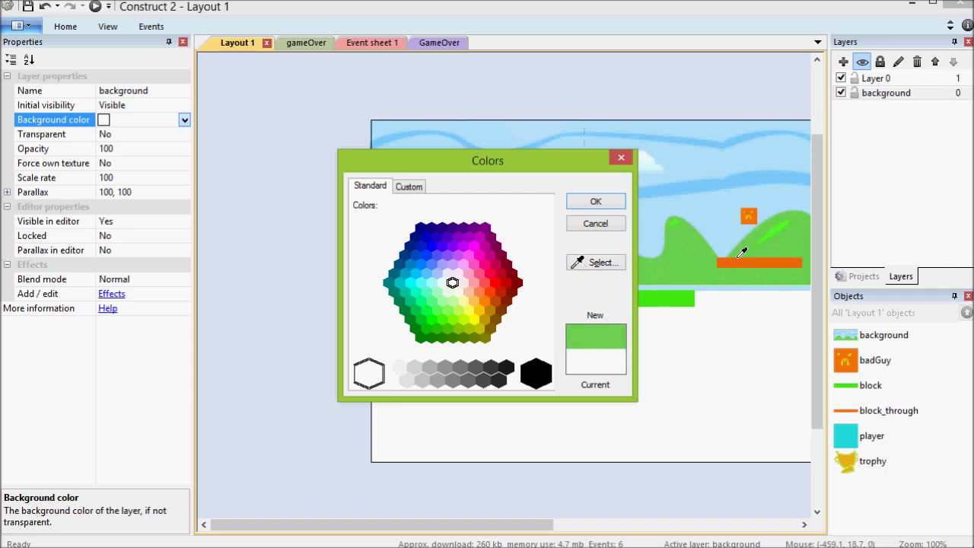
pyautogui.click(749, 215)
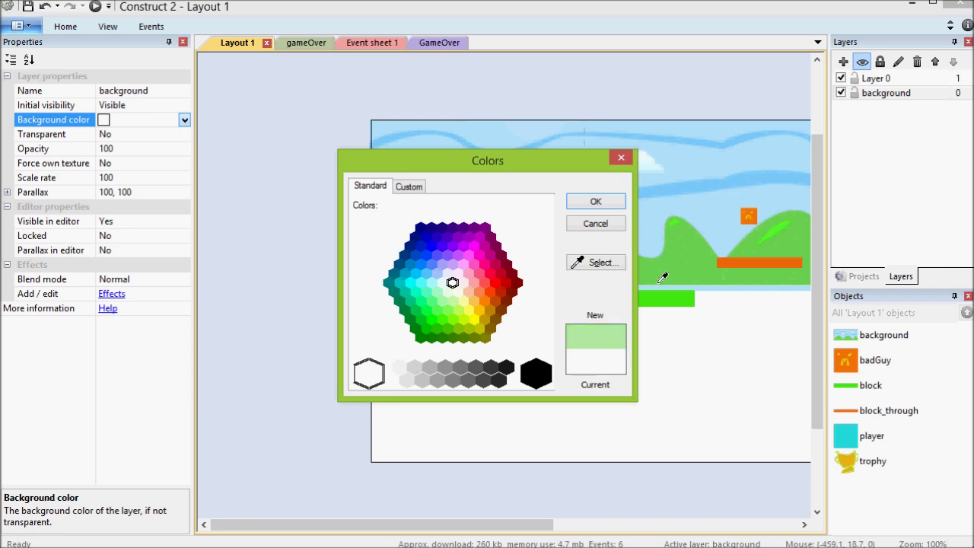
pyautogui.click(662, 278)
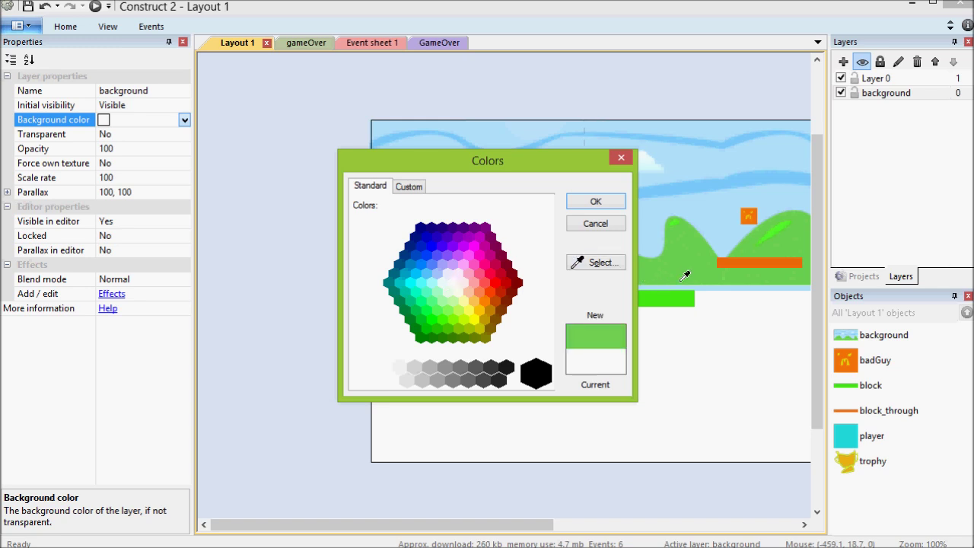
pyautogui.click(608, 200)
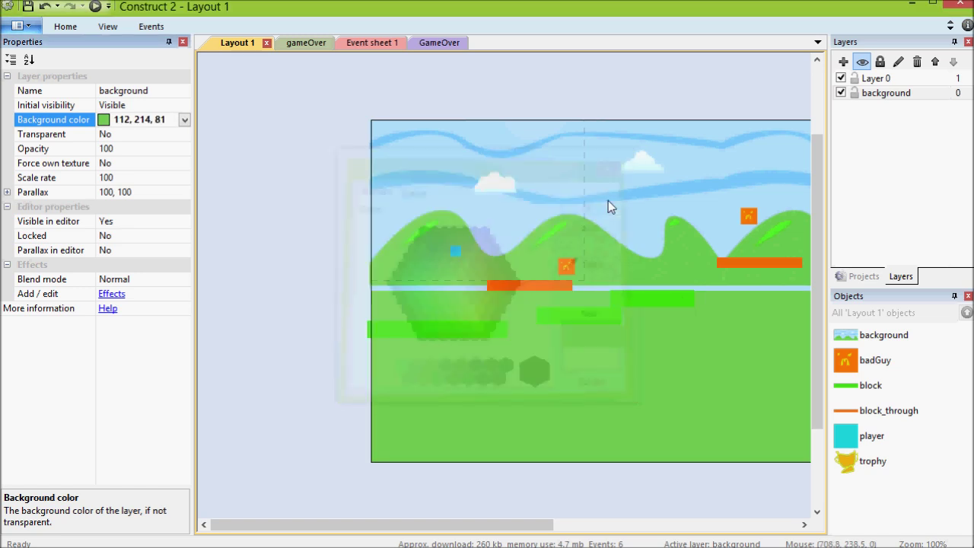
pyautogui.click(414, 253)
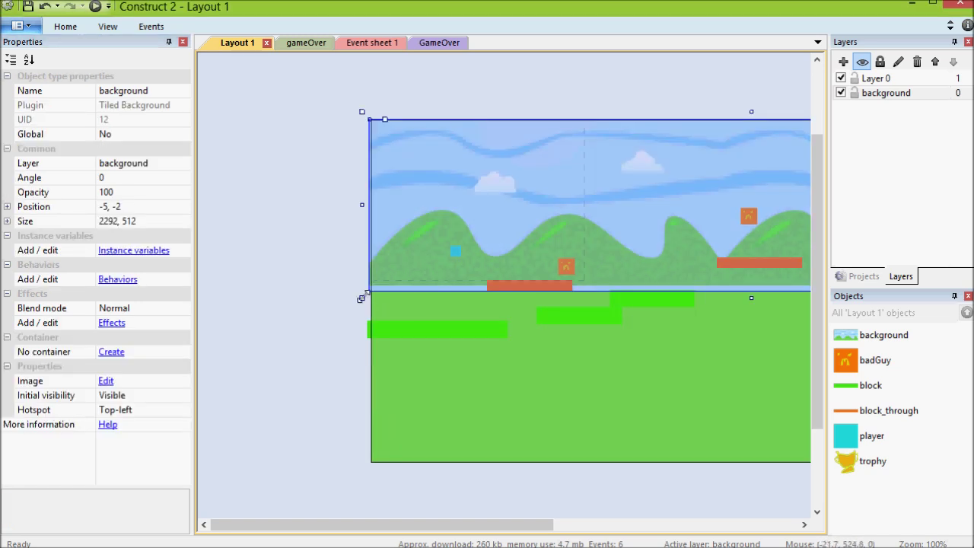
# Resize the background to 2290 x 494 and test-run the level, moving and jumping the player
pyautogui.moveTo(364, 289)
pyautogui.mouseDown()
pyautogui.moveTo(355, 435)
pyautogui.moveTo(366, 370)
pyautogui.moveTo(360, 293)
pyautogui.mouseUp()
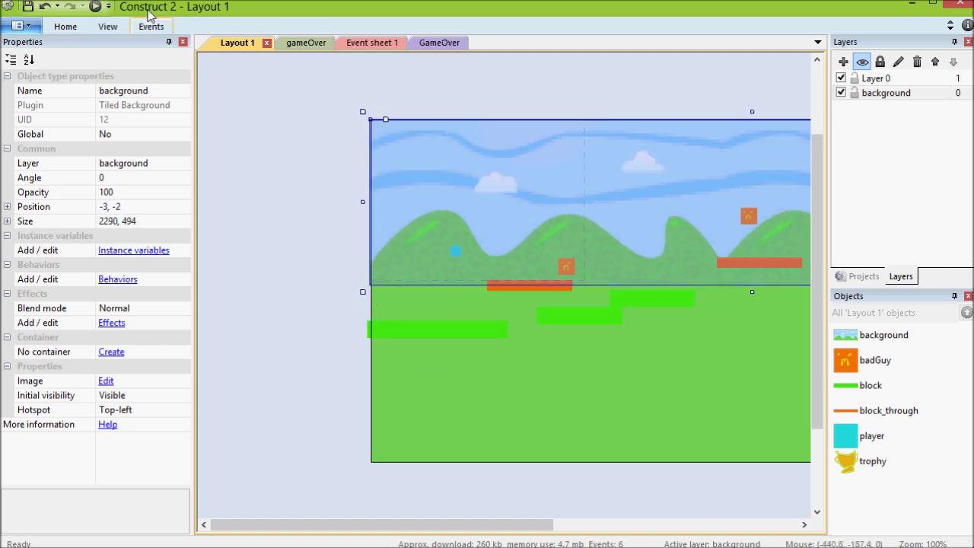
pyautogui.click(95, 6)
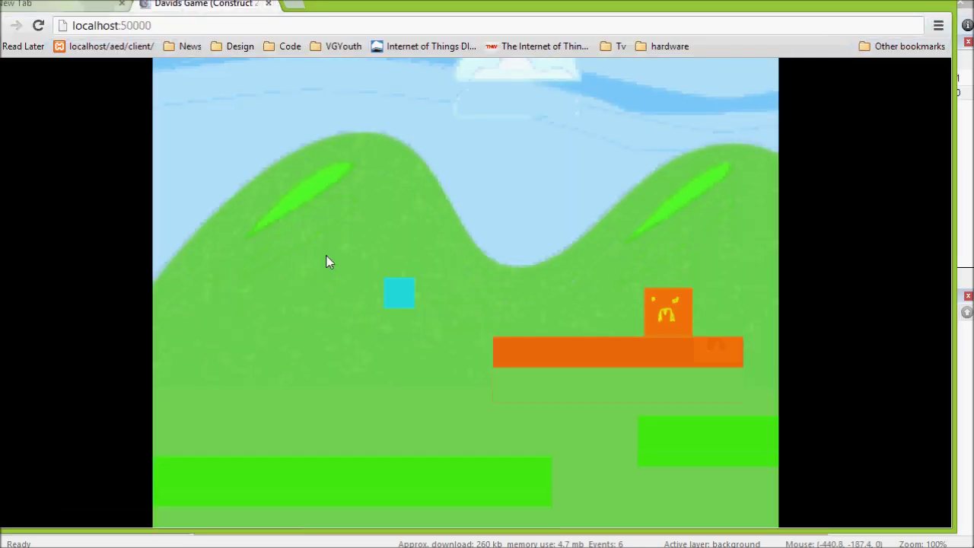
pyautogui.press('Right')
pyautogui.press('Up')
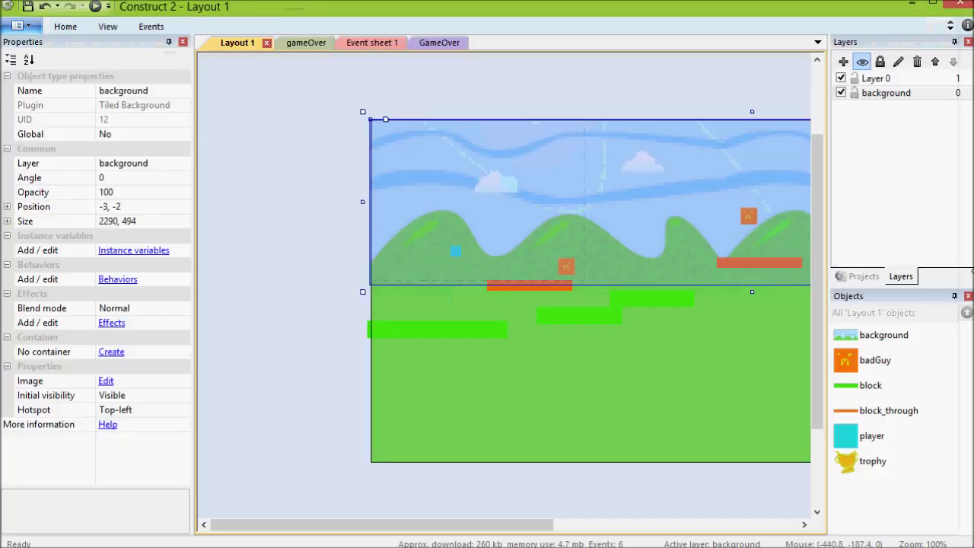
pyautogui.click(315, 350)
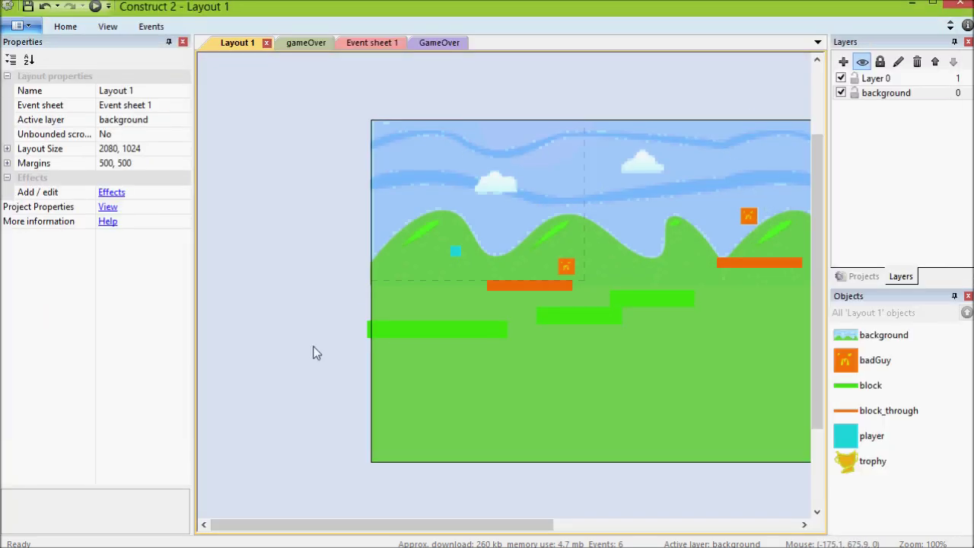
# Open the player sprite's animation editor and choose Import frames from the frames panel
pyautogui.click(455, 251)
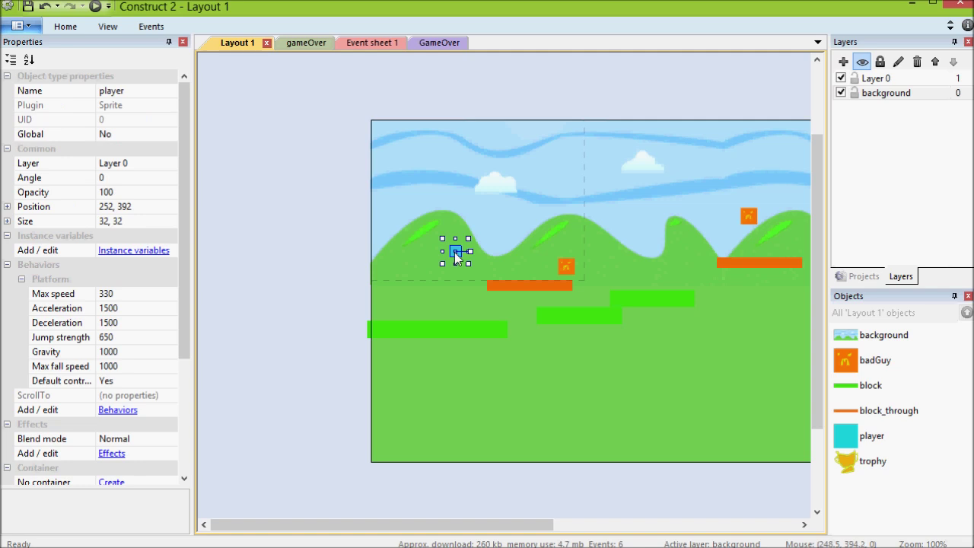
pyautogui.doubleClick(454, 252)
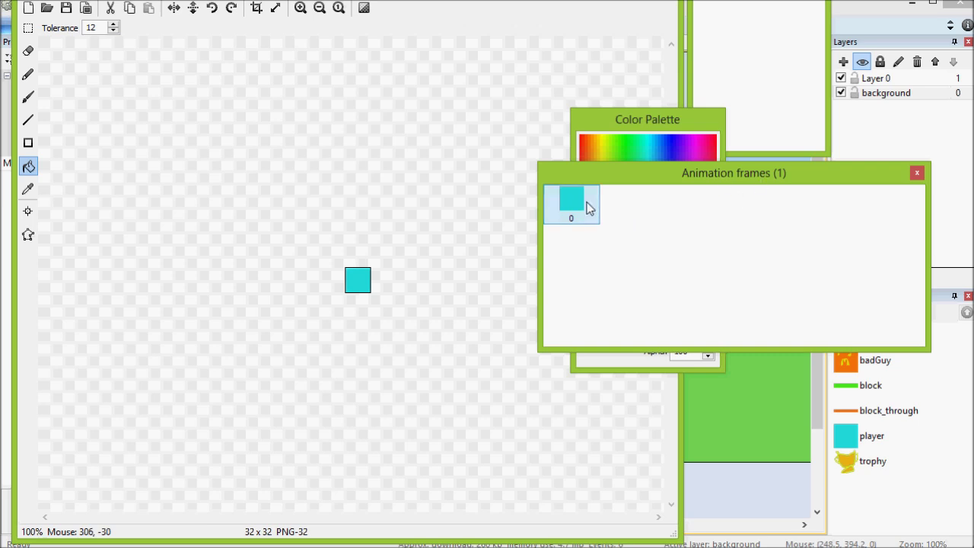
pyautogui.rightClick(638, 213)
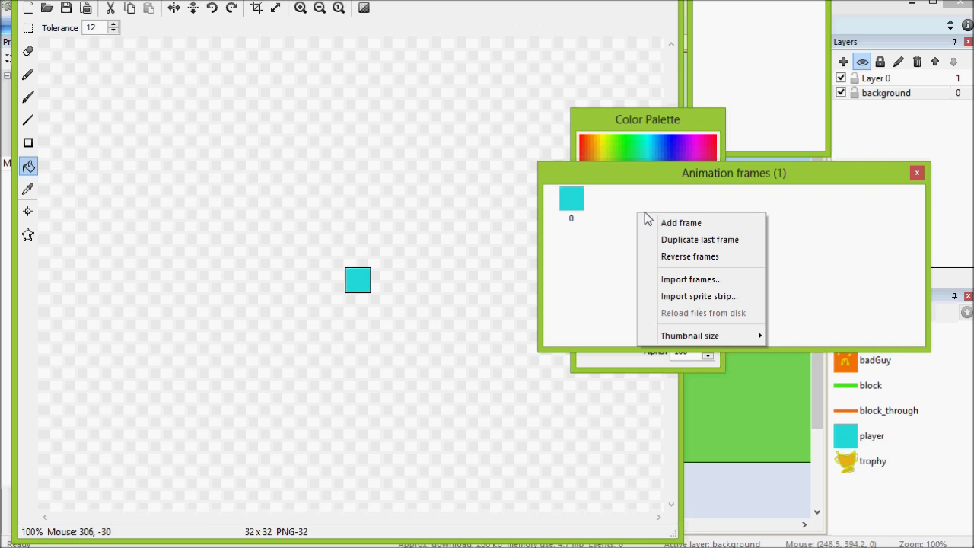
pyautogui.click(691, 280)
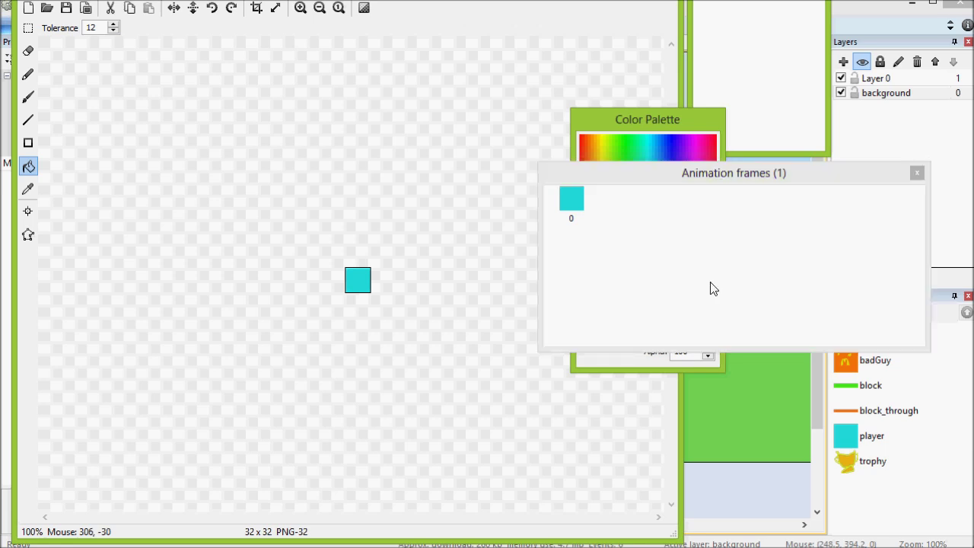
# Import all walk*.png images from Lesson2 > character > walk as animation frames
pyautogui.click(737, 100)
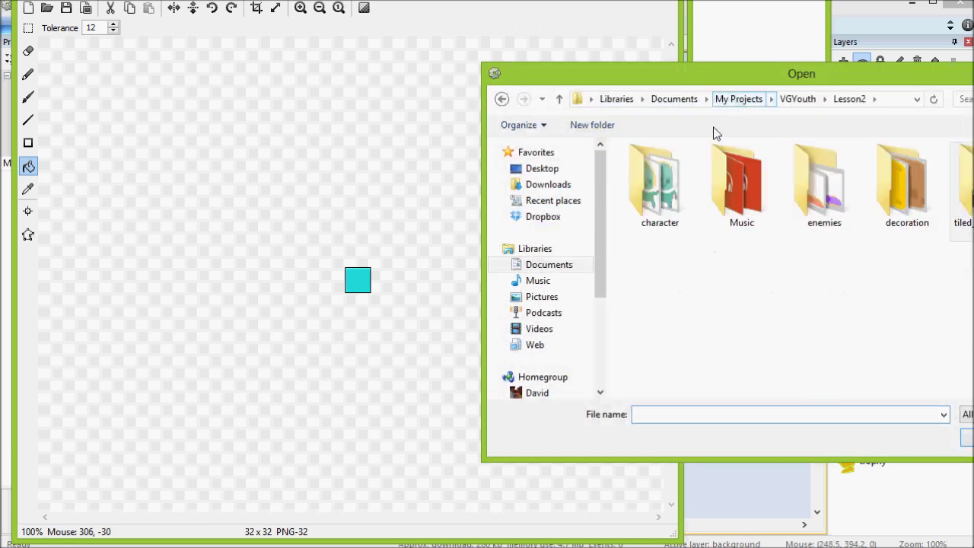
pyautogui.doubleClick(678, 170)
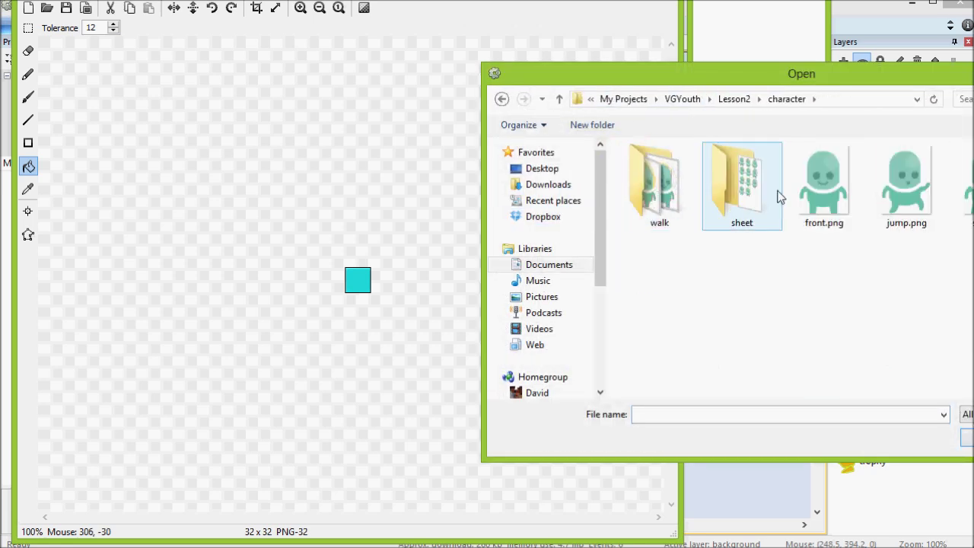
pyautogui.doubleClick(691, 214)
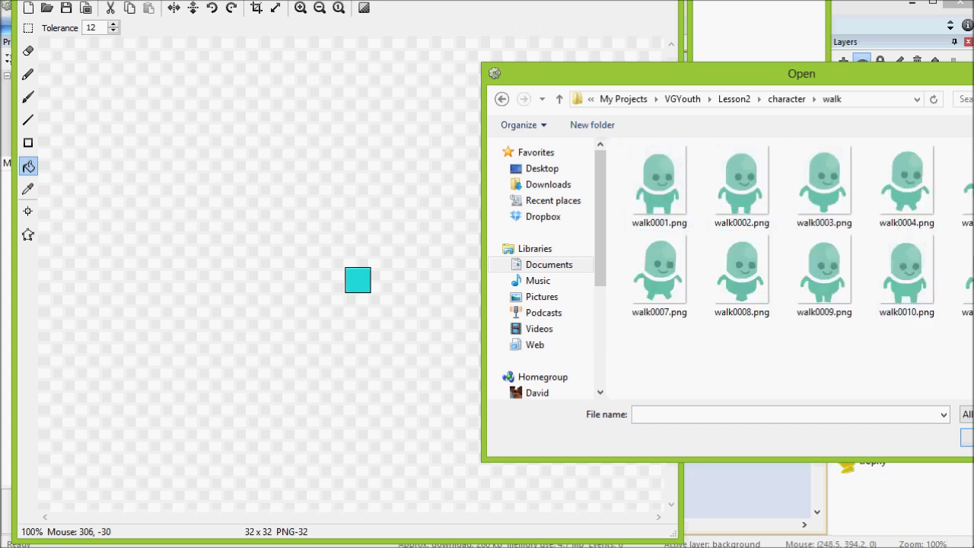
pyautogui.moveTo(972, 363); pyautogui.dragTo(621, 143)
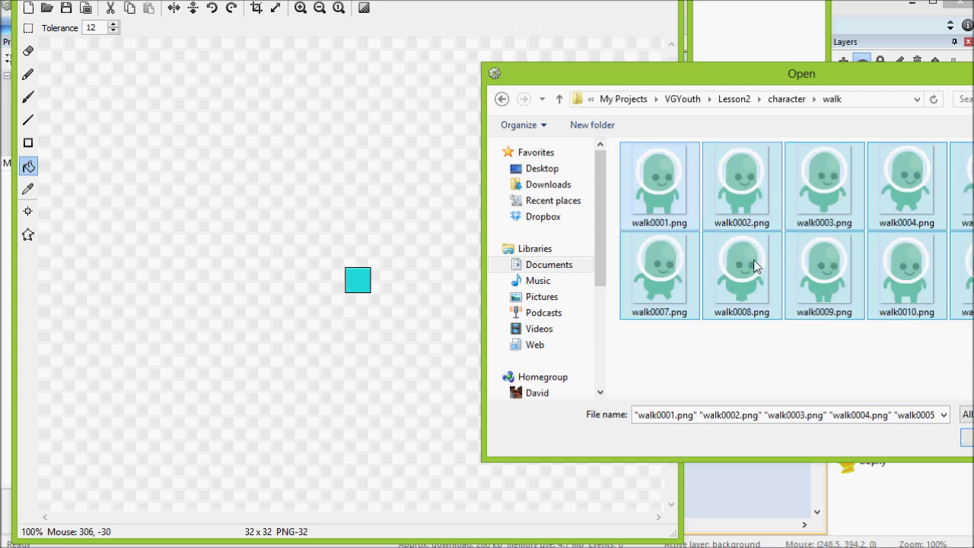
pyautogui.click(757, 379)
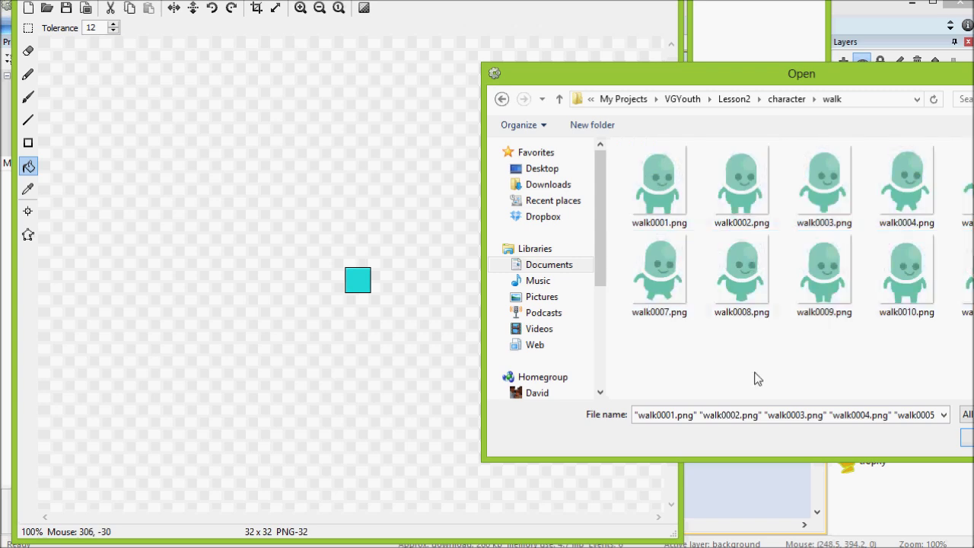
pyautogui.hotkey('ctrl', 'a')
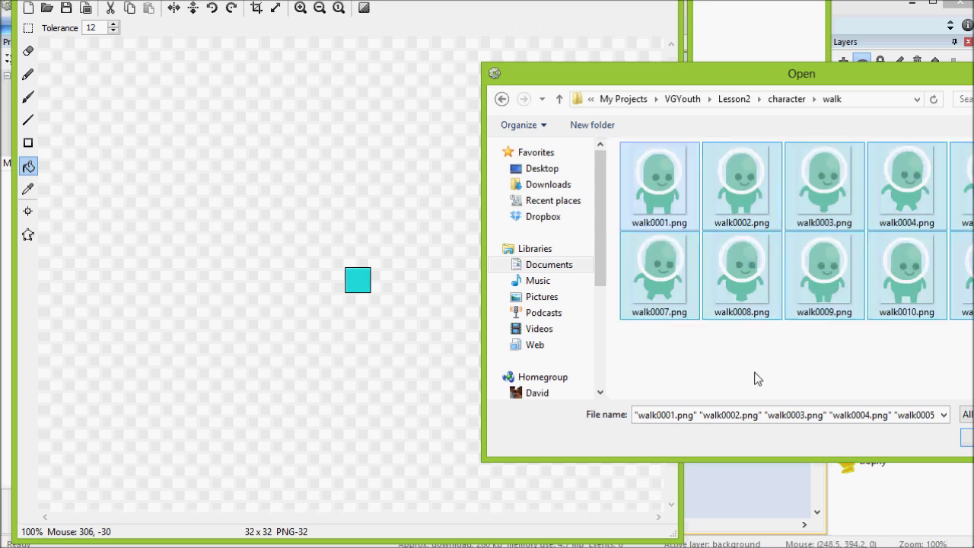
pyautogui.click(969, 439)
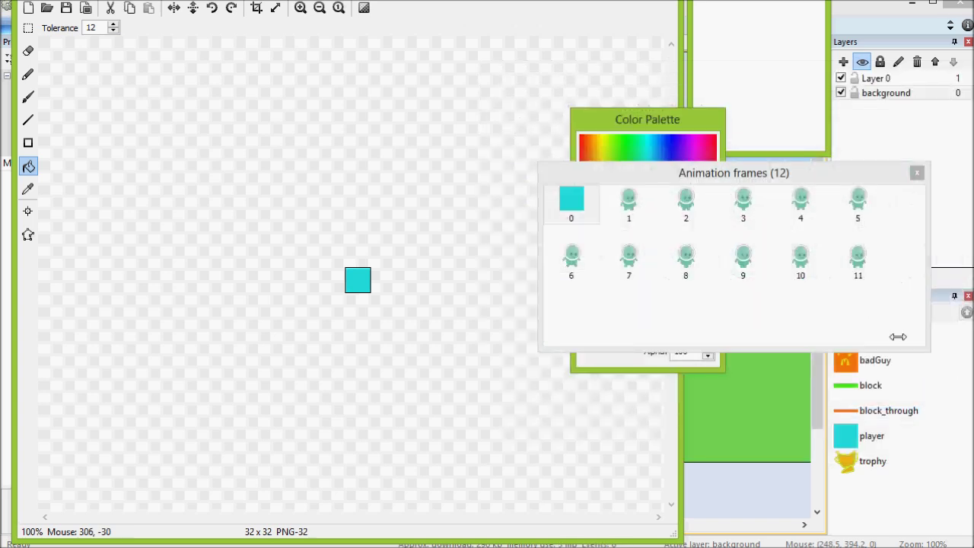
# Review the walk frames and delete the cyan placeholder frame 0
pyautogui.click(630, 217)
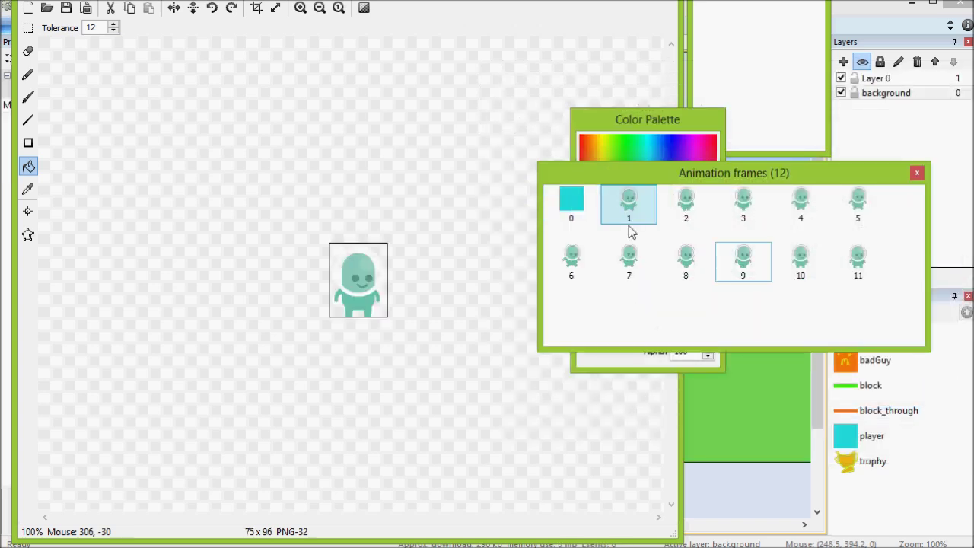
pyautogui.click(583, 214)
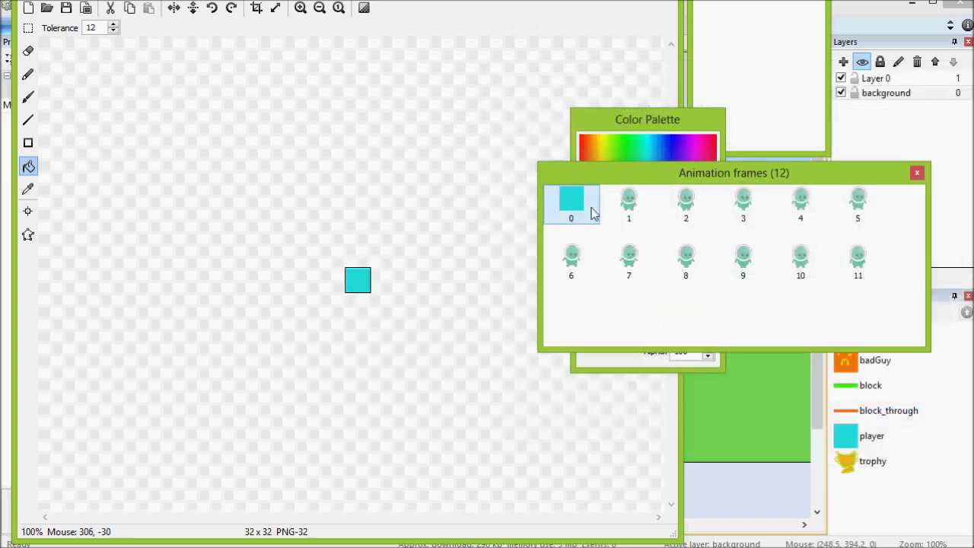
pyautogui.click(629, 204)
pyautogui.click(744, 204)
pyautogui.click(666, 205)
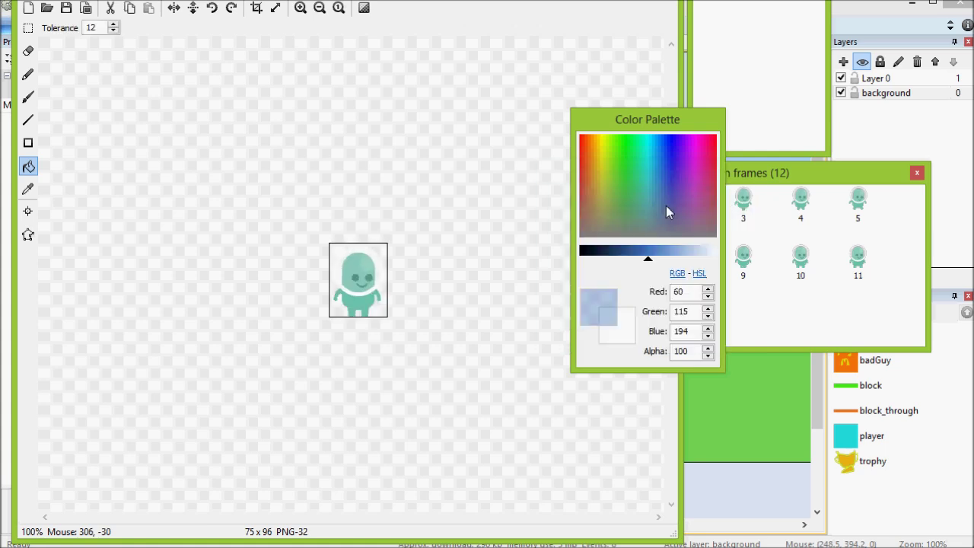
pyautogui.click(576, 213)
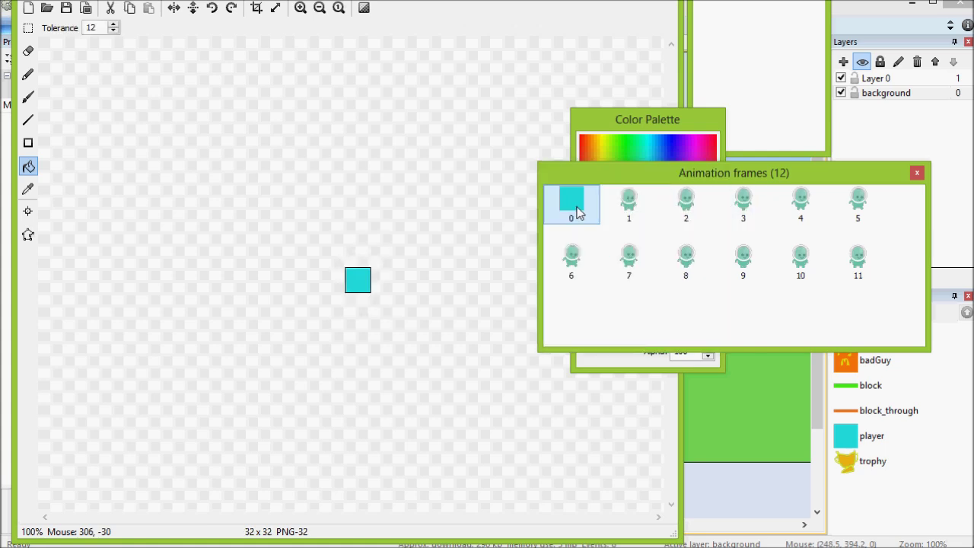
pyautogui.press('Delete')
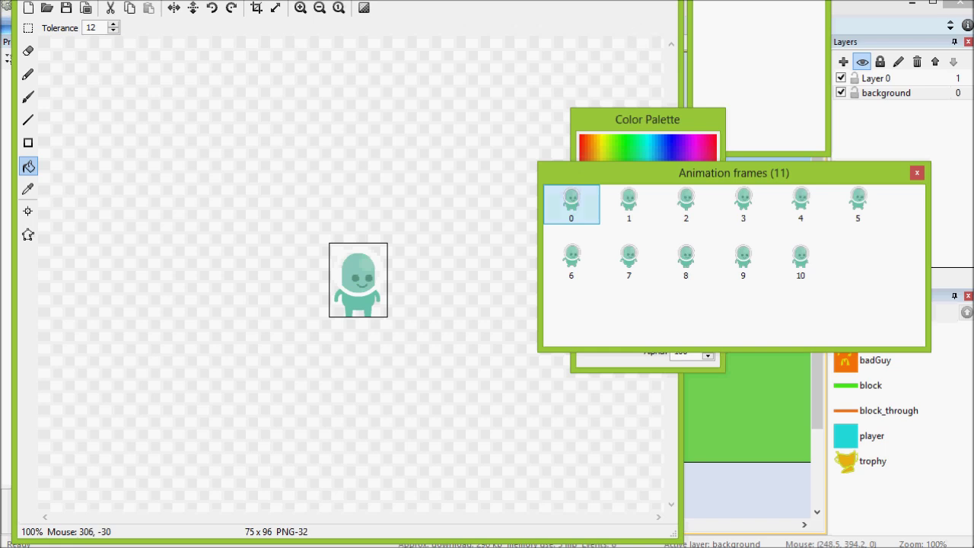
# Preview the walking animation, then run the game to test the player
pyautogui.rightClick(750, 0)
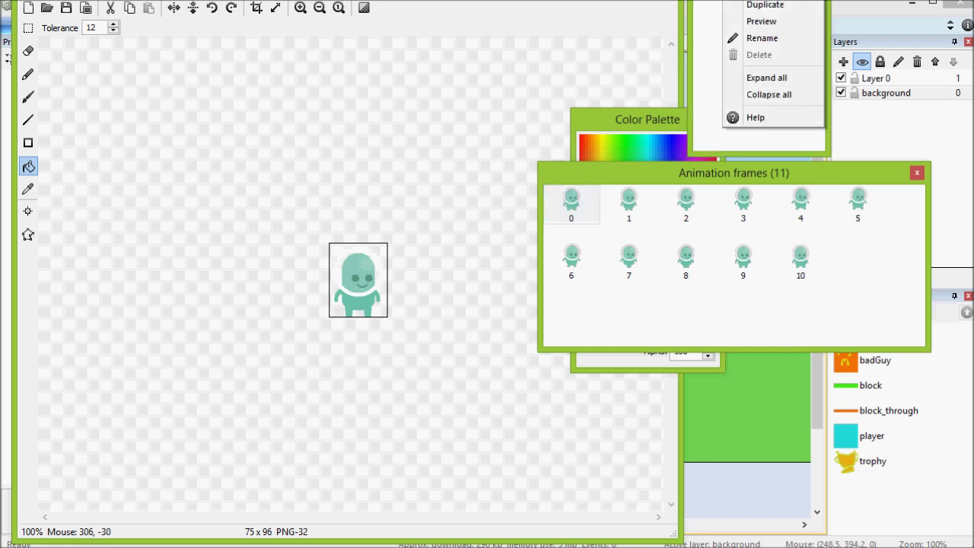
pyautogui.click(770, 23)
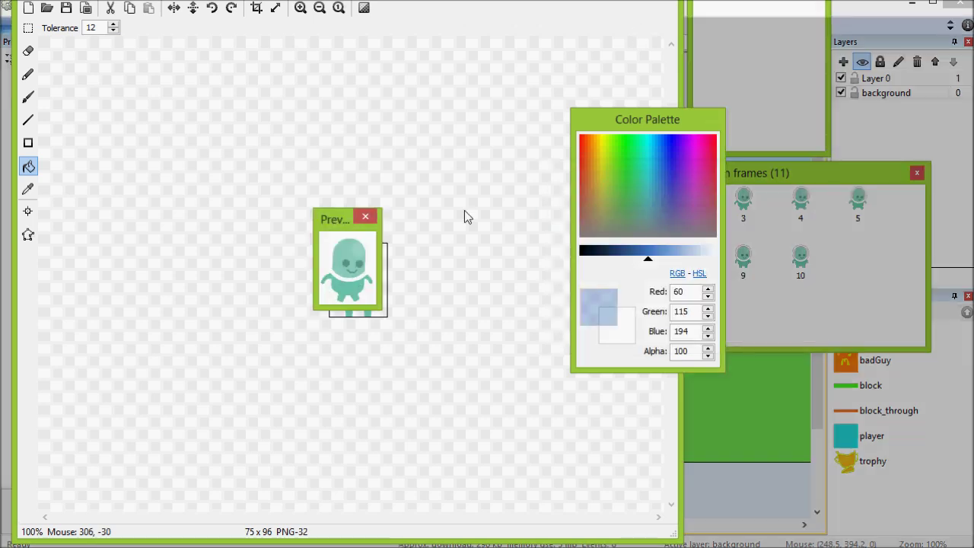
pyautogui.click(365, 216)
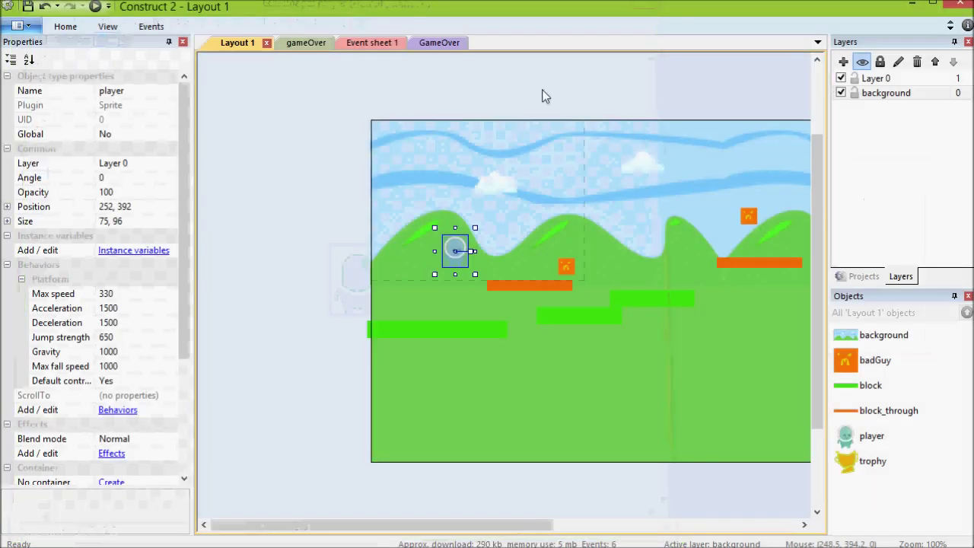
pyautogui.click(95, 6)
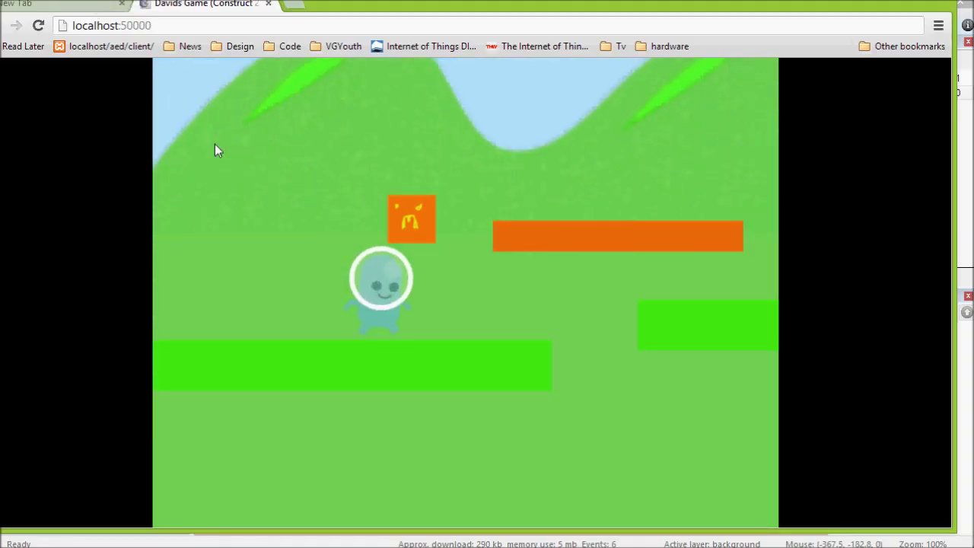
pyautogui.press('Up')
pyautogui.press('Left')
pyautogui.press('Right')
pyautogui.press('Up')
pyautogui.press('Right')
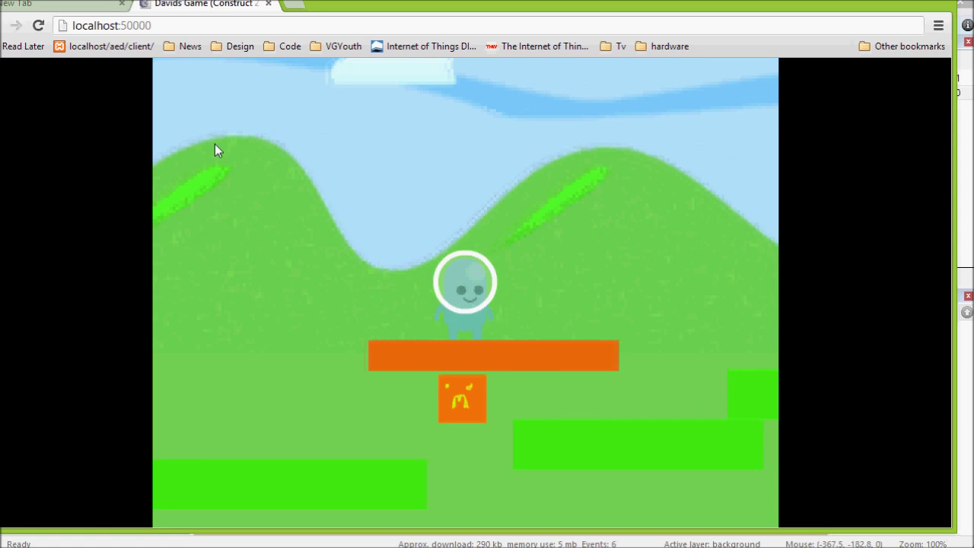
pyautogui.press('Right')
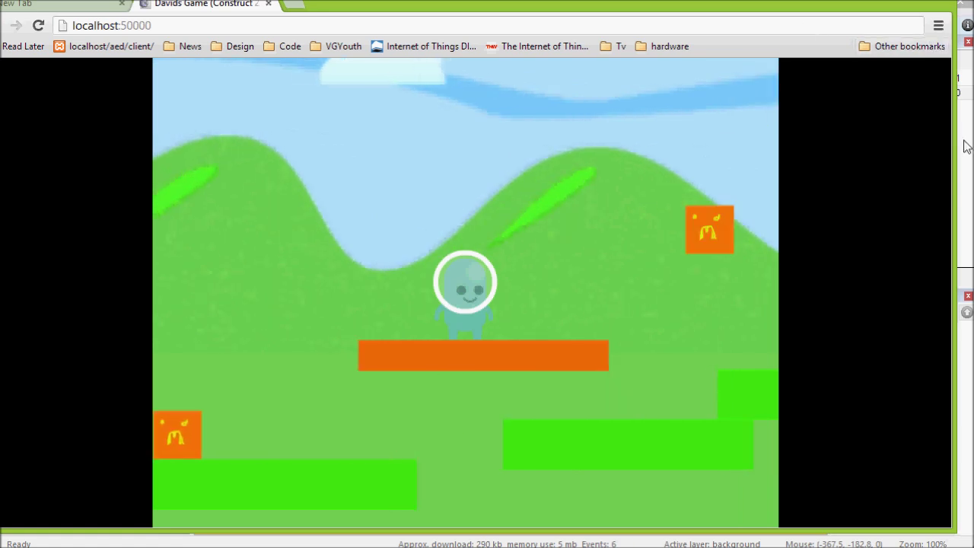
pyautogui.click(963, 114)
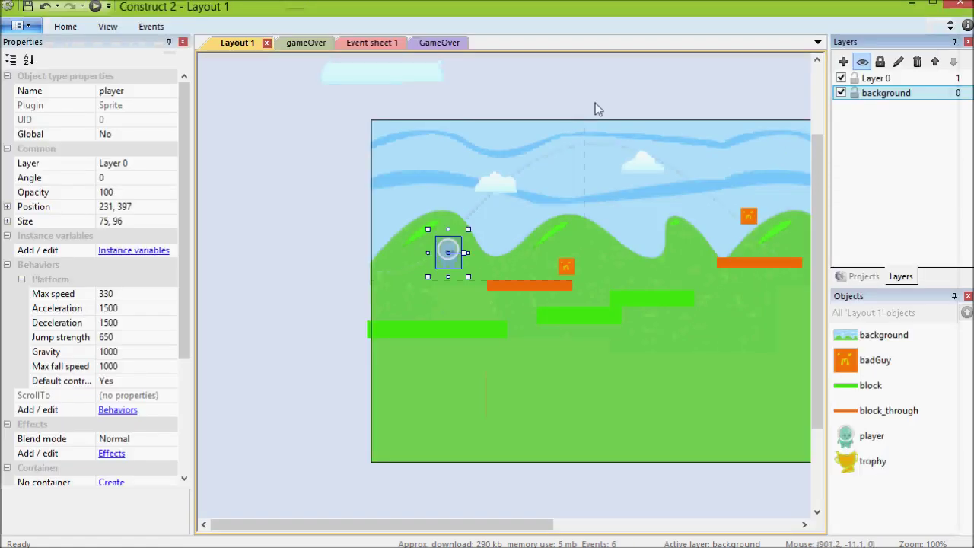
pyautogui.click(371, 45)
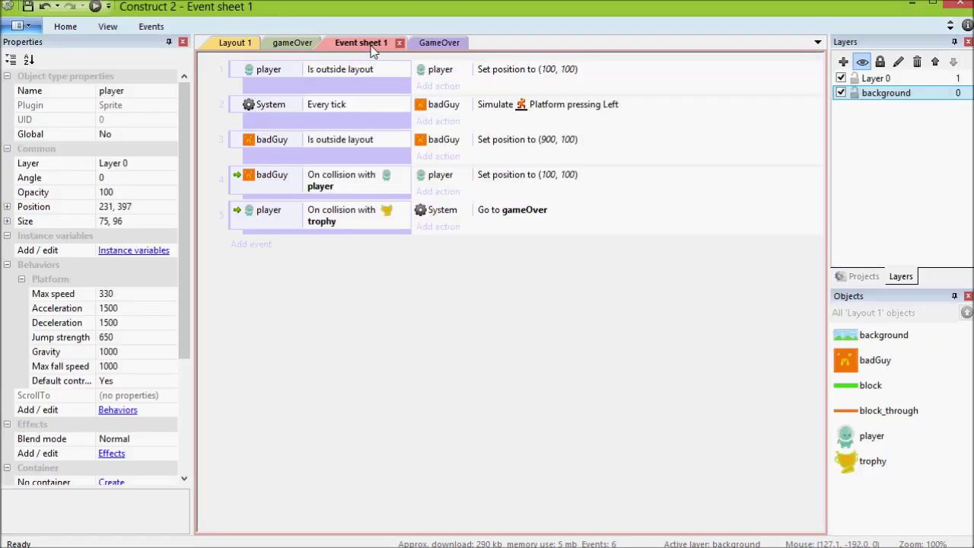
# Add a new event: player On any animation finished
pyautogui.click(240, 247)
pyautogui.doubleClick(761, 112)
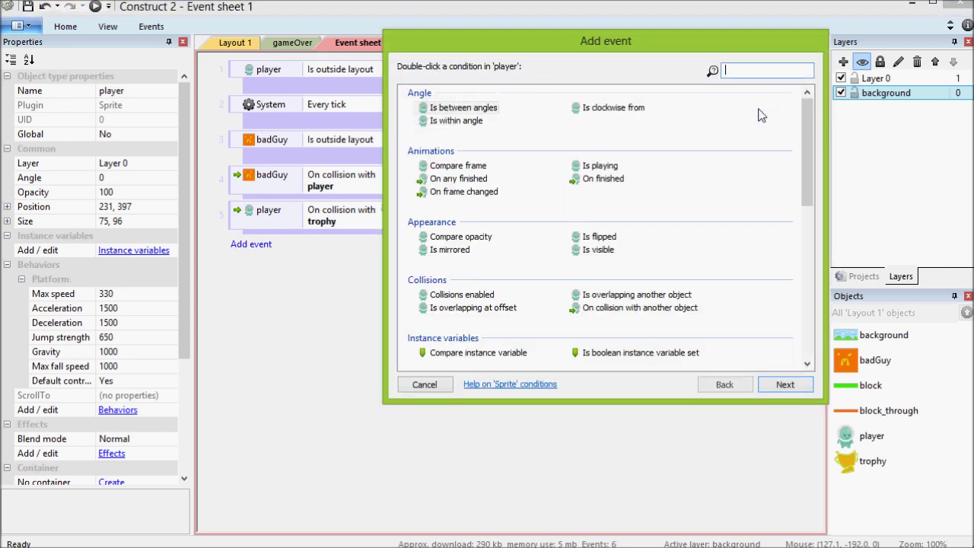
pyautogui.click(438, 166)
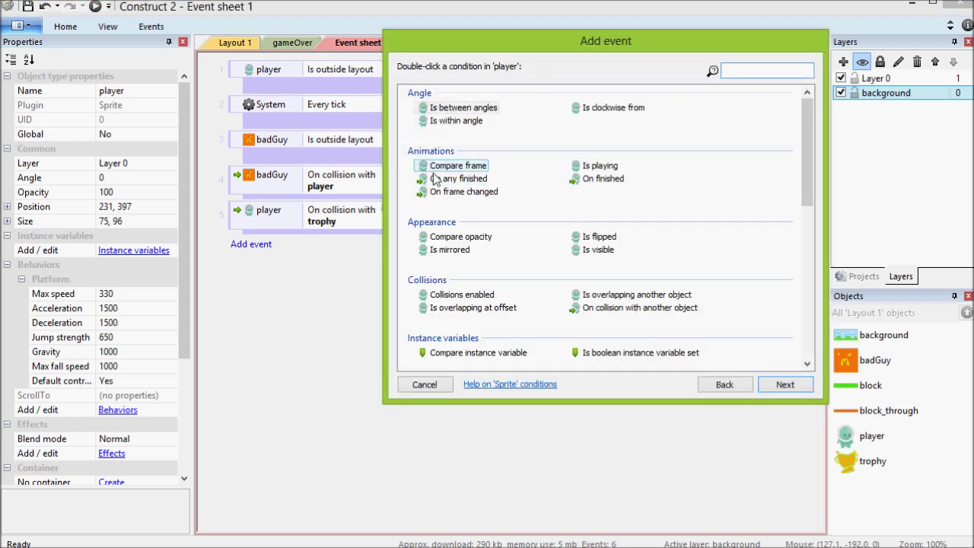
pyautogui.click(436, 179)
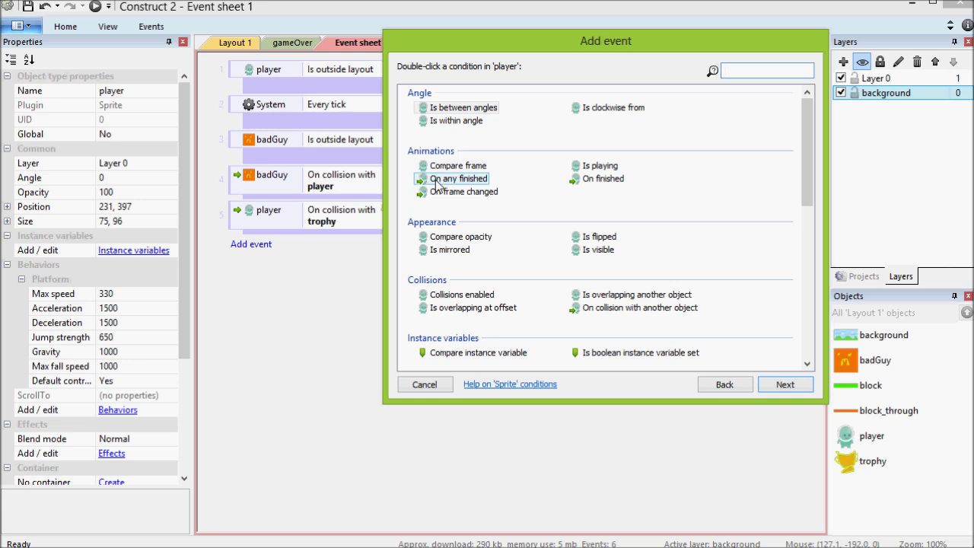
pyautogui.doubleClick(436, 180)
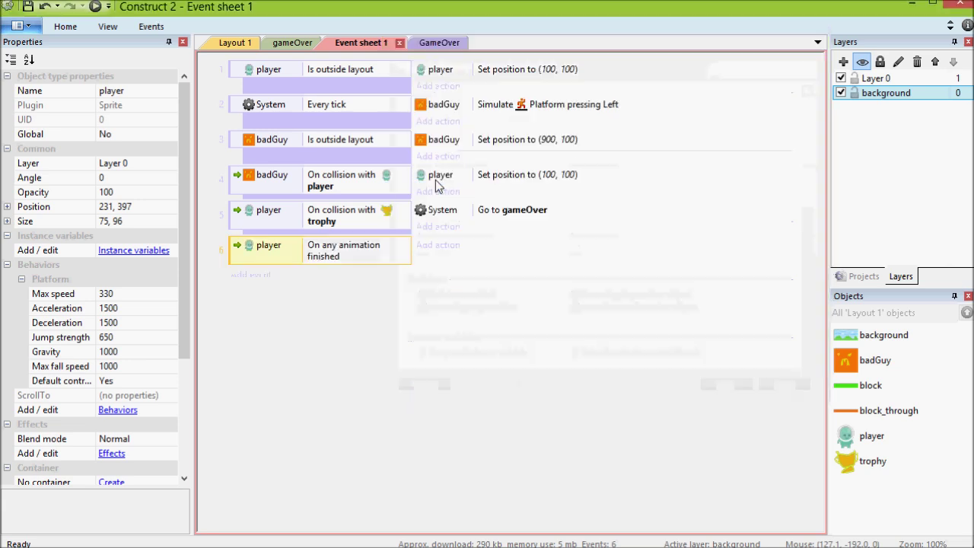
# Give it a player Start animation action from the beginning, then preview the game
pyautogui.click(422, 246)
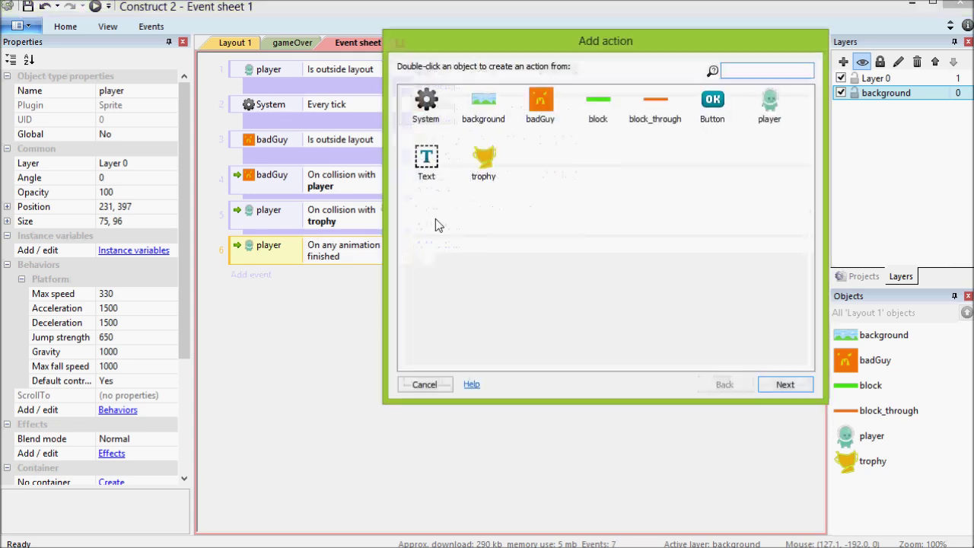
pyautogui.doubleClick(769, 102)
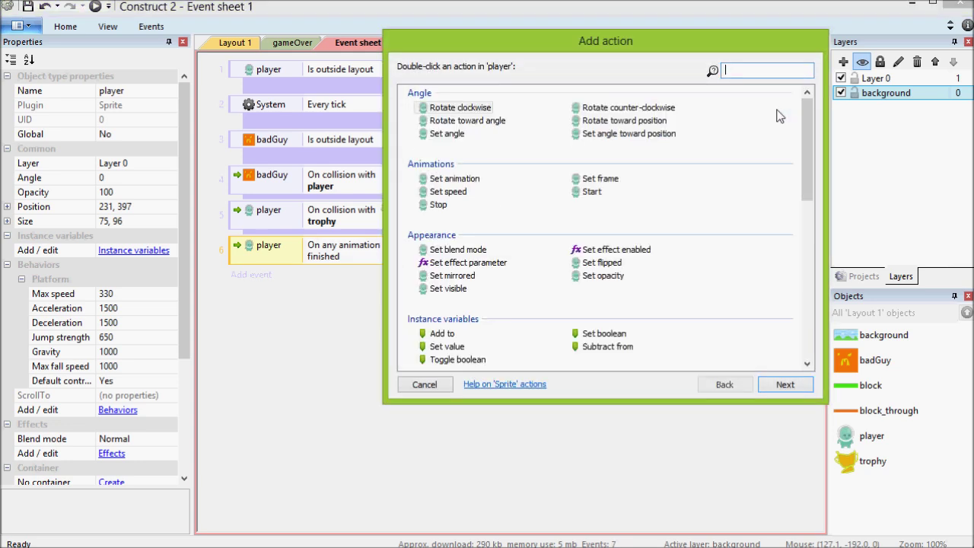
pyautogui.click(579, 194)
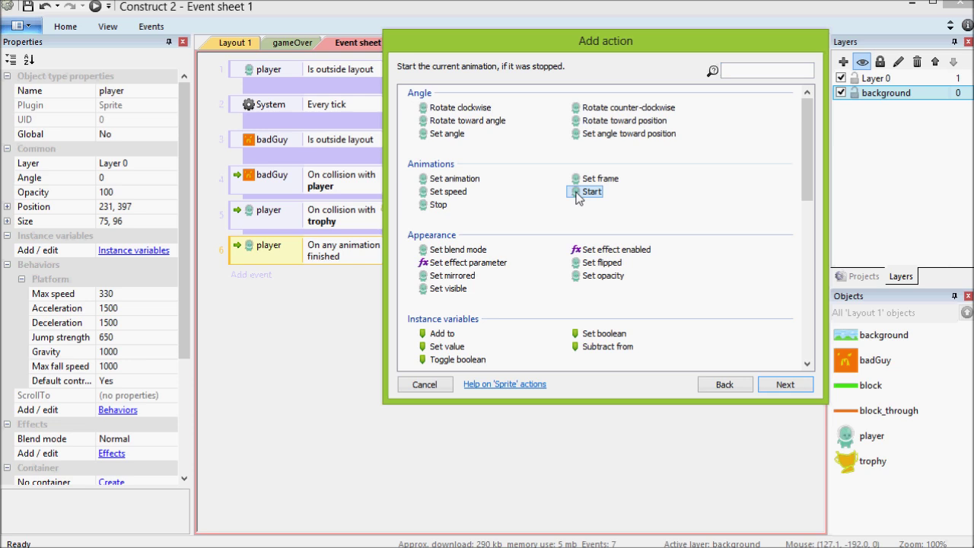
pyautogui.doubleClick(578, 194)
pyautogui.click(583, 303)
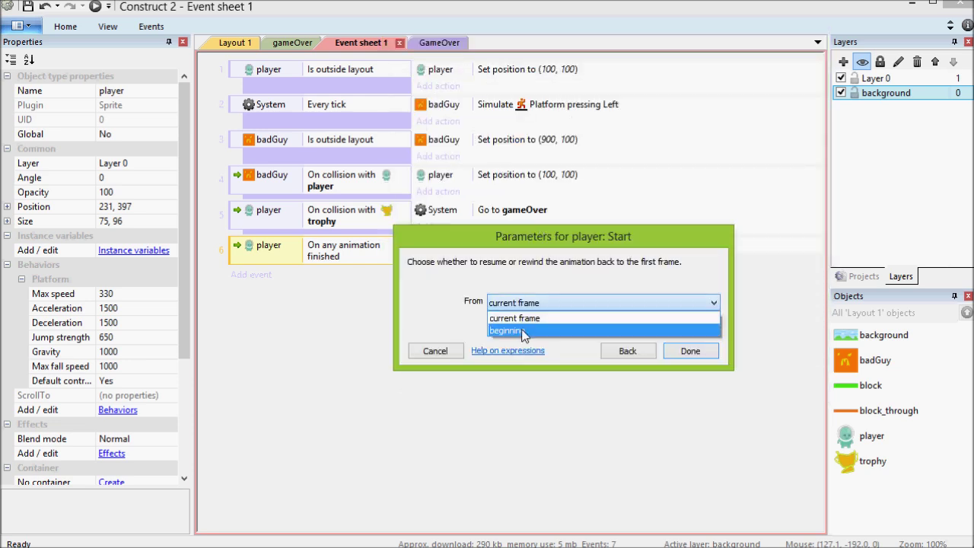
pyautogui.click(523, 330)
pyautogui.click(690, 351)
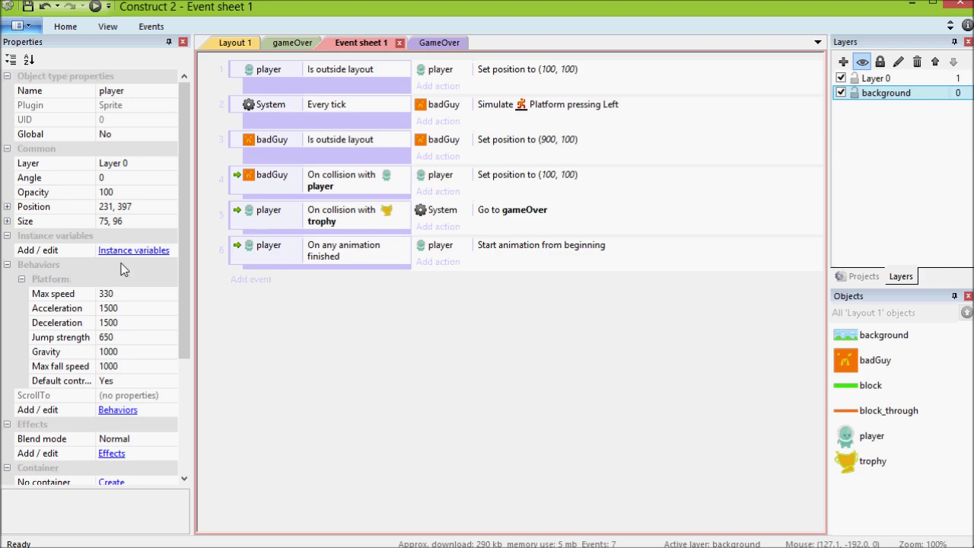
pyautogui.press('F5')
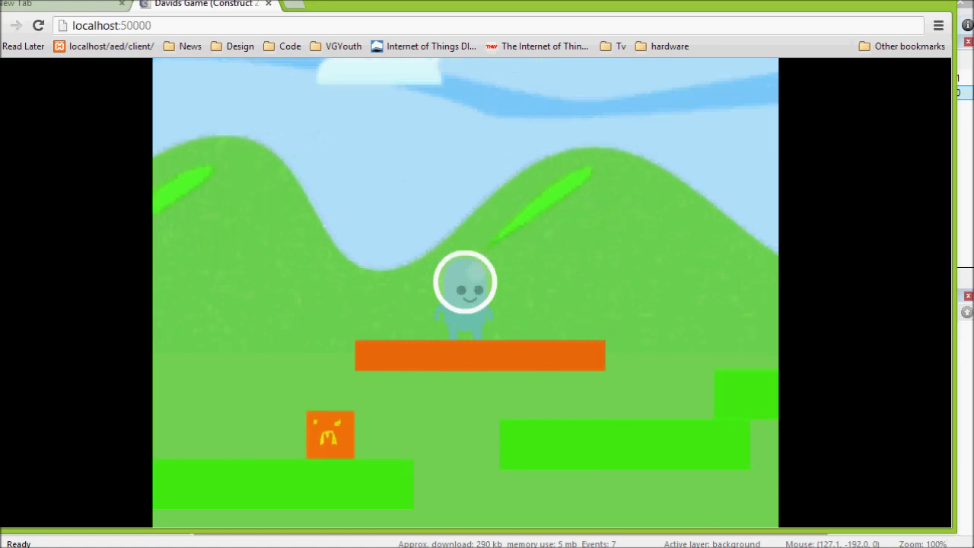
pyautogui.hotkey('alt', 'Tab')
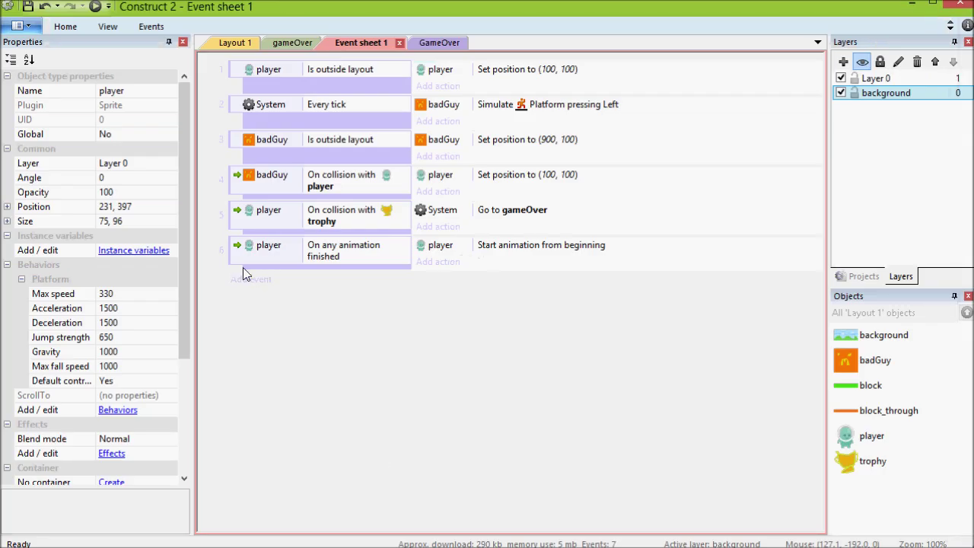
# Start a new event with the System Compare two values condition
pyautogui.click(245, 281)
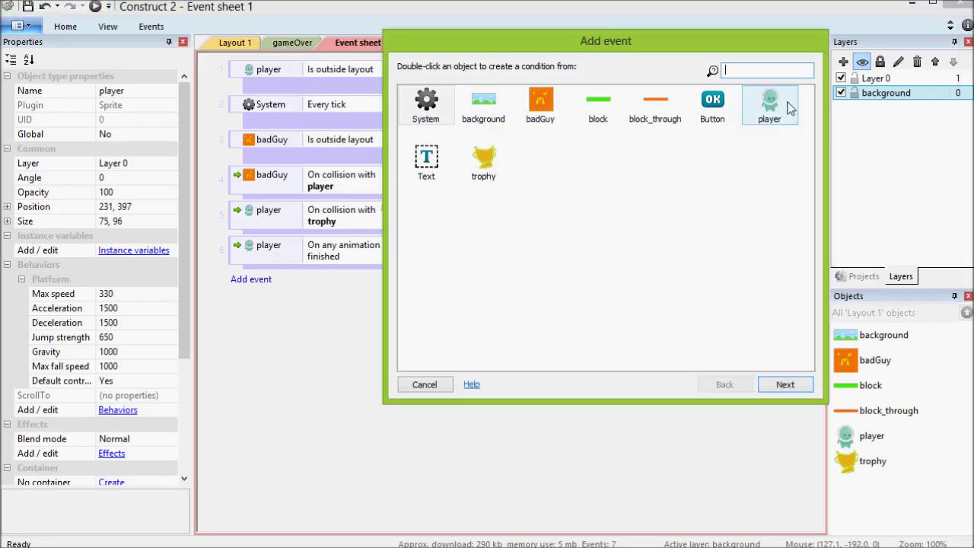
pyautogui.doubleClick(788, 109)
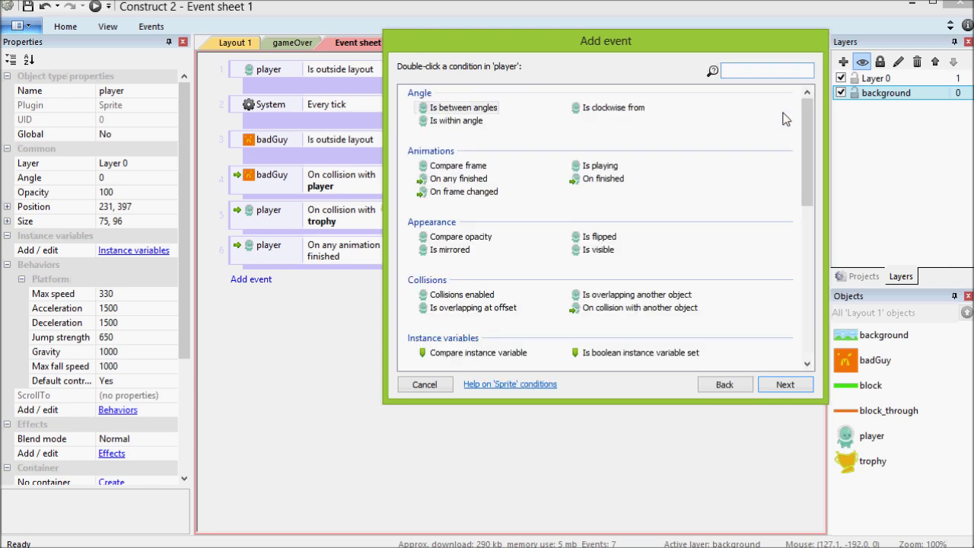
pyautogui.scroll(-3, 805, 122)
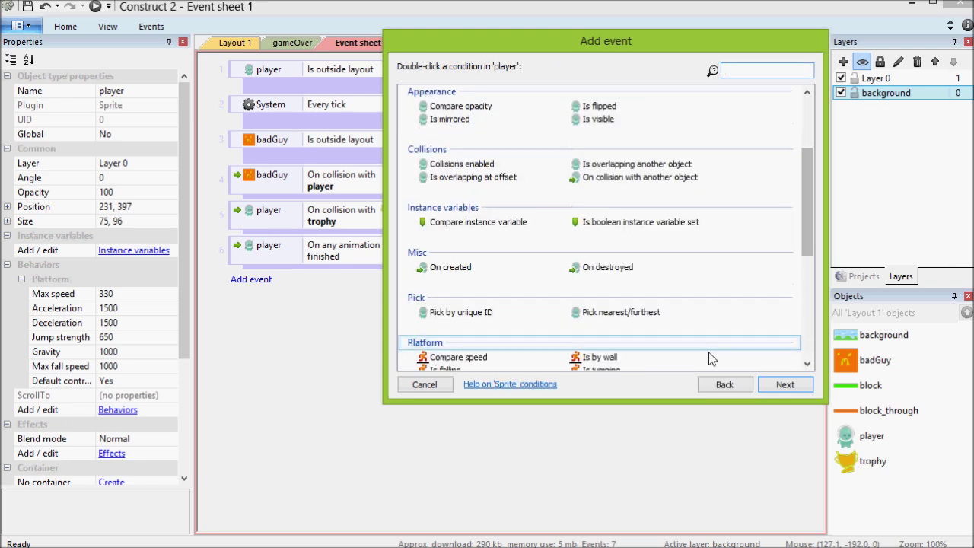
pyautogui.click(719, 384)
pyautogui.click(420, 112)
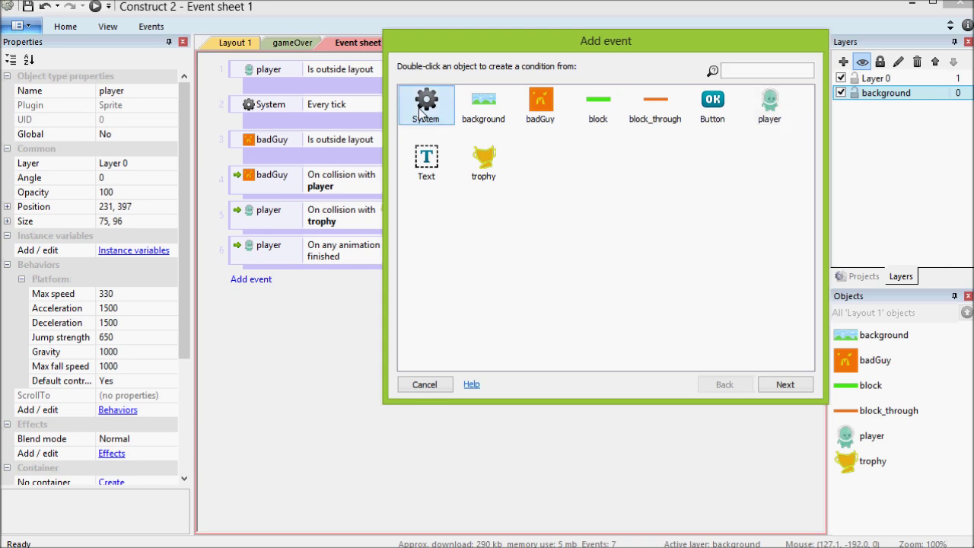
pyautogui.doubleClick(421, 112)
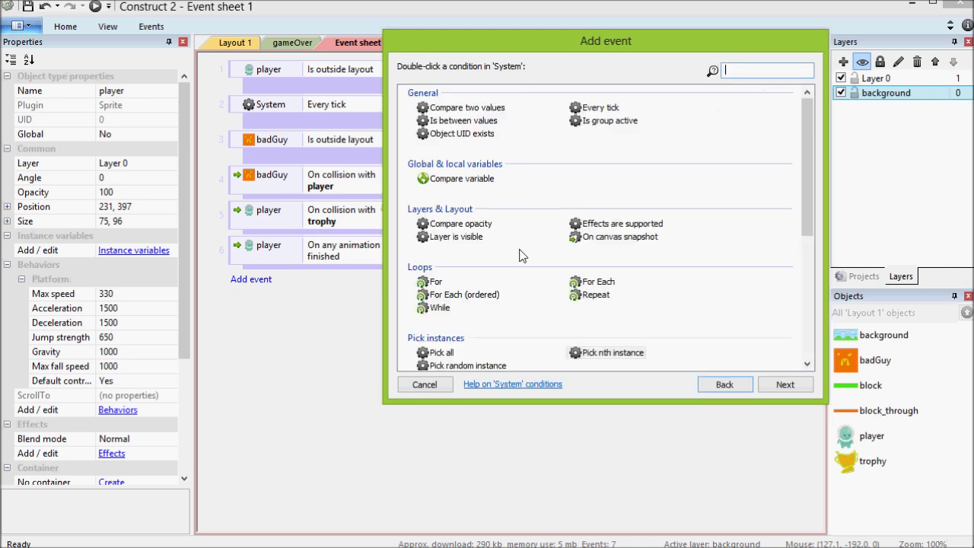
pyautogui.scroll(-1, 609, 289)
pyautogui.click(441, 289)
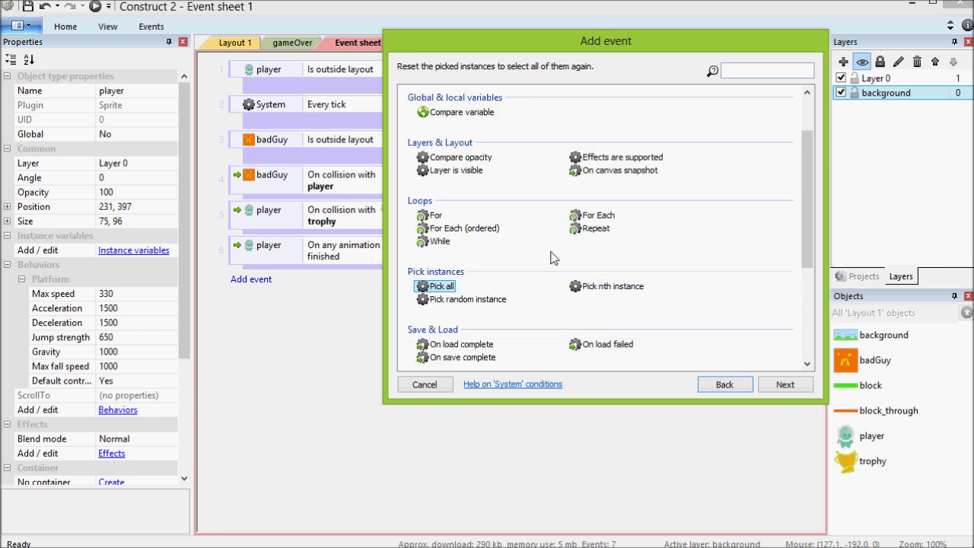
pyautogui.scroll(1, 502, 209)
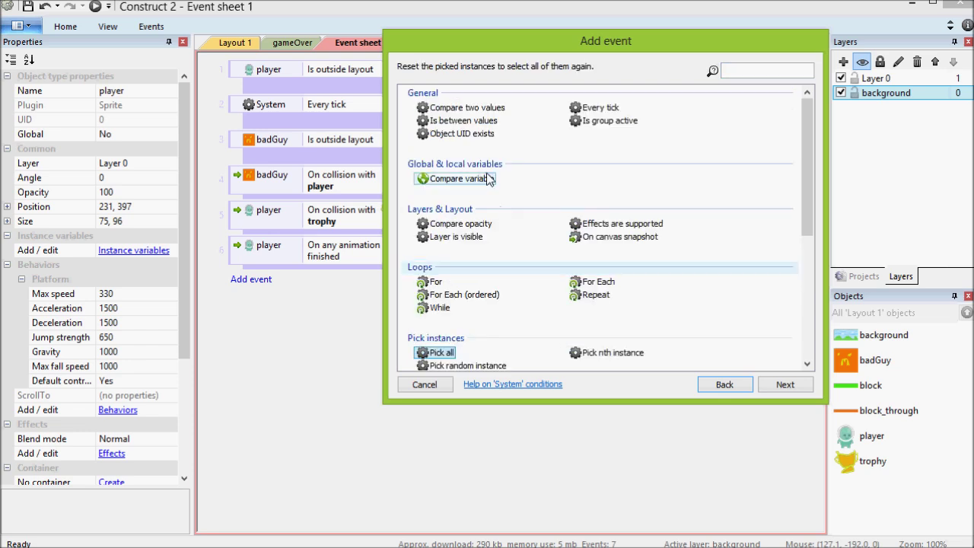
pyautogui.click(478, 111)
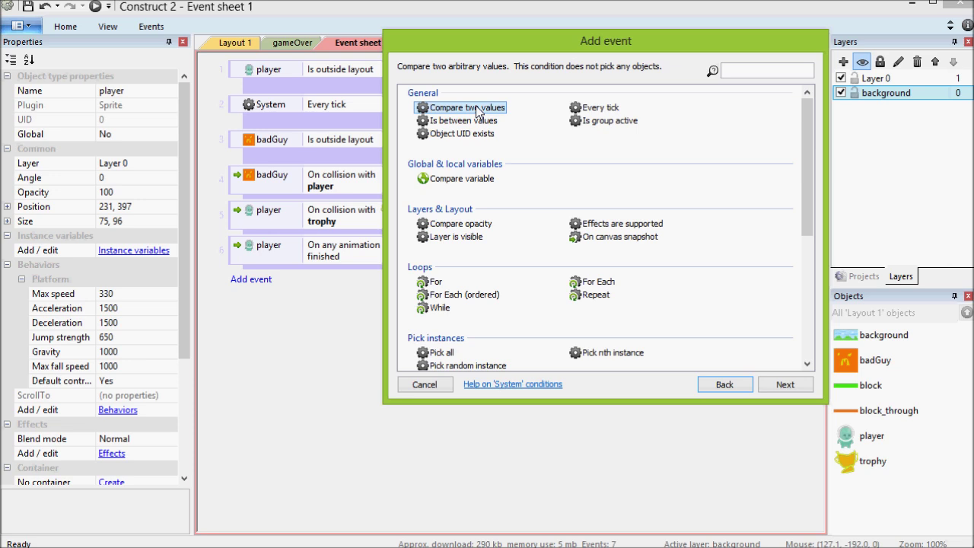
pyautogui.doubleClick(478, 109)
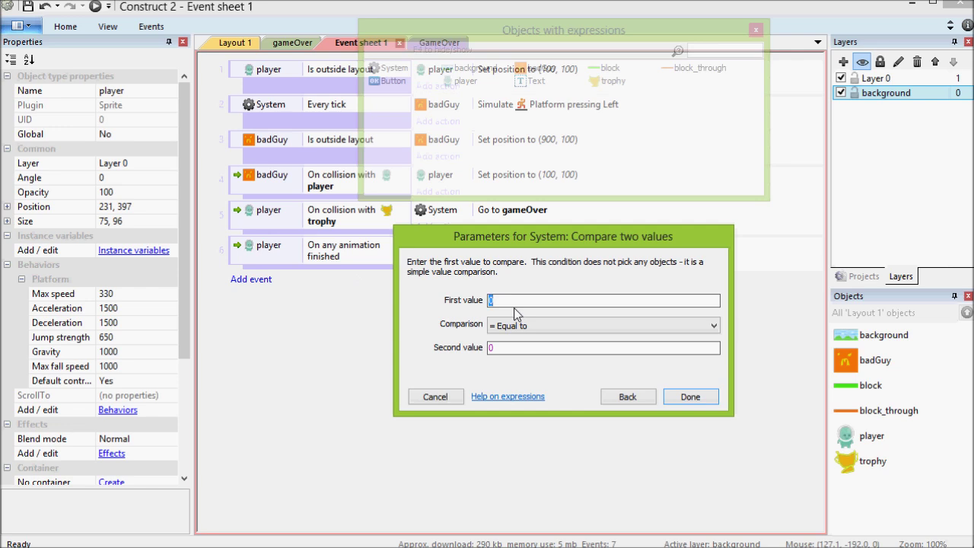
# Set the comparison to player.Platform.VectorX < Less than 0
pyautogui.write('player')
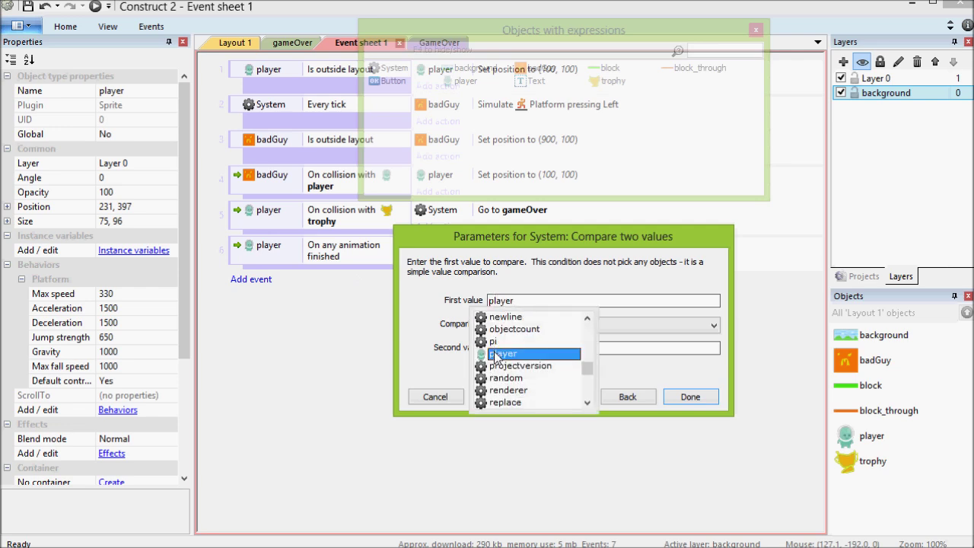
pyautogui.click(495, 354)
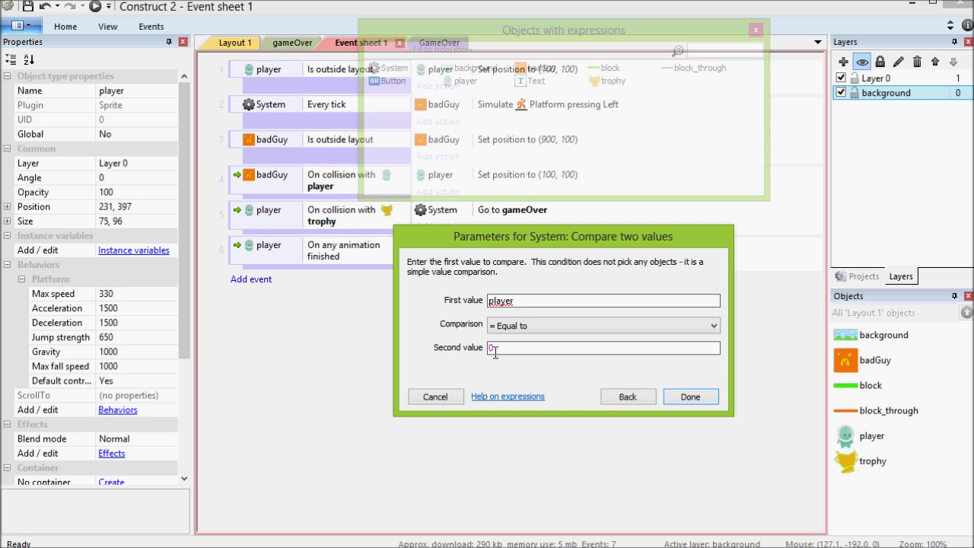
pyautogui.write('.')
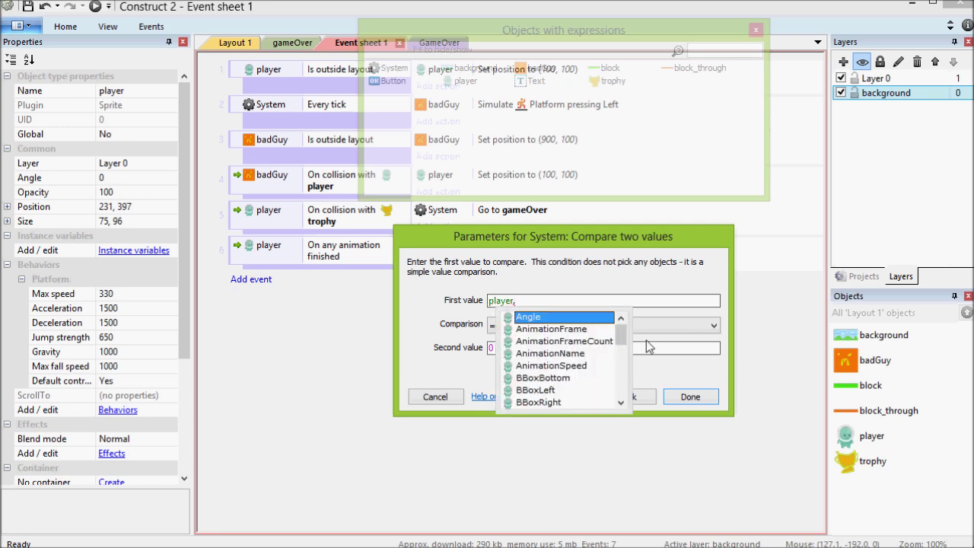
pyautogui.moveTo(624, 341); pyautogui.dragTo(626, 389)
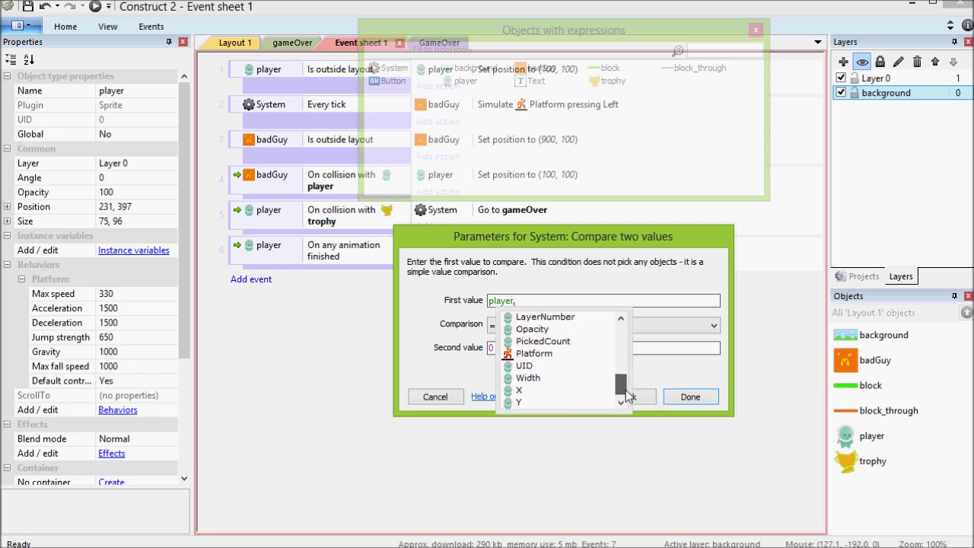
pyautogui.click(538, 354)
pyautogui.doubleClick(539, 354)
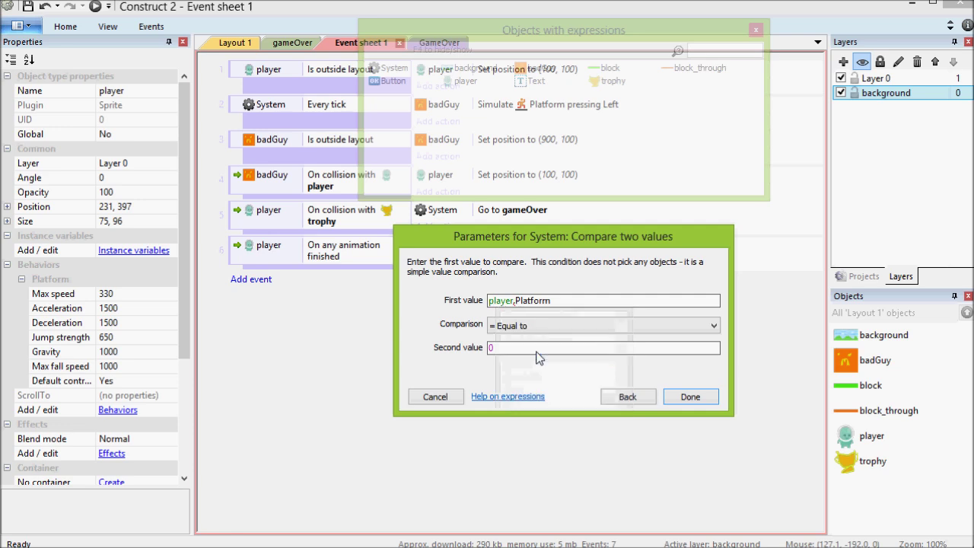
pyautogui.write('.')
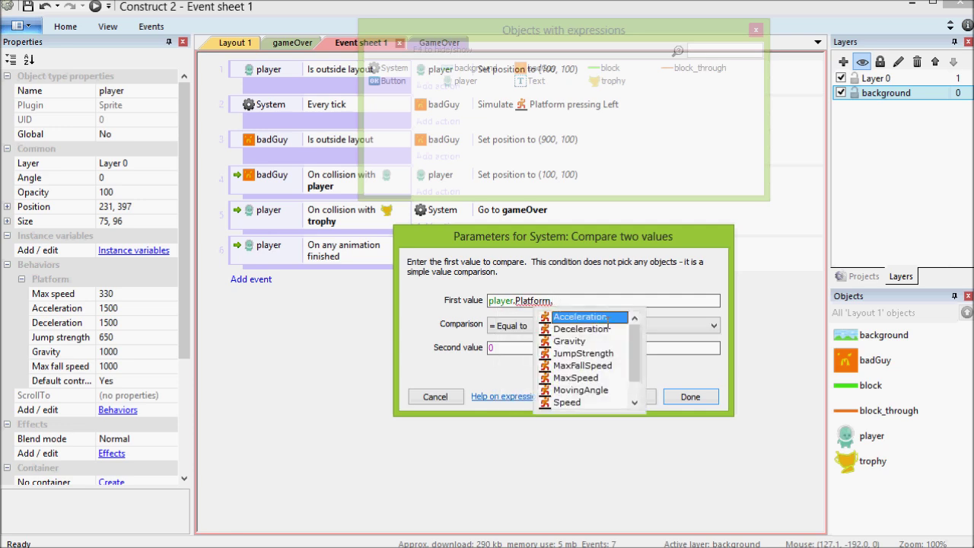
pyautogui.moveTo(631, 339); pyautogui.dragTo(631, 355)
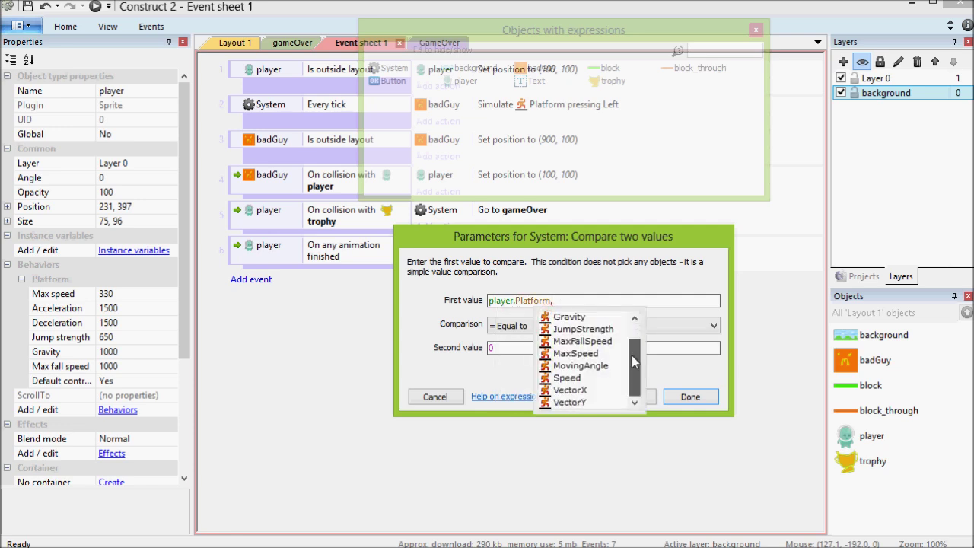
pyautogui.click(575, 392)
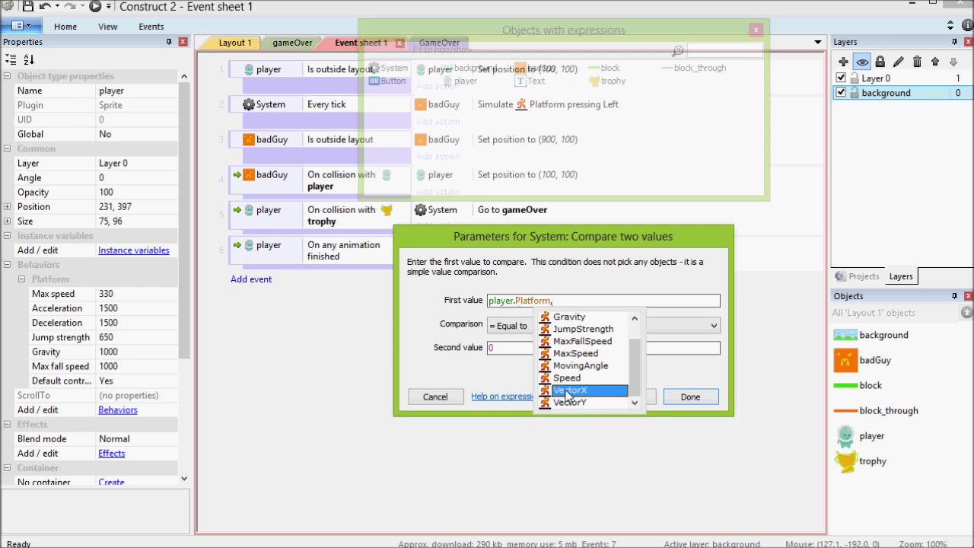
pyautogui.doubleClick(571, 391)
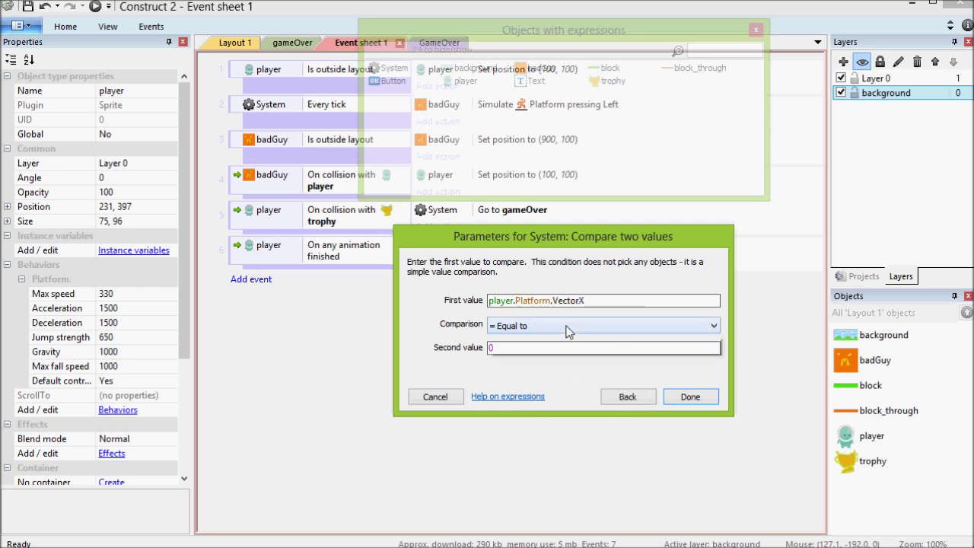
pyautogui.click(559, 328)
pyautogui.click(530, 363)
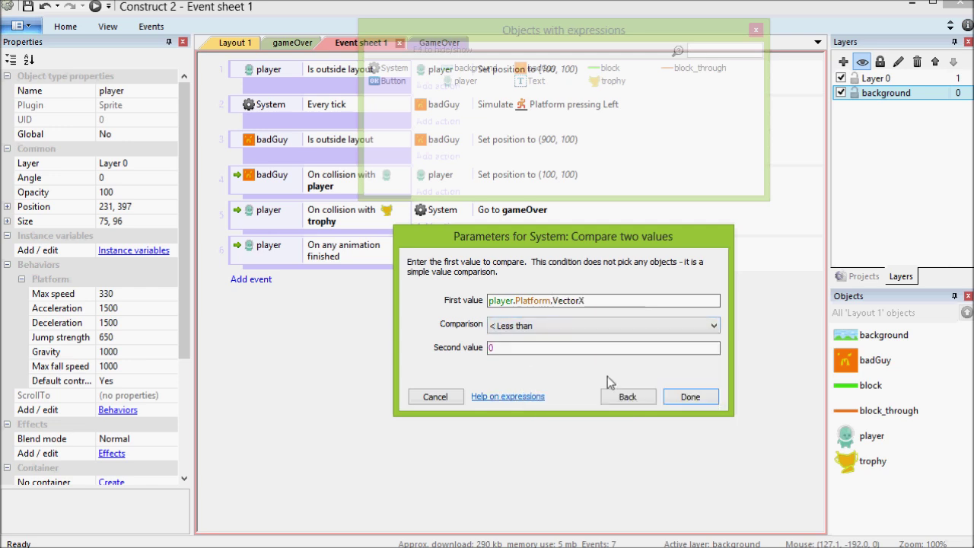
pyautogui.click(689, 396)
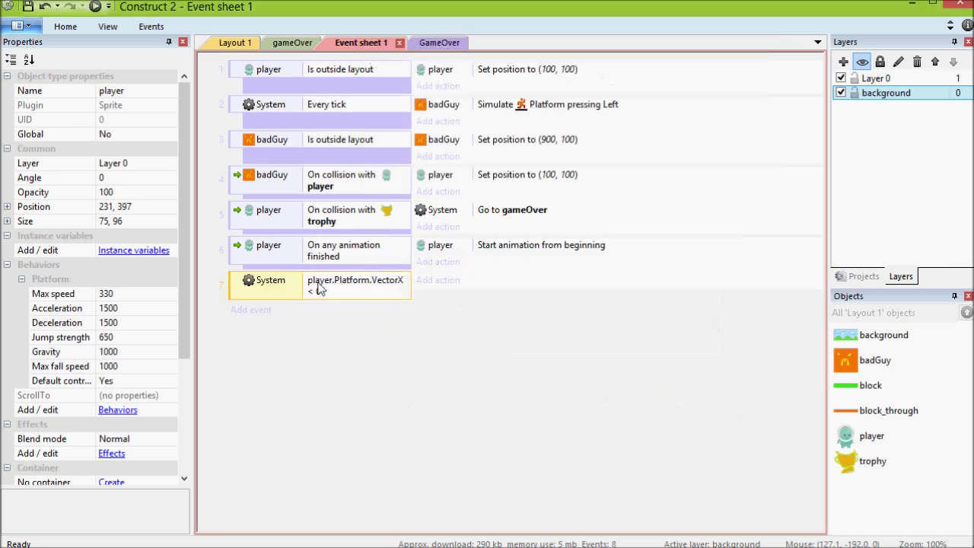
# Add a player Set mirrored action with State Mirrored to event 7
pyautogui.click(432, 280)
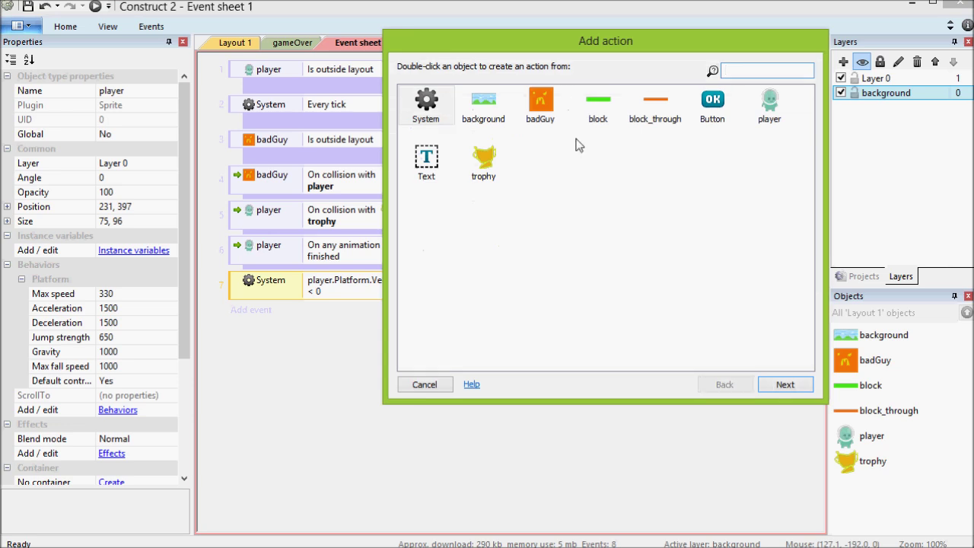
pyautogui.doubleClick(773, 130)
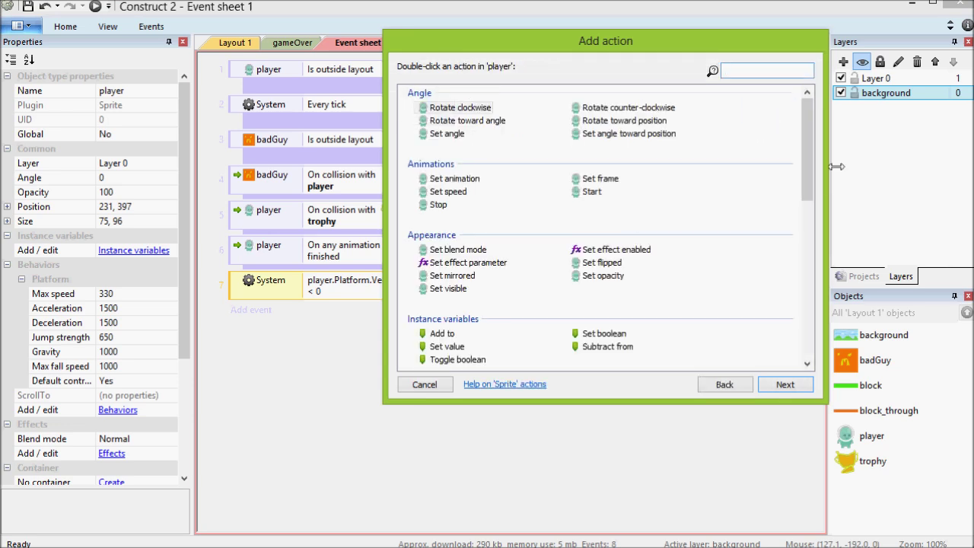
pyautogui.click(453, 277)
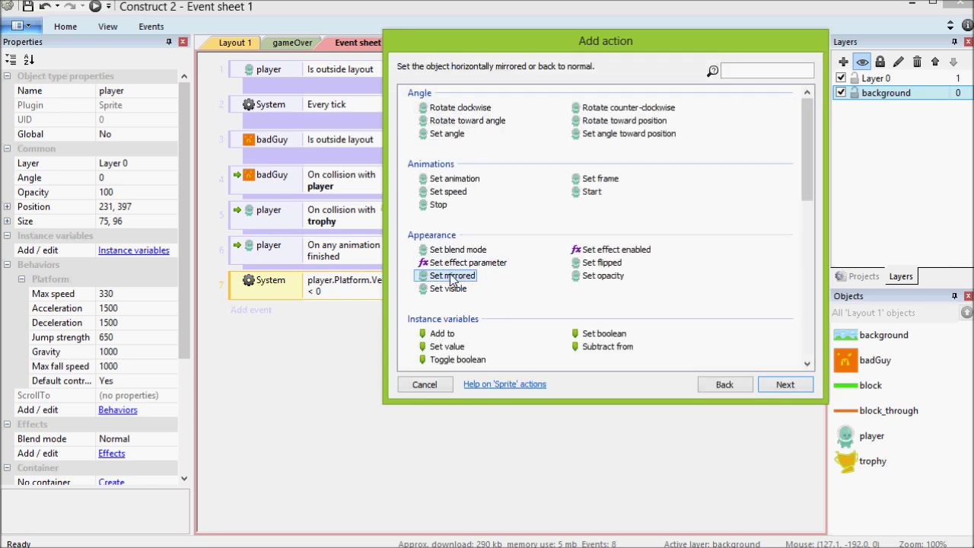
pyautogui.doubleClick(451, 276)
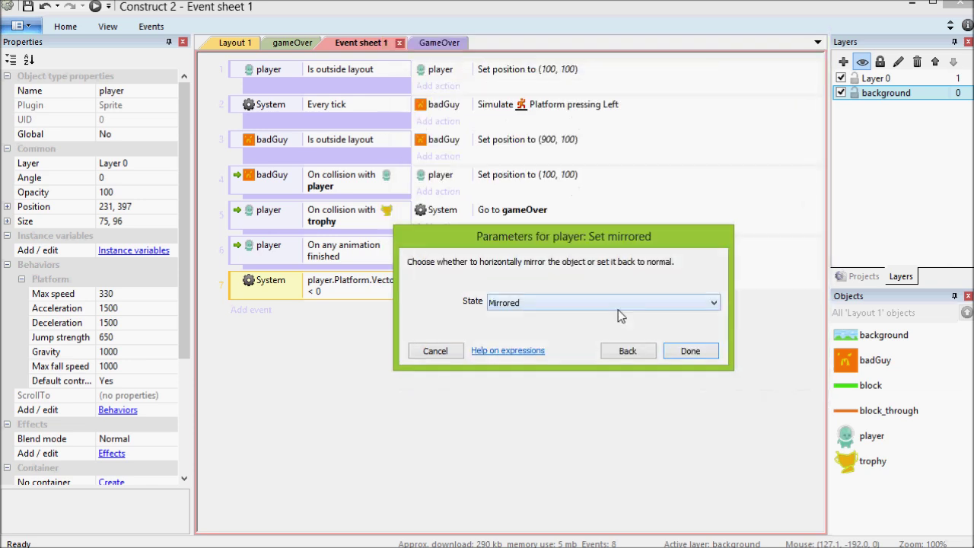
pyautogui.click(694, 354)
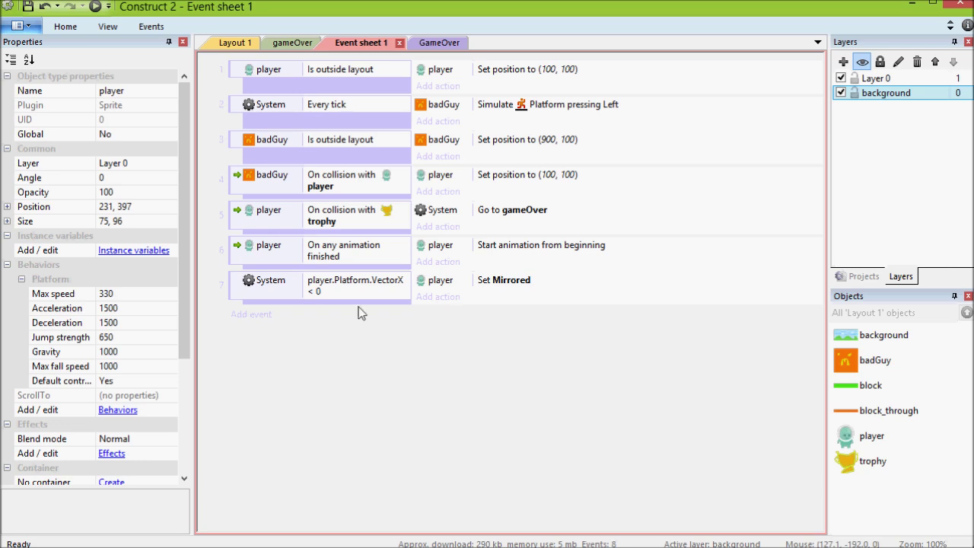
pyautogui.click(232, 293)
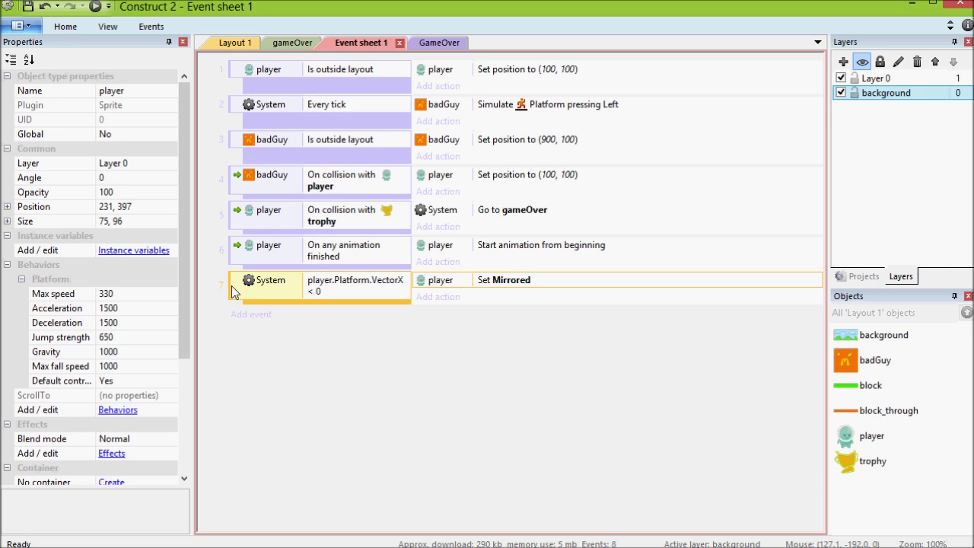
# Duplicate event 7 and change the copy's comparison to Greater than 0
pyautogui.hotkey('ctrl', 'c')
pyautogui.hotkey('ctrl', 'v')
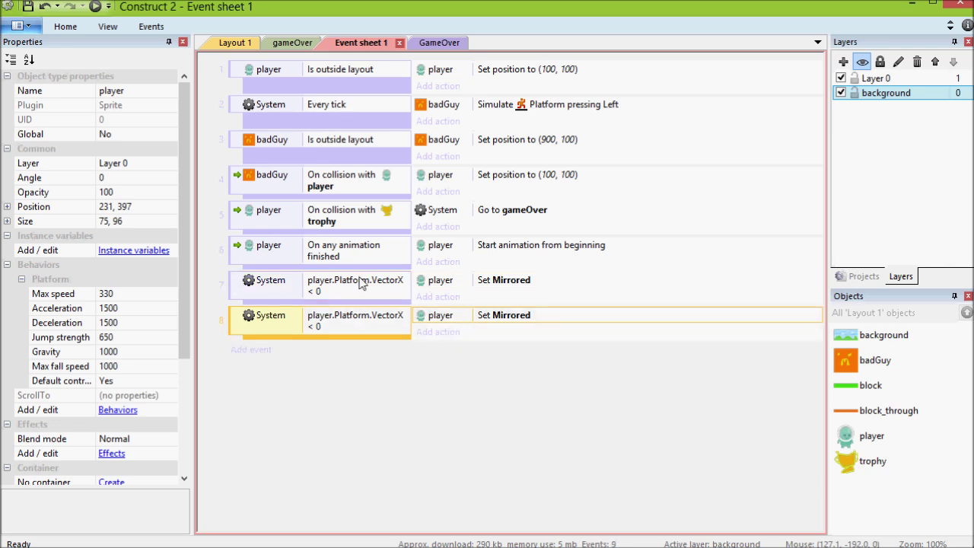
pyautogui.click(392, 323)
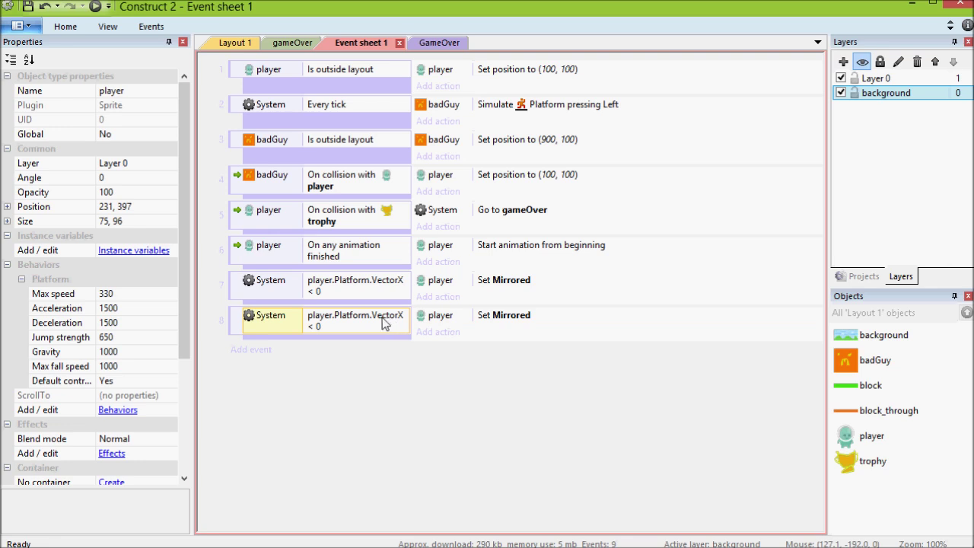
pyautogui.doubleClick(384, 324)
pyautogui.click(509, 325)
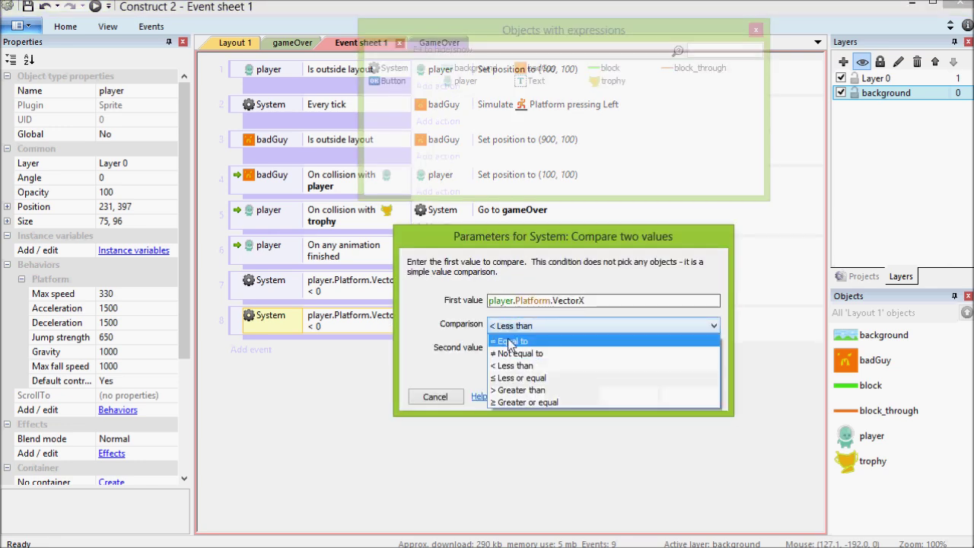
pyautogui.click(519, 389)
pyautogui.click(675, 398)
# Switch the copy's mirror action to Not mirrored and preview the game
pyautogui.doubleClick(532, 318)
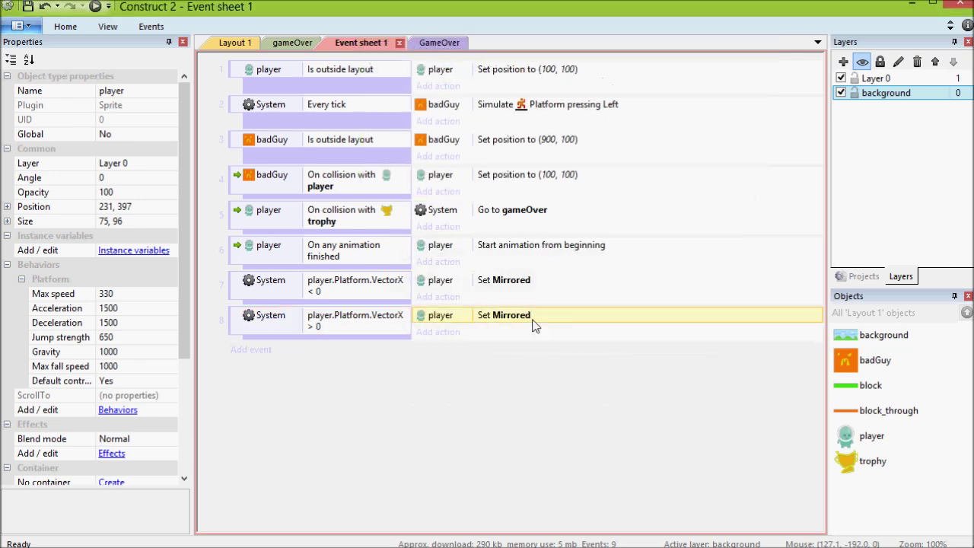
pyautogui.click(615, 304)
pyautogui.click(525, 328)
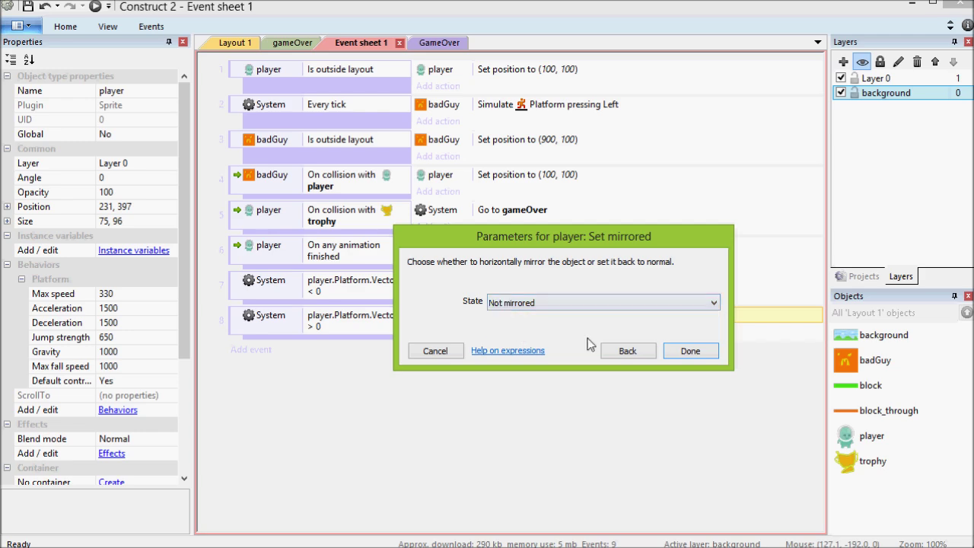
pyautogui.click(690, 352)
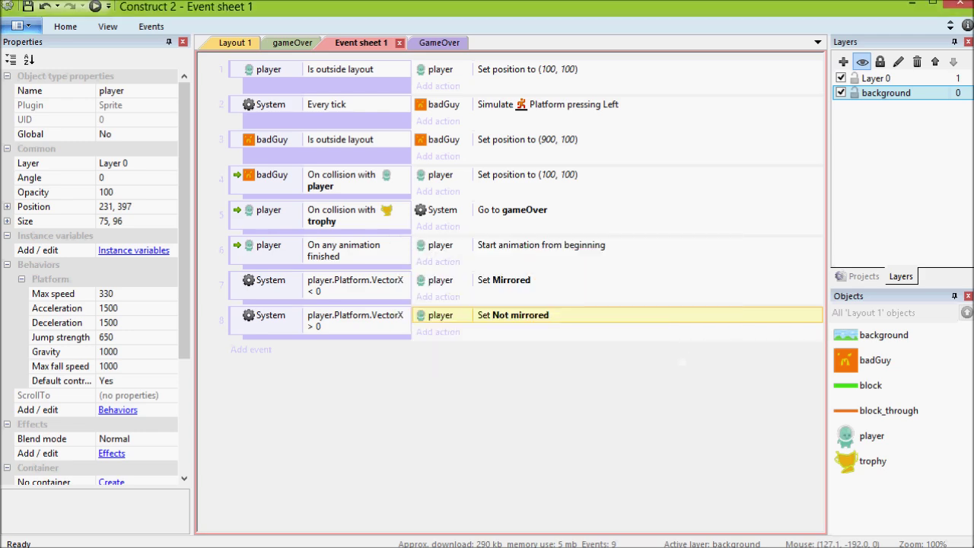
pyautogui.click(95, 6)
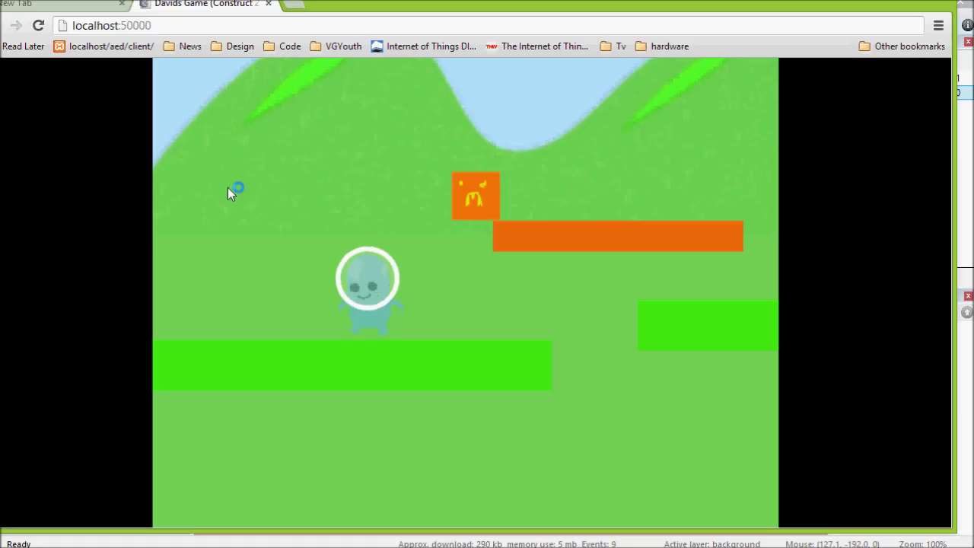
pyautogui.press('Left')
pyautogui.press('Up')
pyautogui.press('Right')
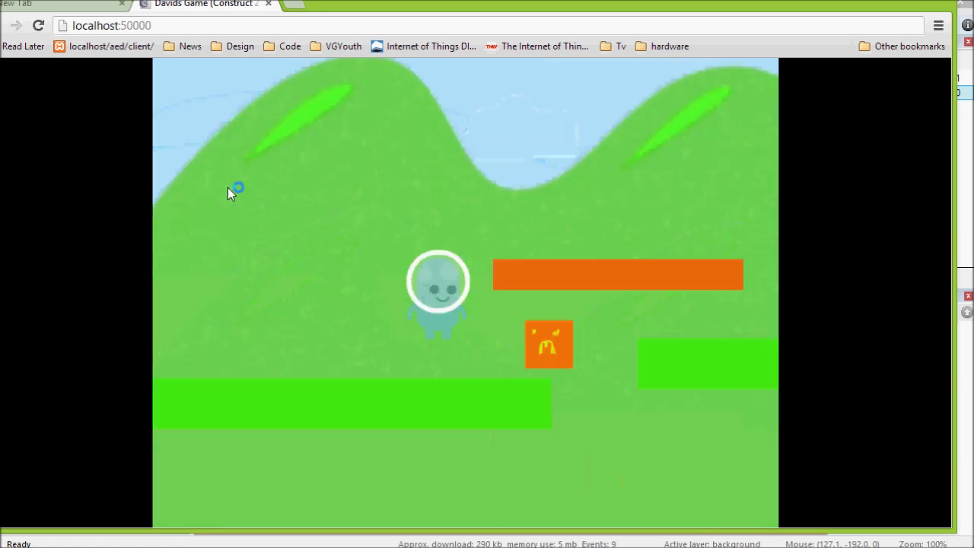
pyautogui.press('Left')
pyautogui.press('Up')
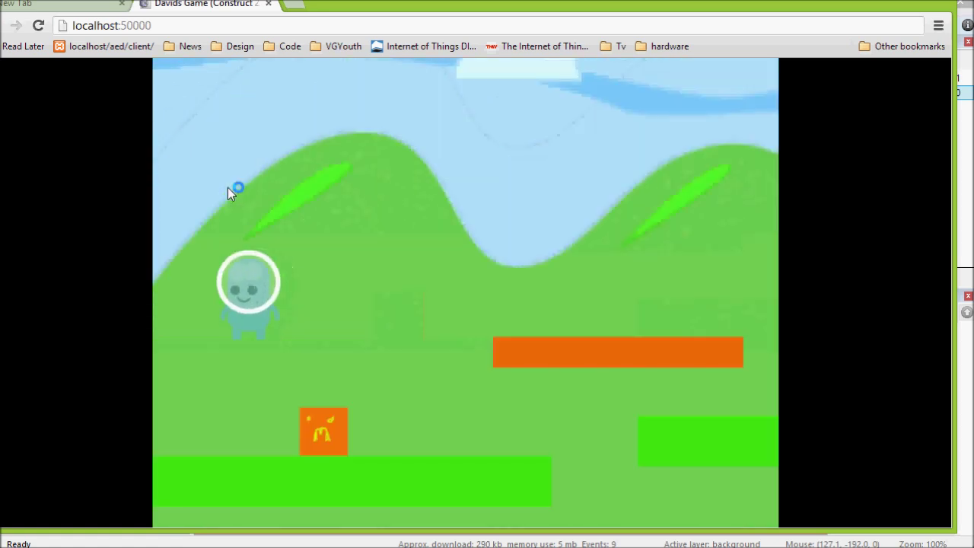
pyautogui.press('Right')
pyautogui.press('Up')
pyautogui.press('Left')
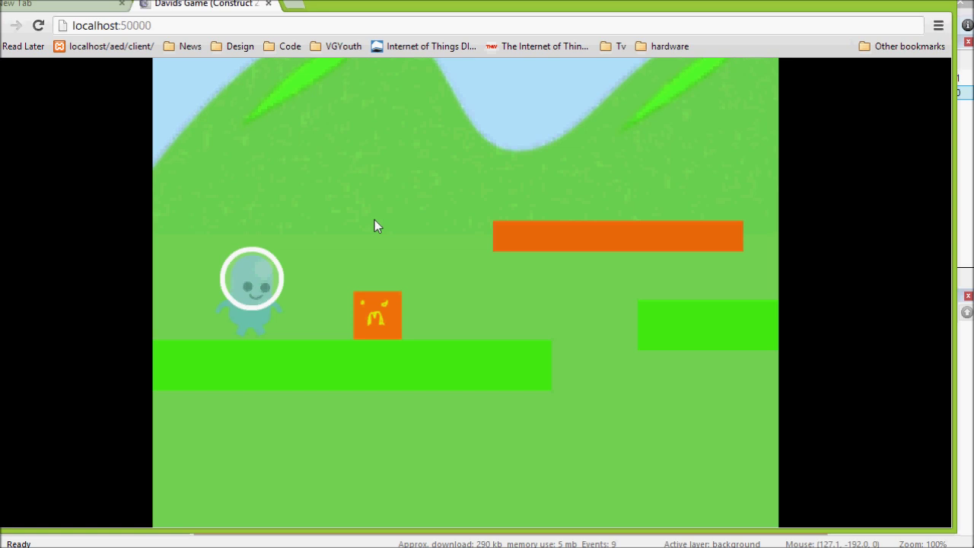
pyautogui.press('Up')
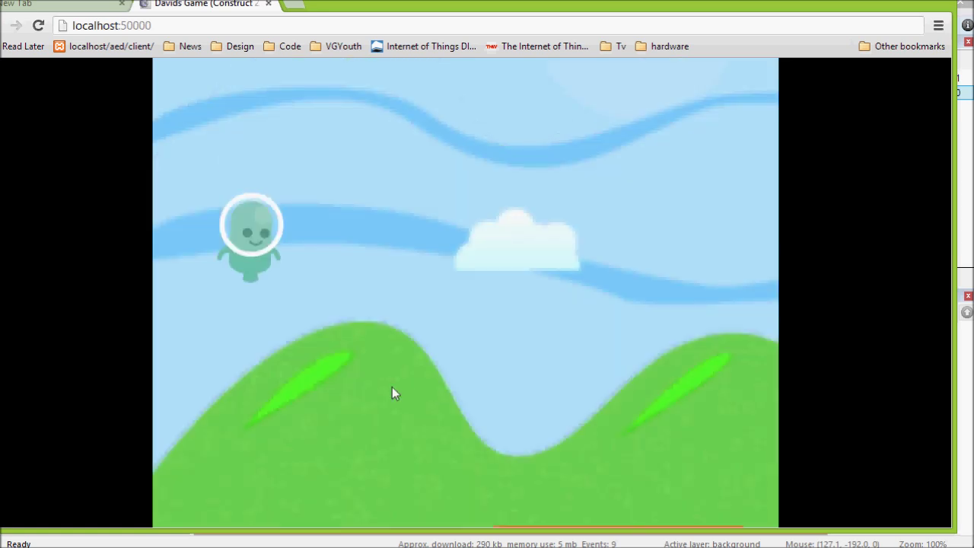
pyautogui.press('Up')
pyautogui.hotkey('alt', 'Tab')
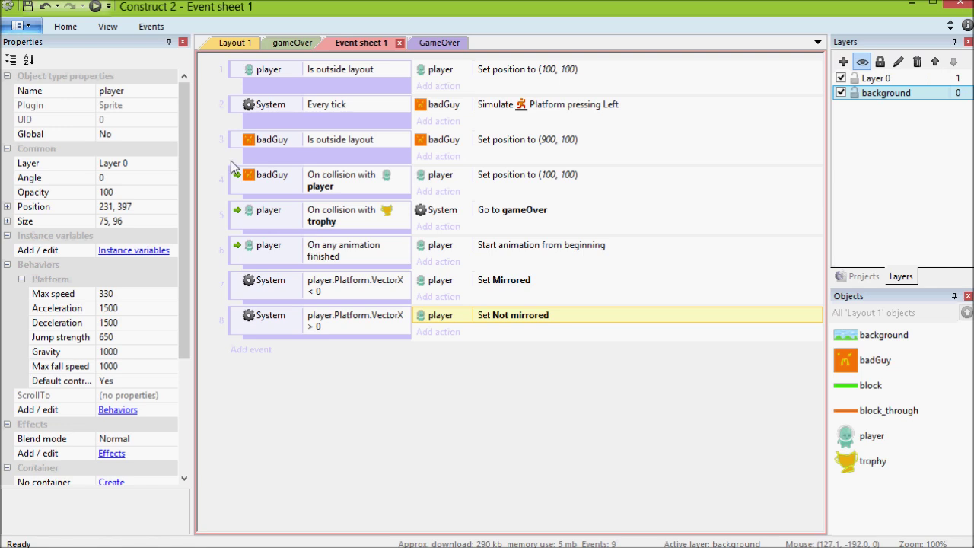
# In Layout 1, check the badGuy enemies' Platform Max speed 330, then select block_through
pyautogui.click(233, 42)
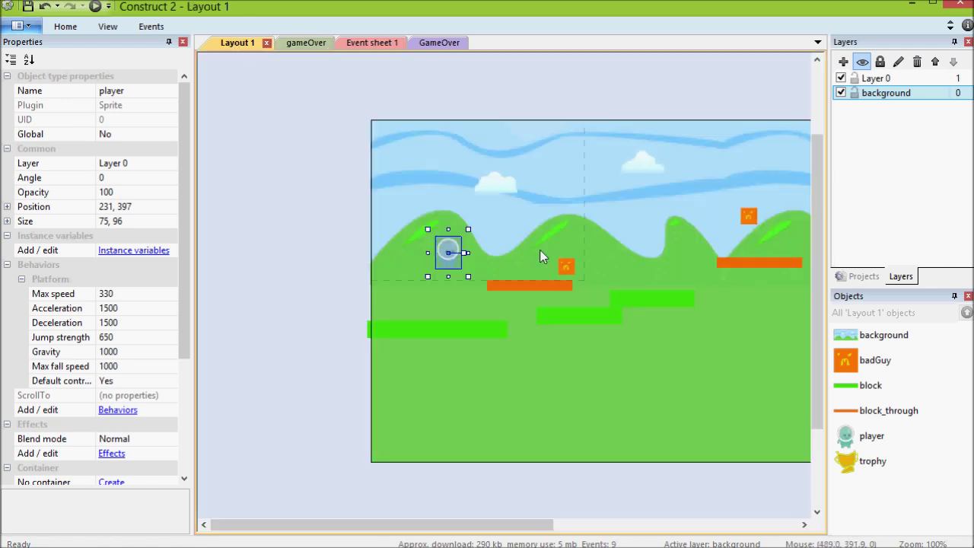
pyautogui.click(565, 266)
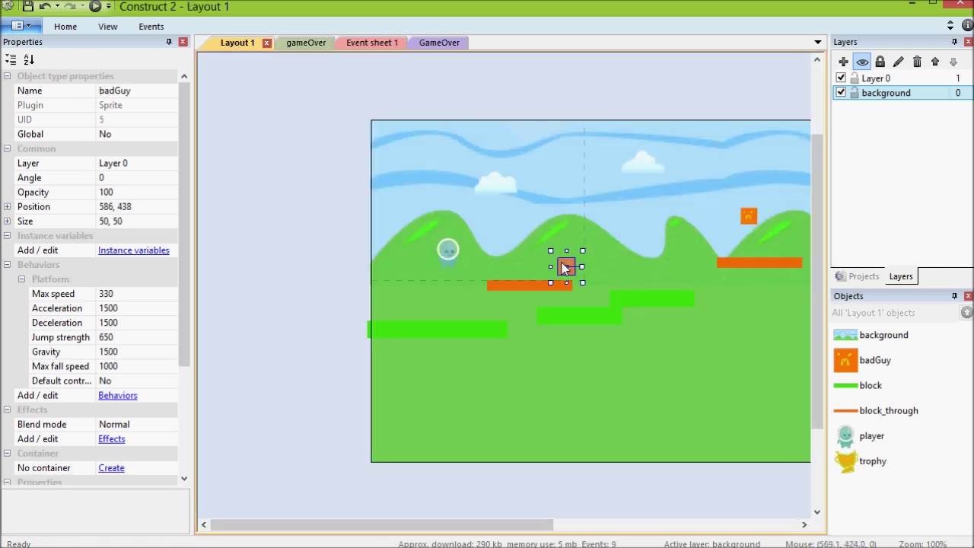
pyautogui.click(566, 266)
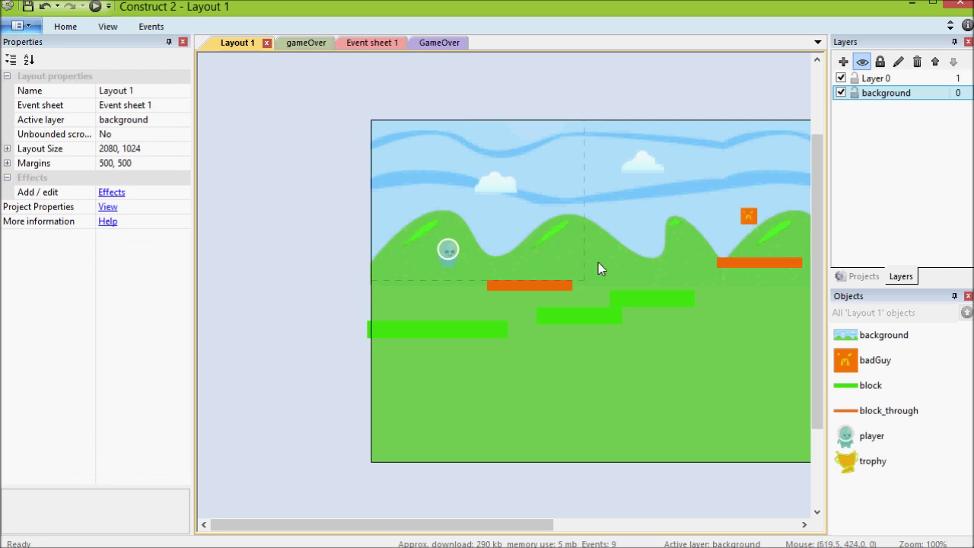
pyautogui.click(752, 216)
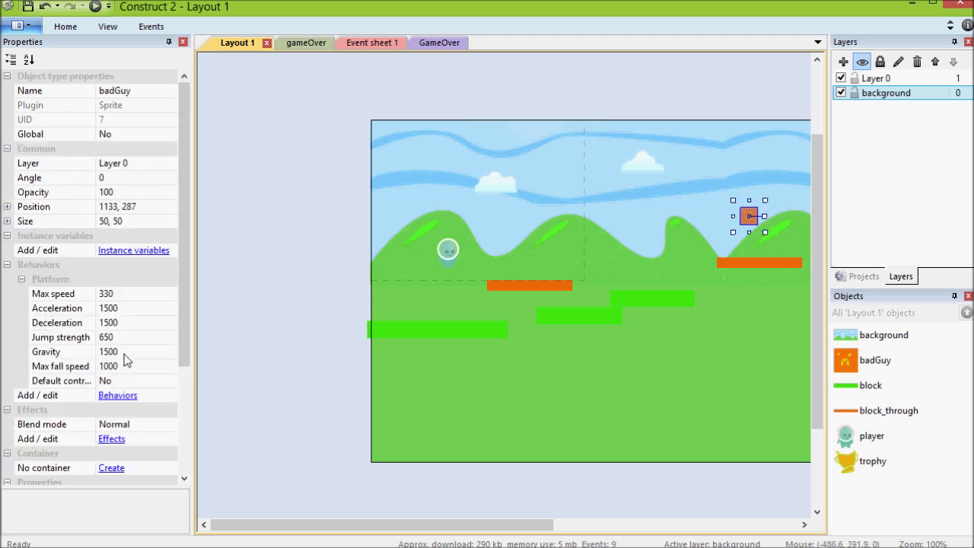
pyautogui.click(127, 297)
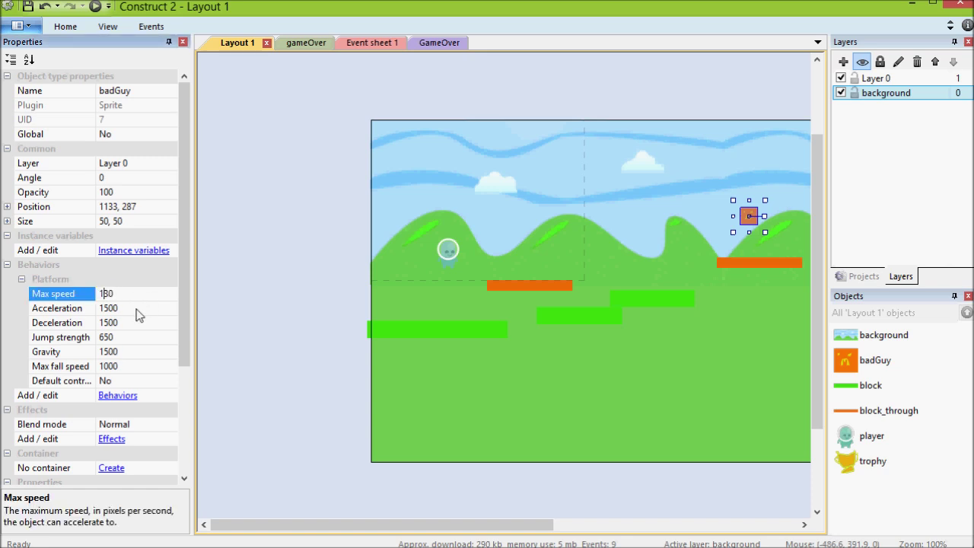
pyautogui.click(306, 304)
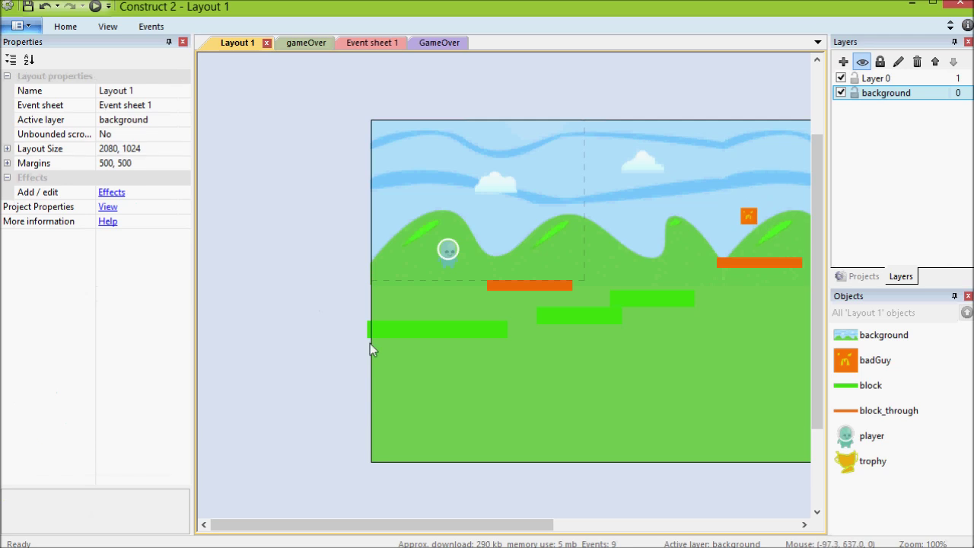
pyautogui.click(548, 288)
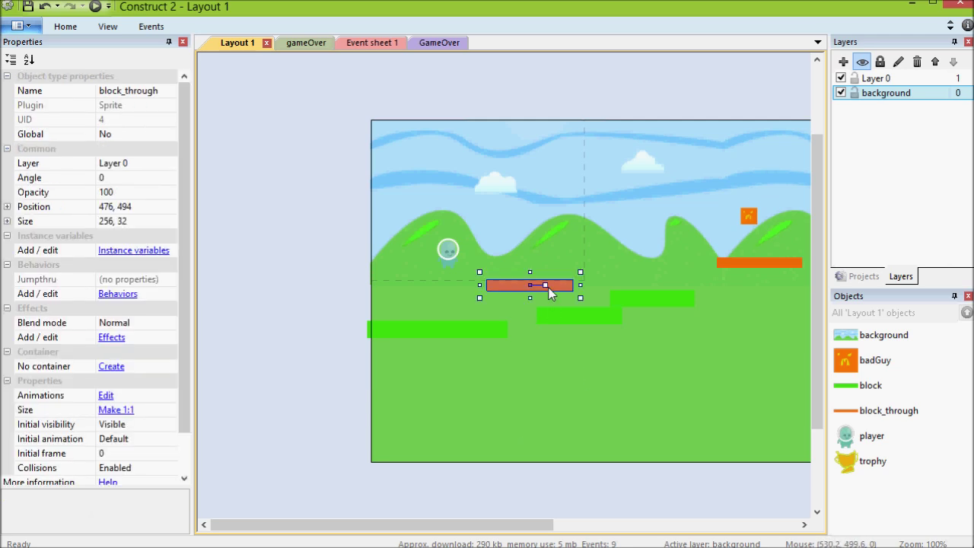
# Load cloud_1.png from Lesson2\decoration as the block_through platform's image
pyautogui.doubleClick(500, 284)
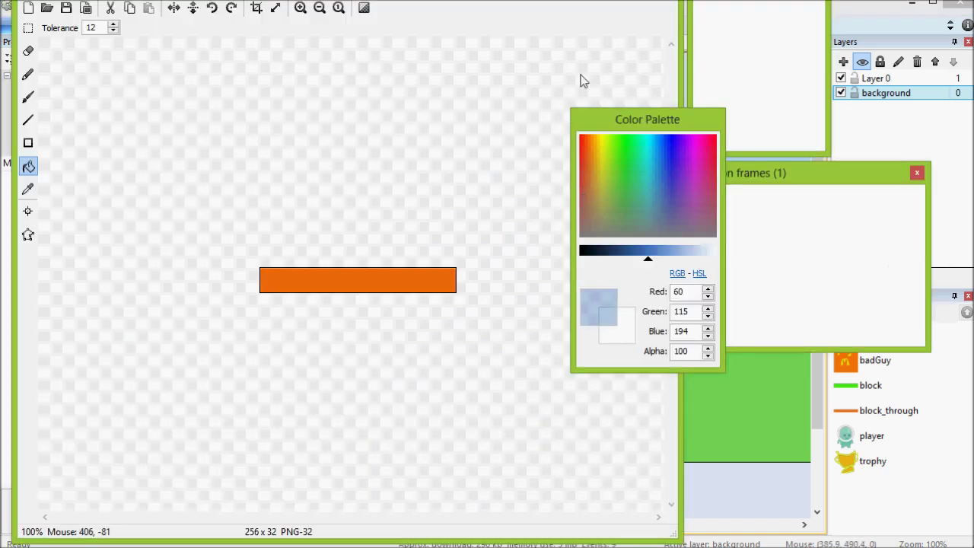
pyautogui.click(46, 8)
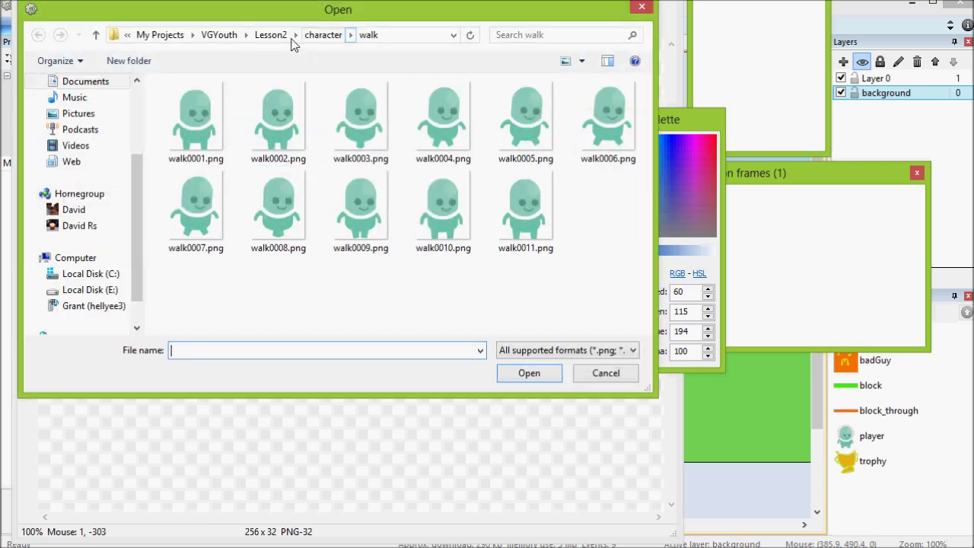
pyautogui.click(273, 35)
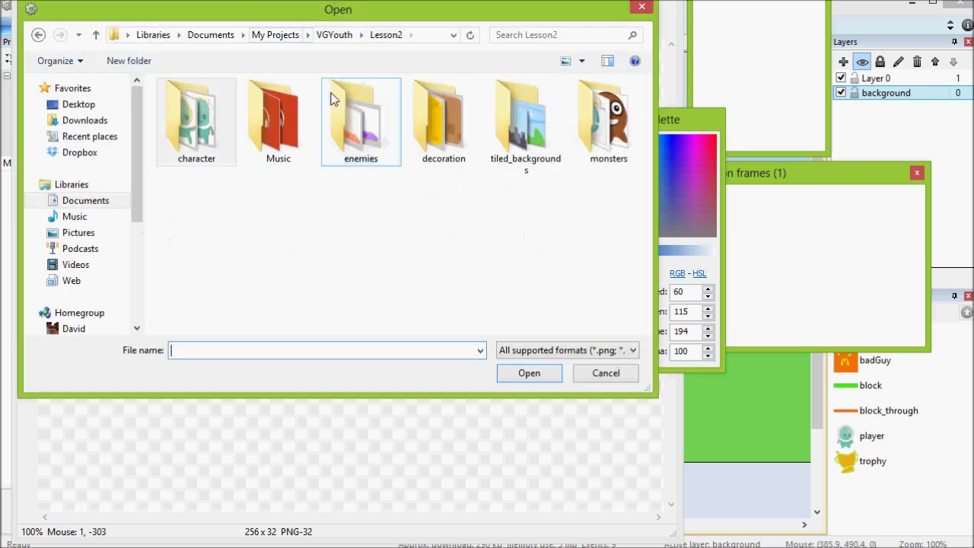
pyautogui.doubleClick(429, 112)
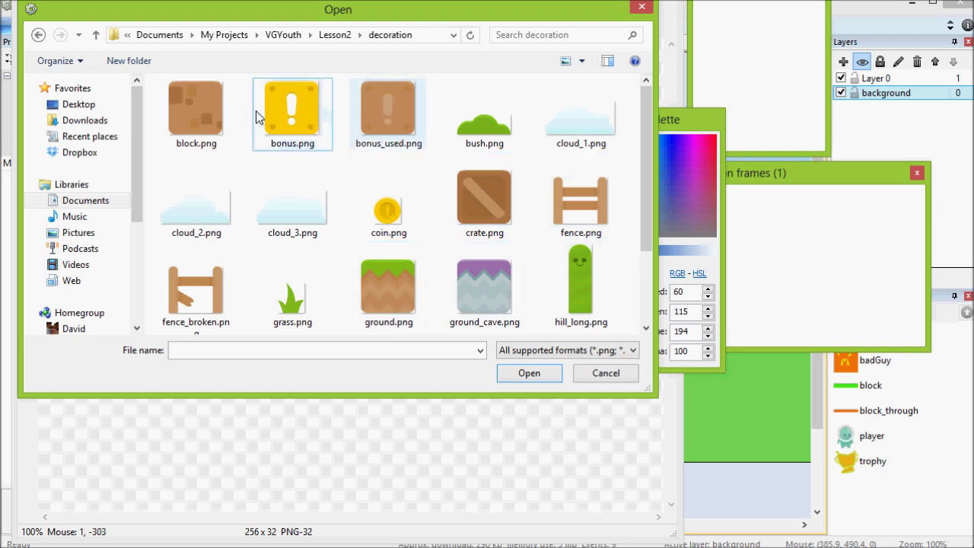
pyautogui.doubleClick(555, 120)
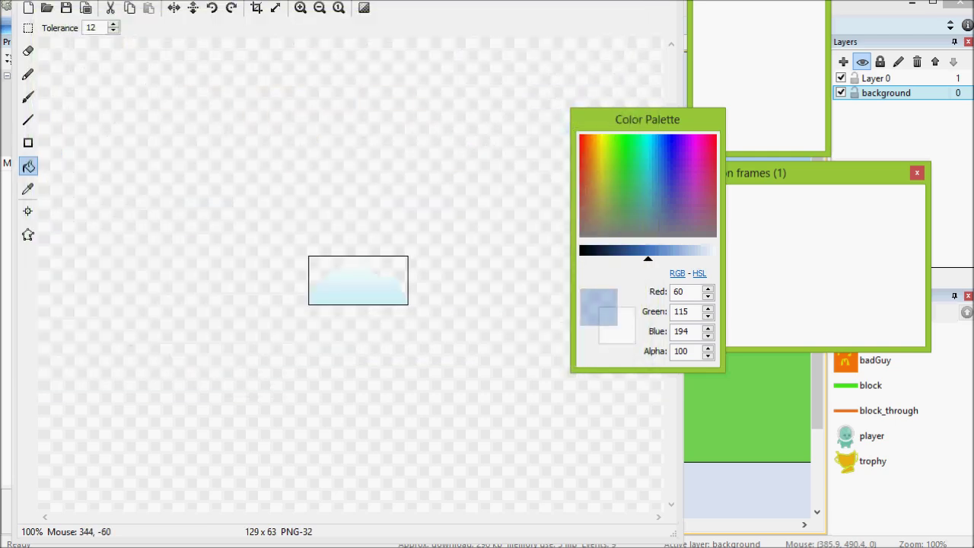
pyautogui.press('Escape')
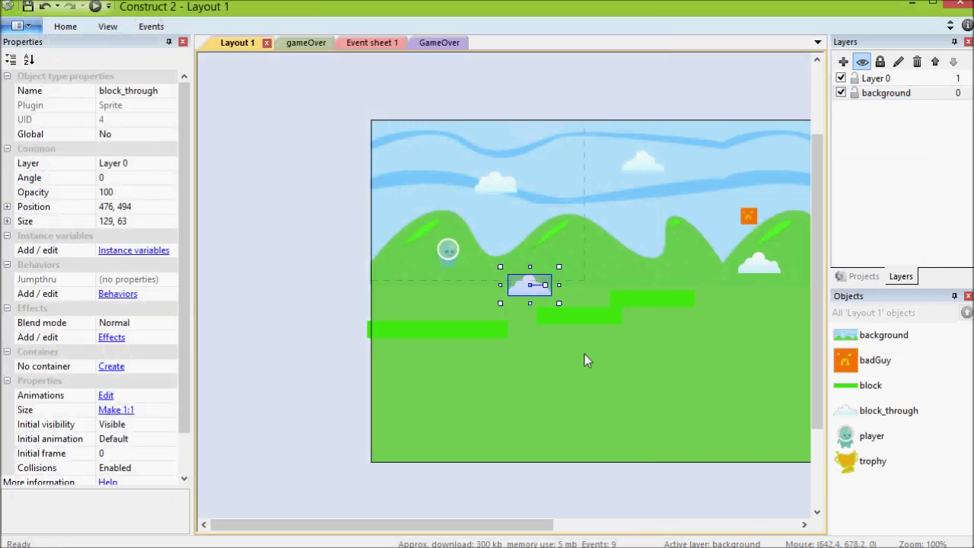
pyautogui.click(455, 334)
# Fill the green block image with pink (246, 8, 102), alpha 255, and preview the level
pyautogui.doubleClick(475, 334)
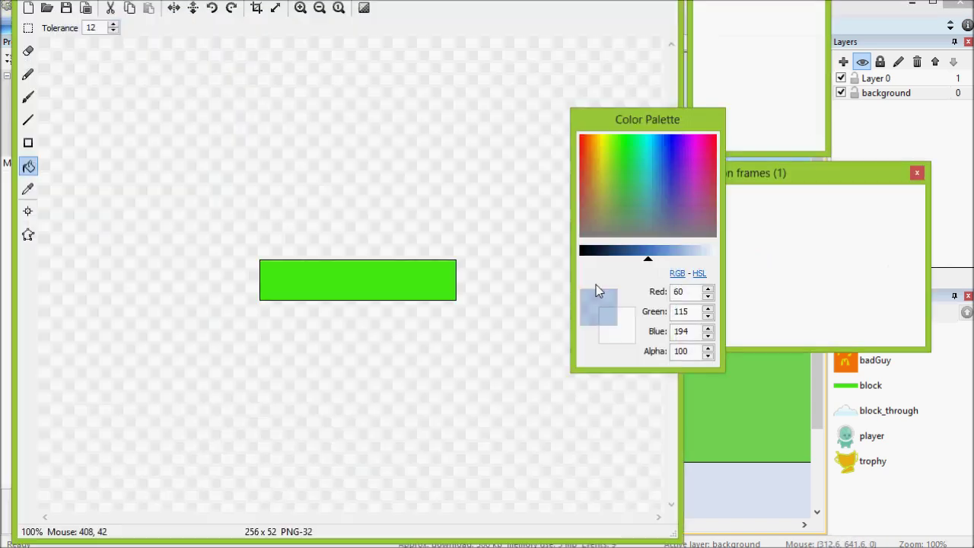
pyautogui.moveTo(665, 196); pyautogui.dragTo(672, 138)
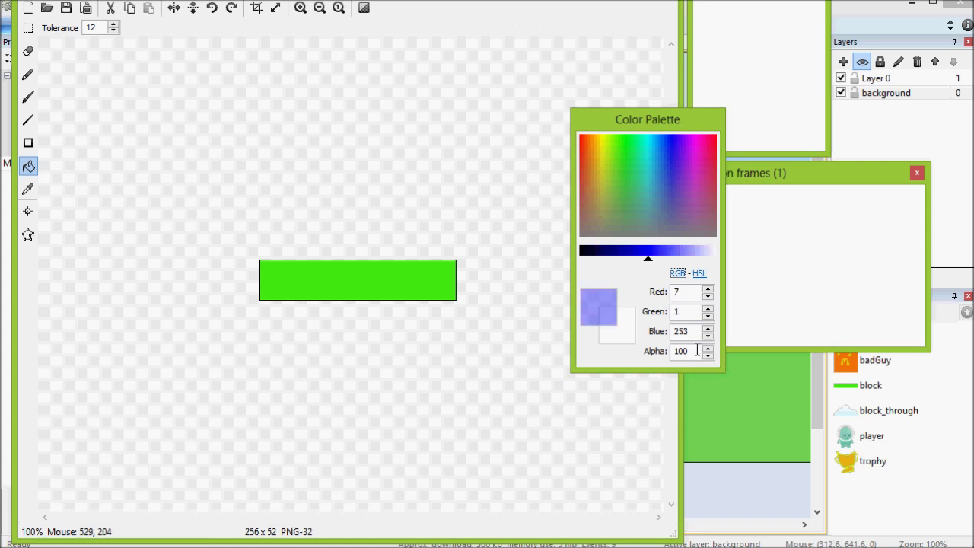
pyautogui.moveTo(696, 350); pyautogui.dragTo(662, 350)
pyautogui.write('255')
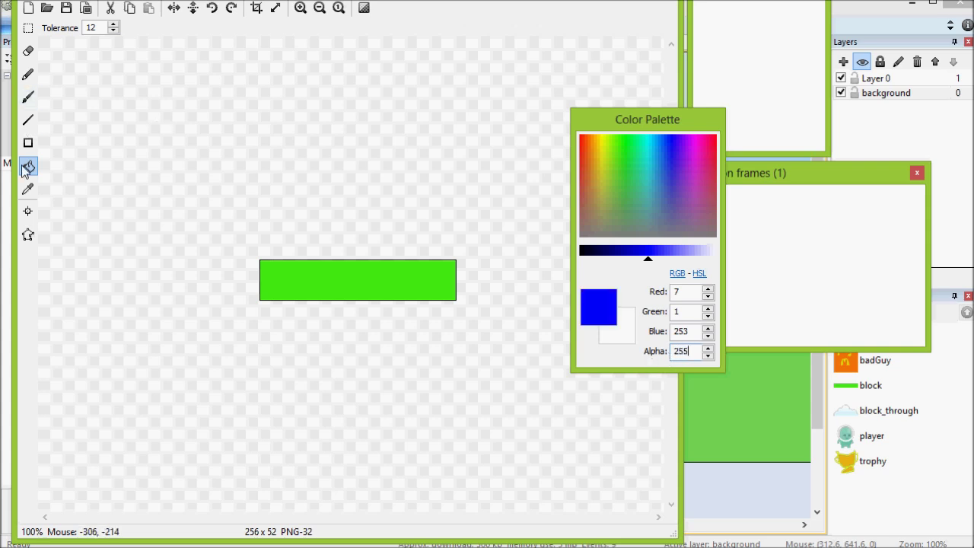
pyautogui.moveTo(679, 185); pyautogui.dragTo(737, 119)
pyautogui.click(427, 271)
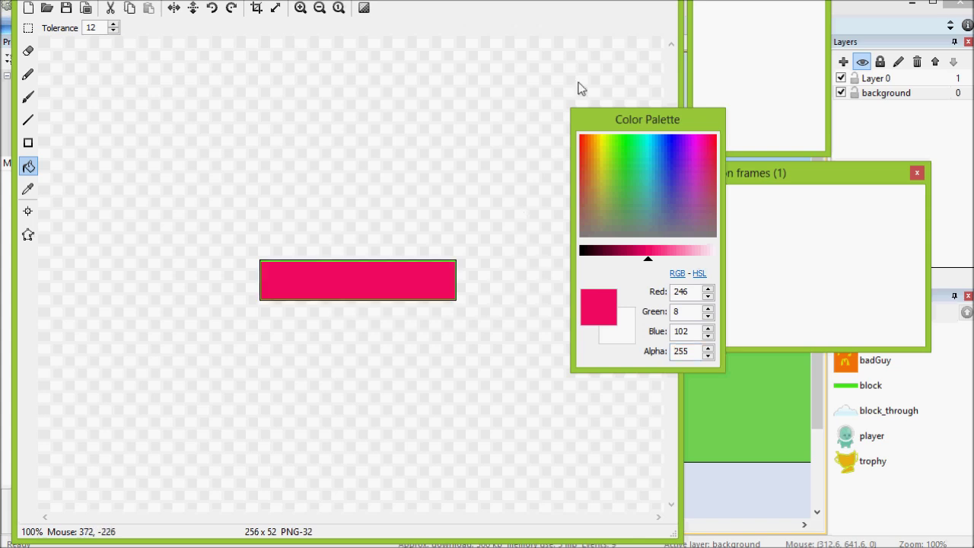
pyautogui.click(667, 6)
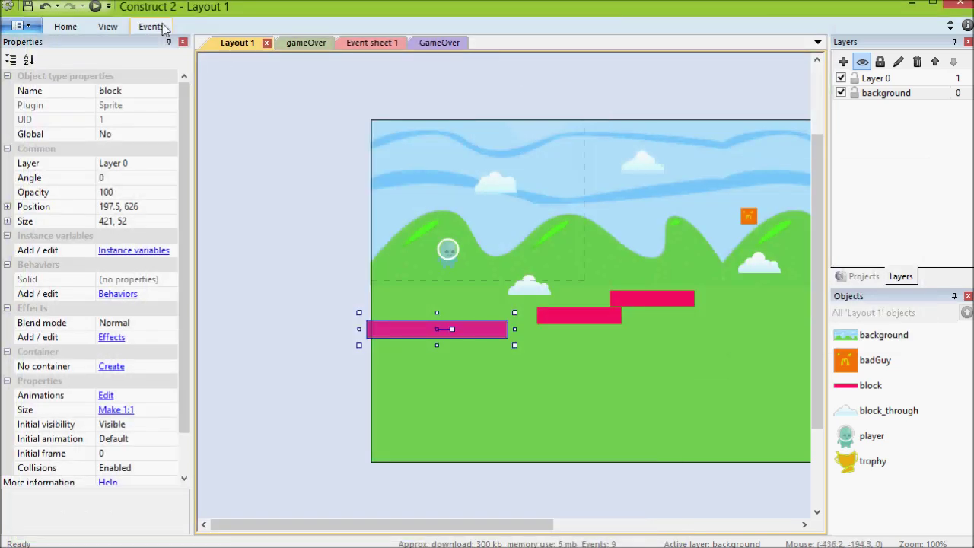
pyautogui.click(95, 7)
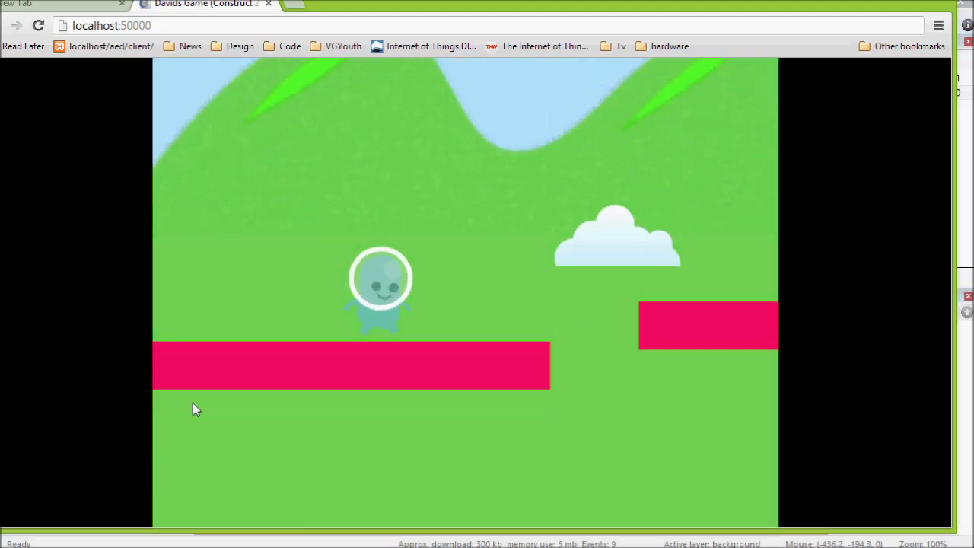
pyautogui.press('Up')
pyautogui.press('Right')
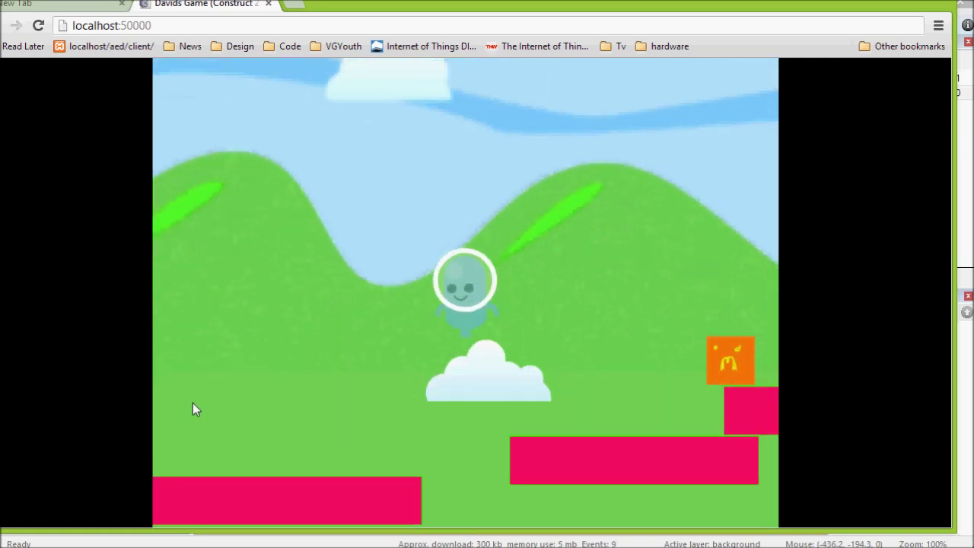
pyautogui.press('Up')
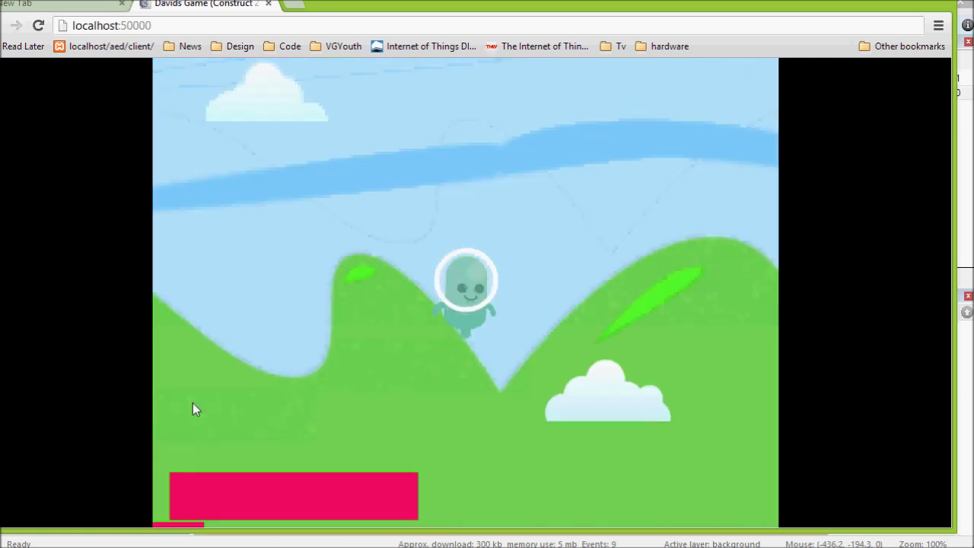
pyautogui.press('Up')
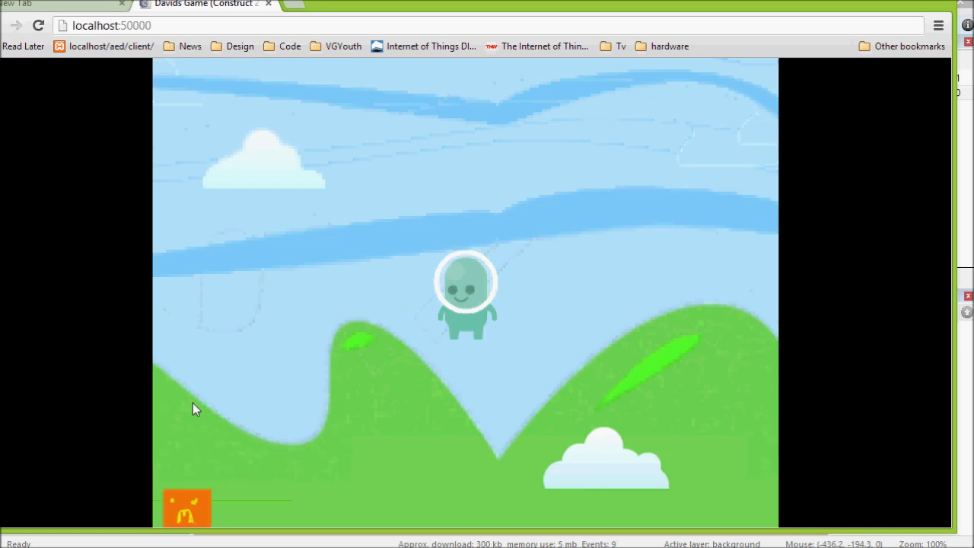
pyautogui.press('Up')
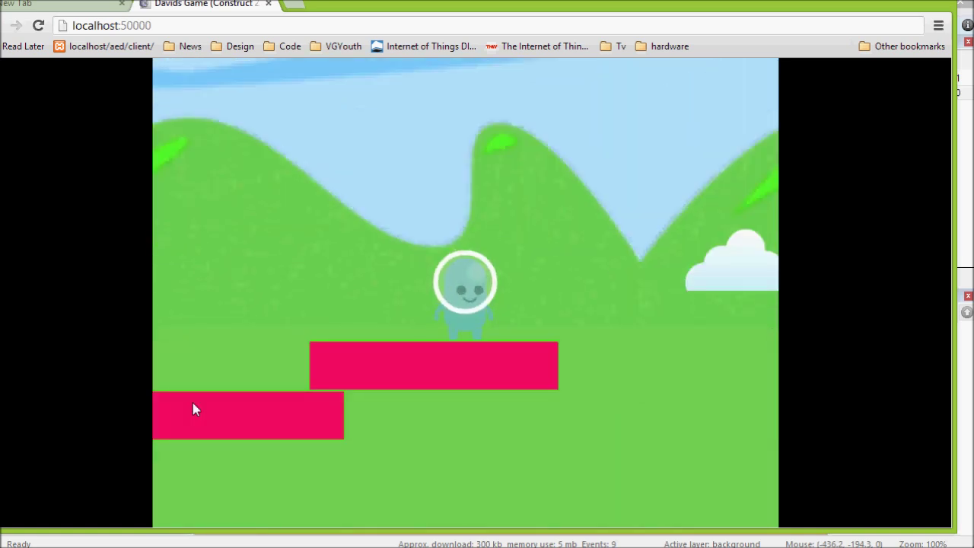
pyautogui.press('Up')
pyautogui.hotkey('alt', 'Tab')
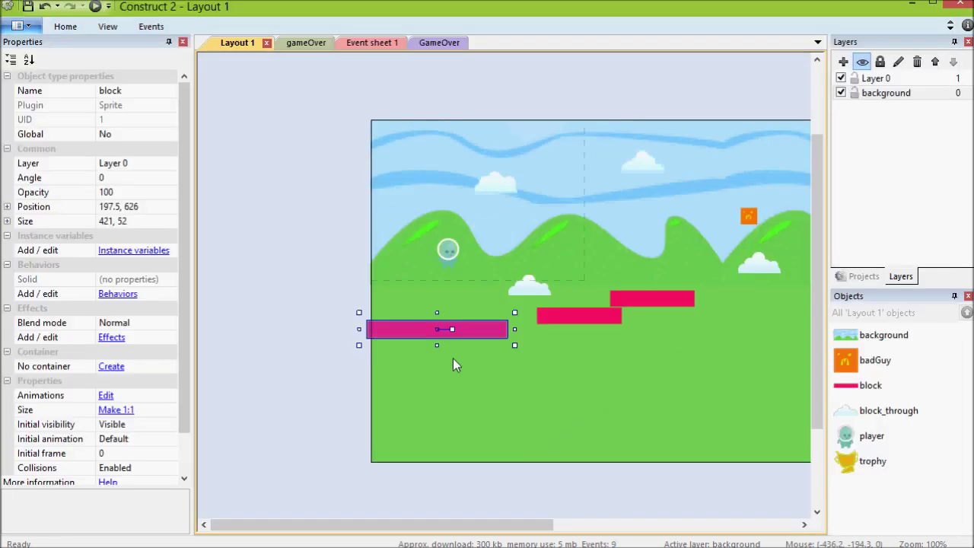
# Try Guess polygon shape, then set the player's collision polygon to its bounding box
pyautogui.click(444, 251)
pyautogui.doubleClick(446, 252)
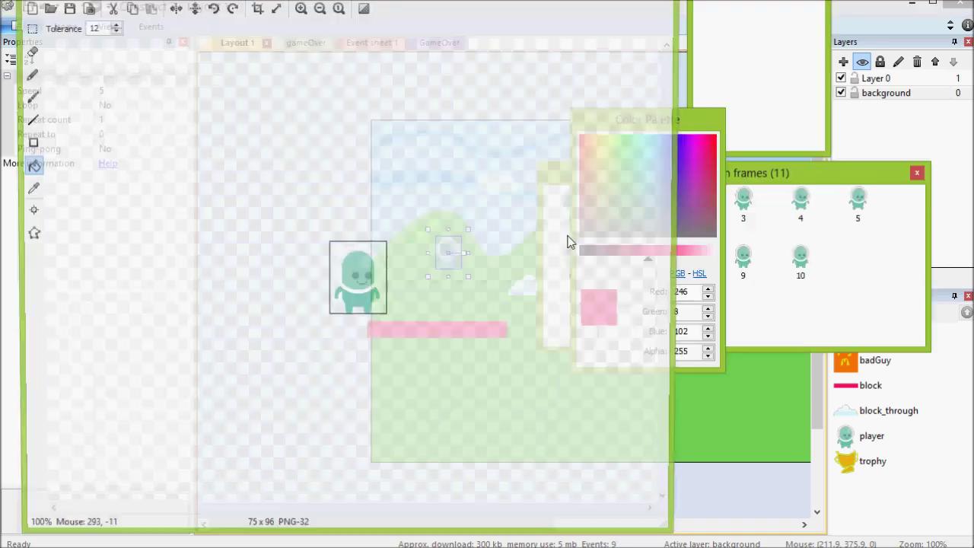
pyautogui.click(28, 236)
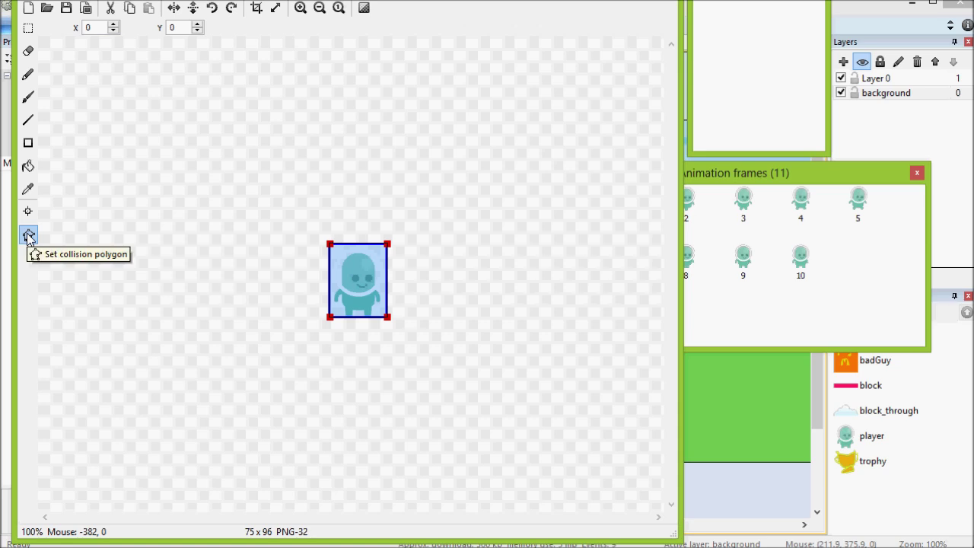
pyautogui.rightClick(357, 267)
pyautogui.click(432, 372)
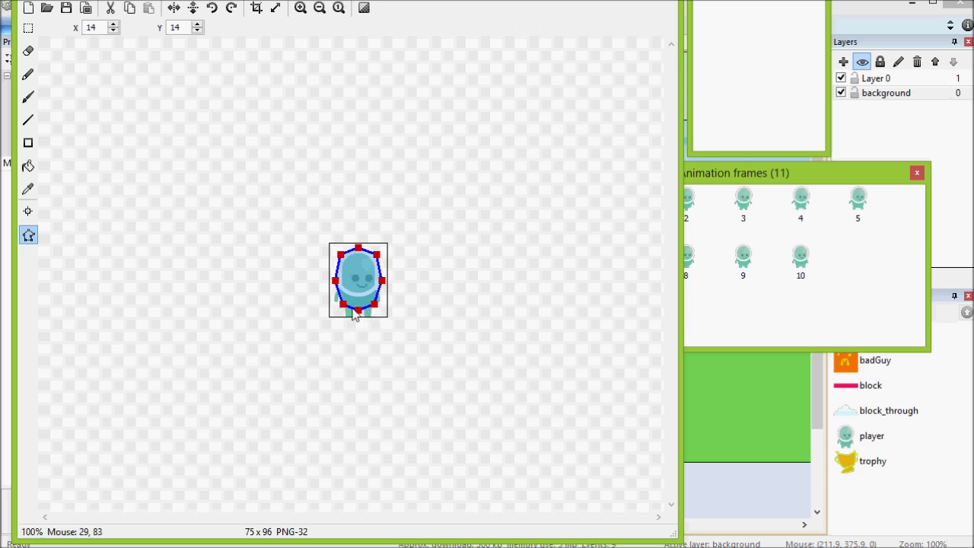
pyautogui.rightClick(374, 276)
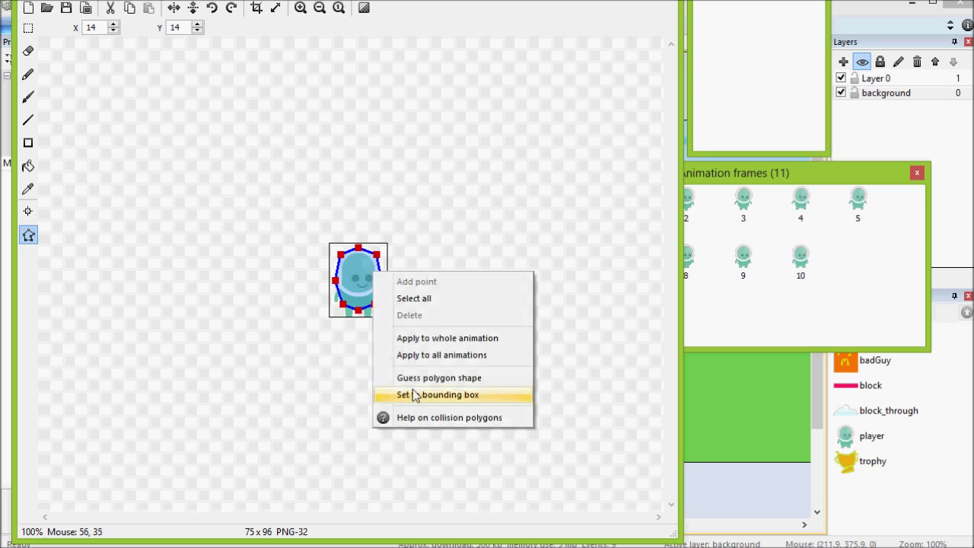
pyautogui.click(414, 393)
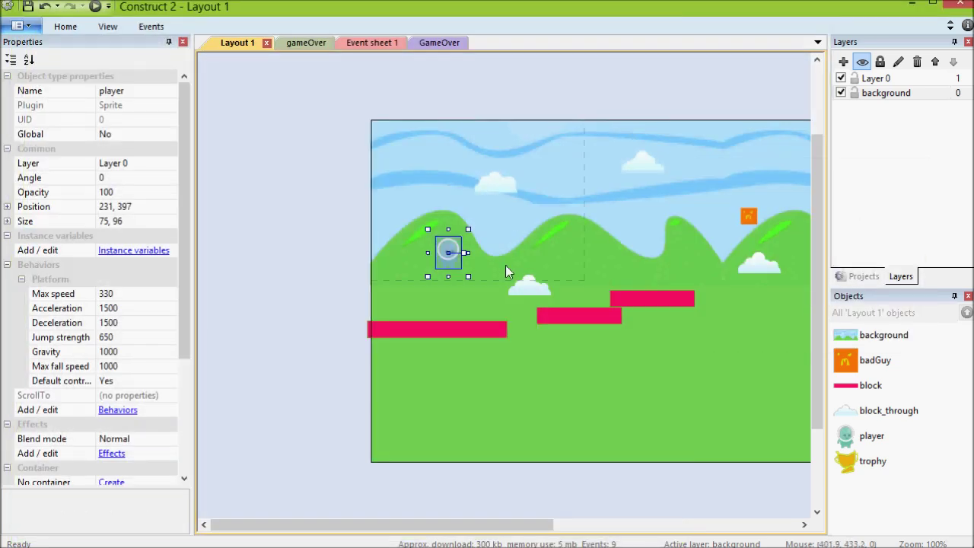
# Reset the cloud's collision polygon to a box, lower its top points to the base, preview
pyautogui.click(522, 285)
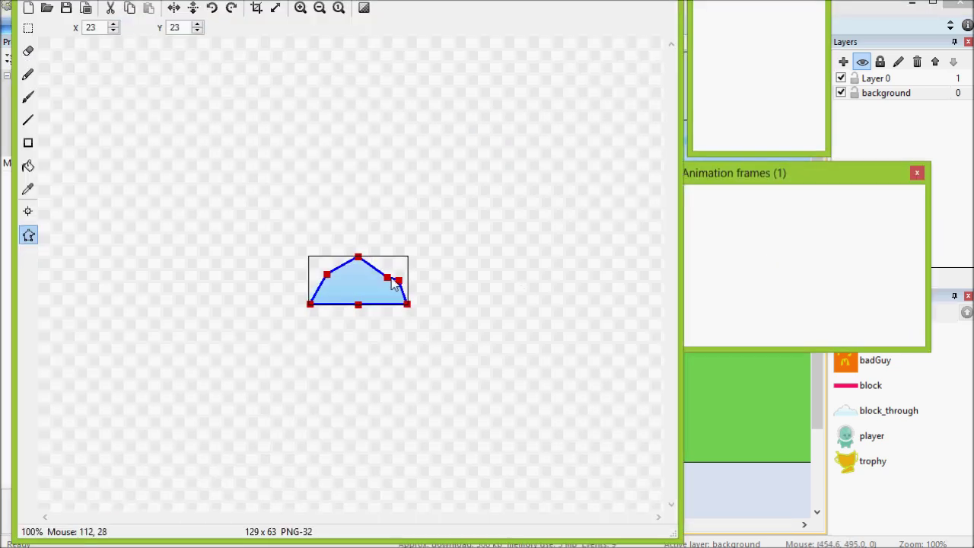
pyautogui.rightClick(343, 273)
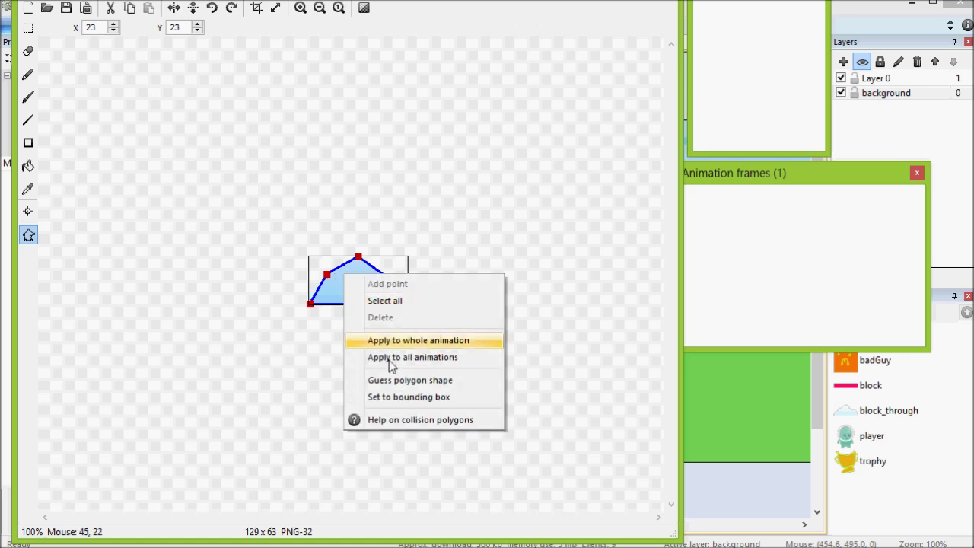
pyautogui.click(395, 396)
pyautogui.moveTo(309, 257); pyautogui.dragTo(311, 289)
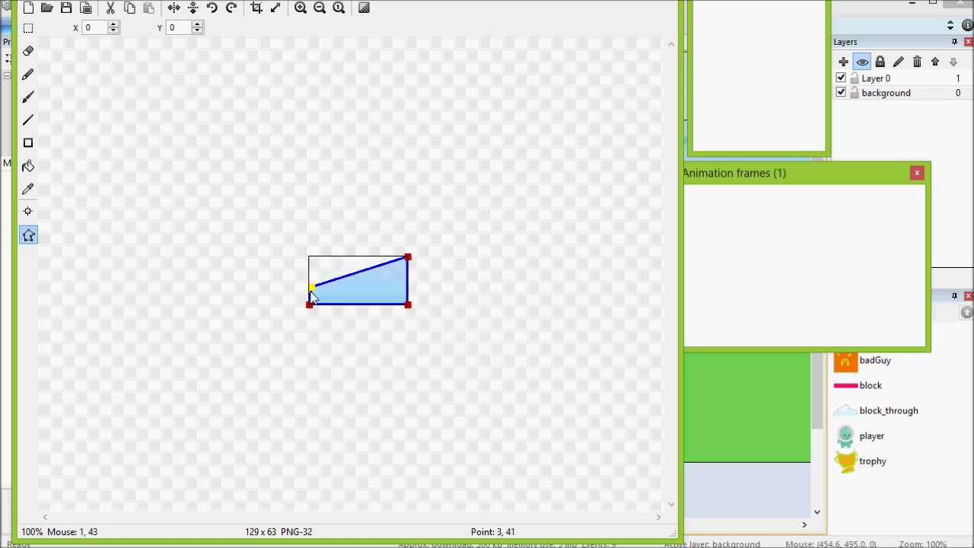
pyautogui.moveTo(407, 256); pyautogui.dragTo(407, 292)
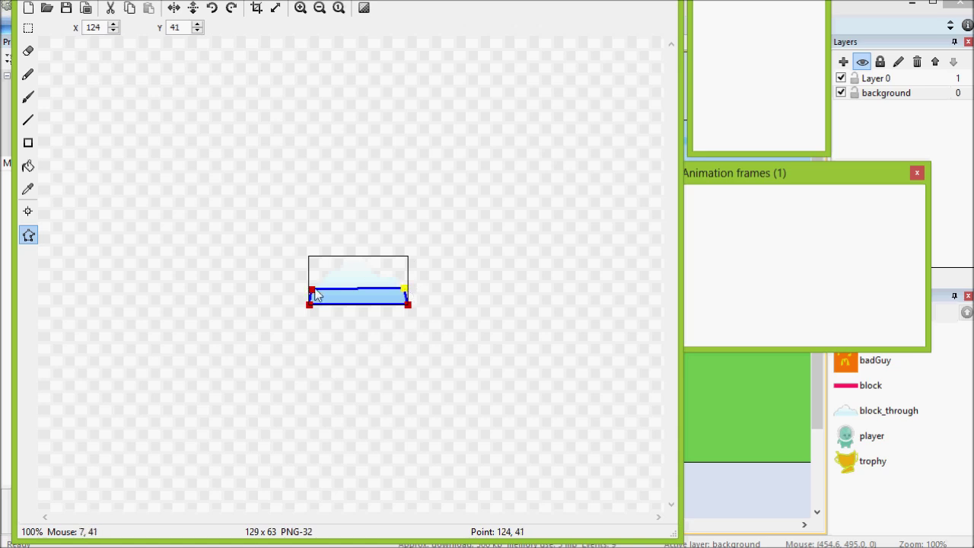
pyautogui.moveTo(312, 289); pyautogui.dragTo(312, 292)
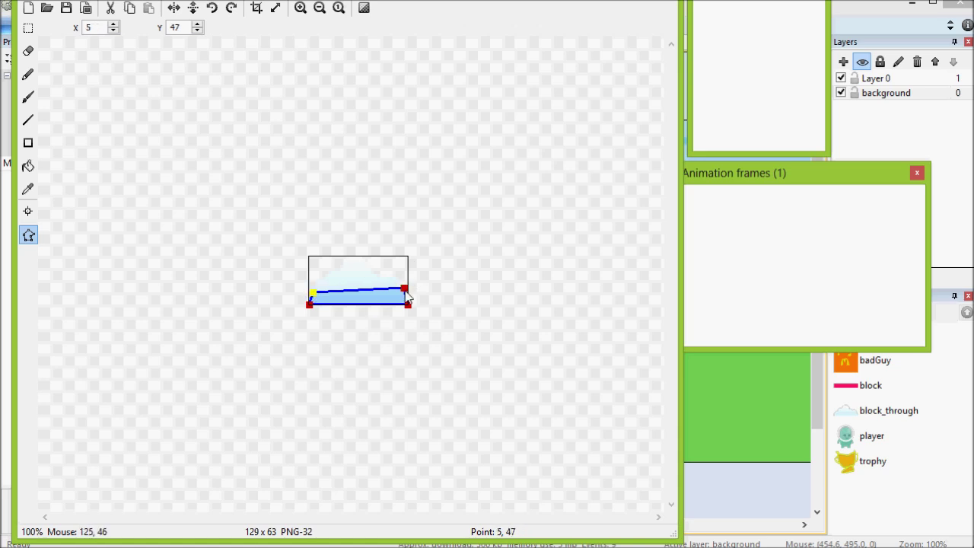
pyautogui.moveTo(404, 288); pyautogui.dragTo(401, 298)
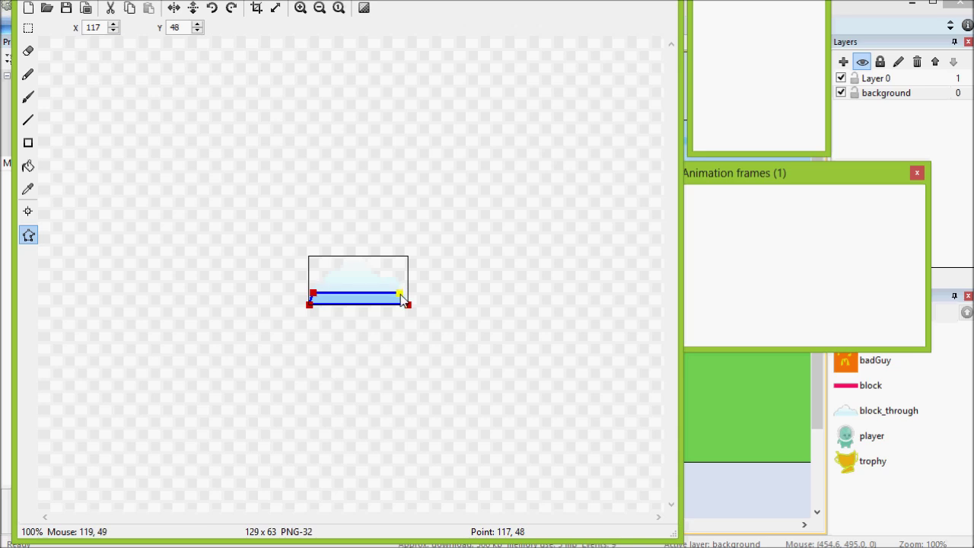
pyautogui.moveTo(314, 296); pyautogui.dragTo(312, 295)
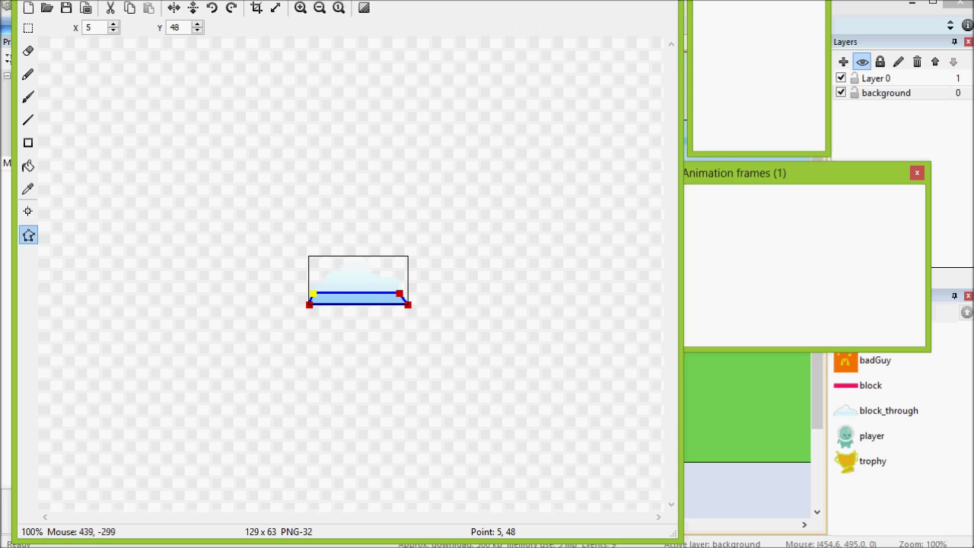
pyautogui.press('Escape')
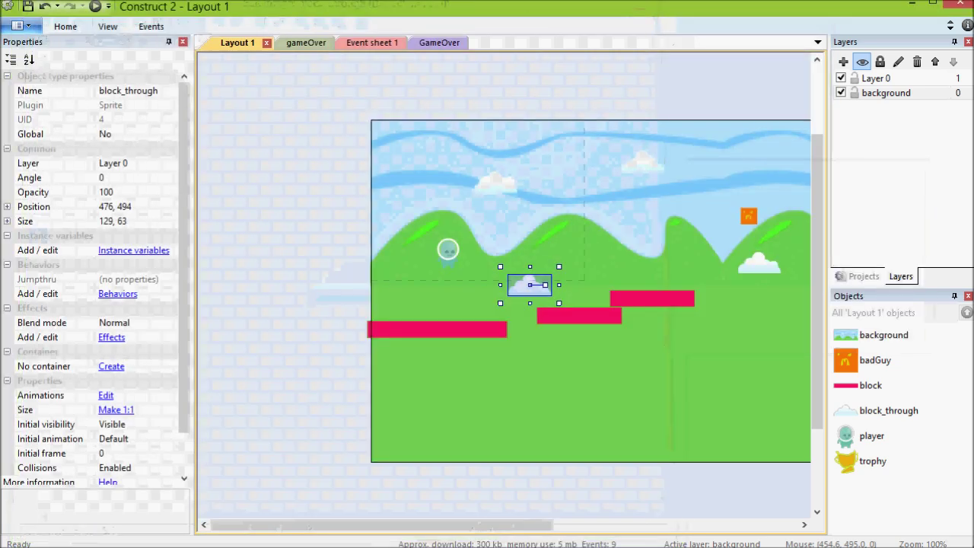
pyautogui.click(95, 6)
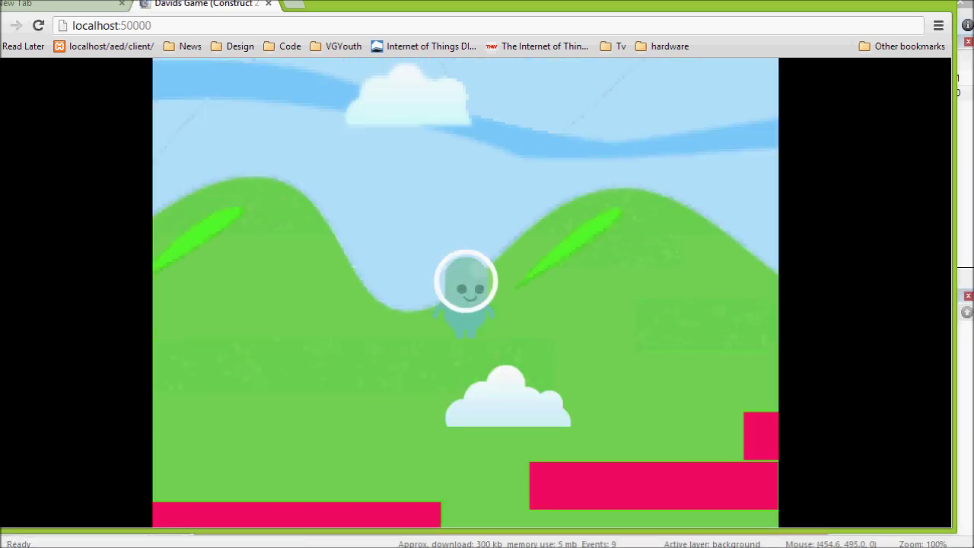
# Run and jump the player right across the platforms to reach the trophy
pyautogui.press('Right')
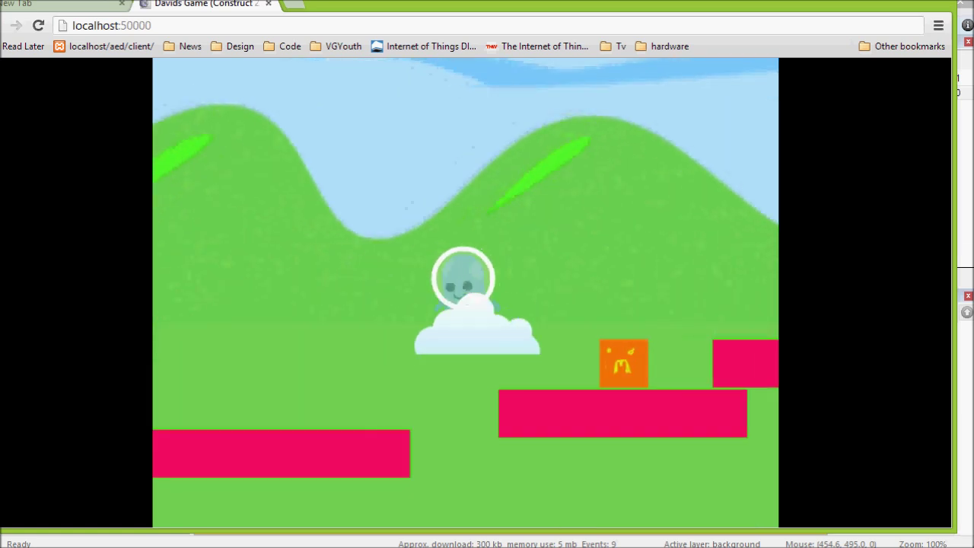
pyautogui.press('Up')
pyautogui.press('Up')
pyautogui.press('Right')
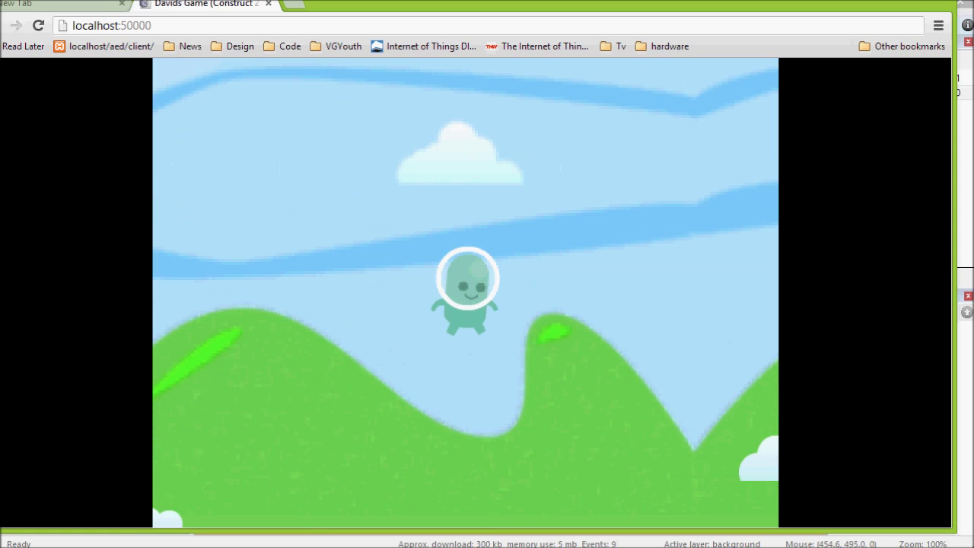
pyautogui.press('Up')
pyautogui.press('Right')
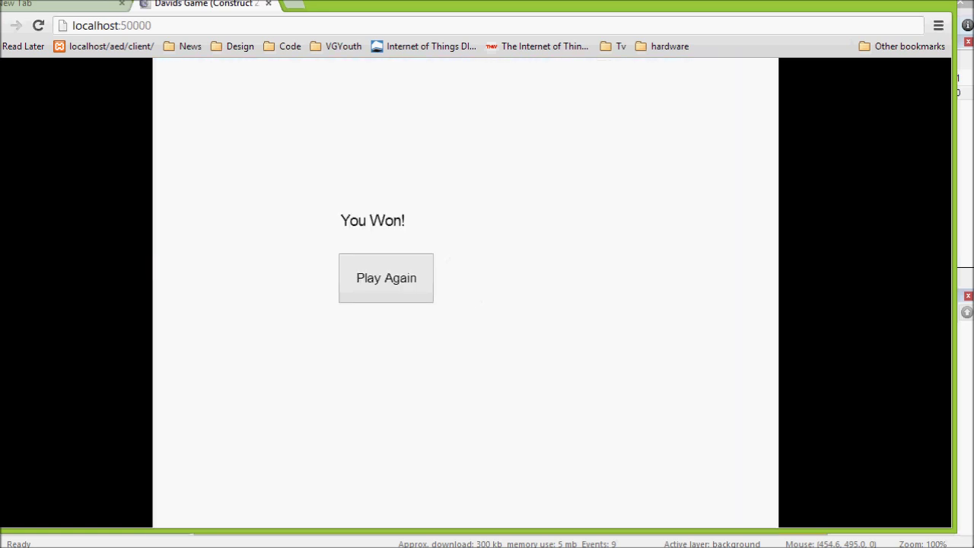
# Close the browser preview and return via the gameOver tab to Event sheet 1
pyautogui.click(892, 2)
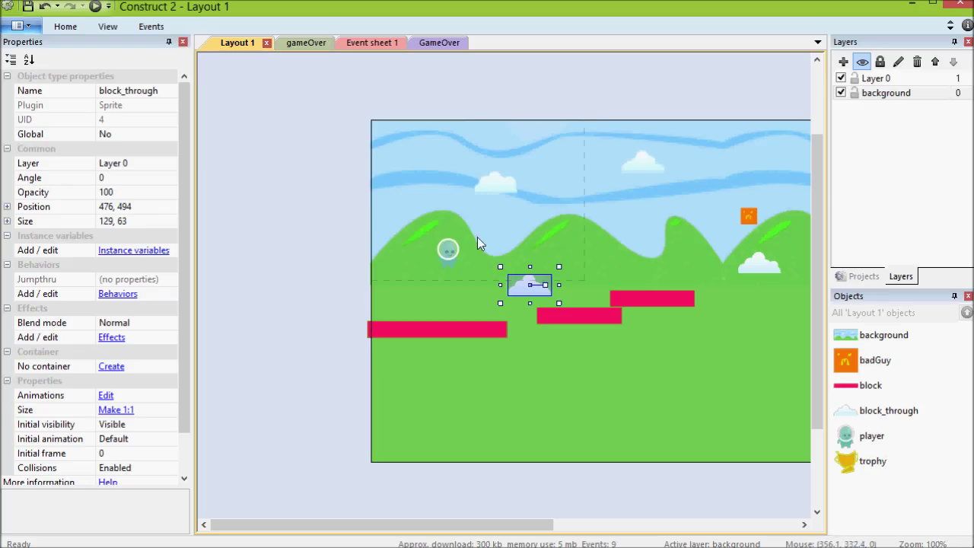
pyautogui.click(307, 43)
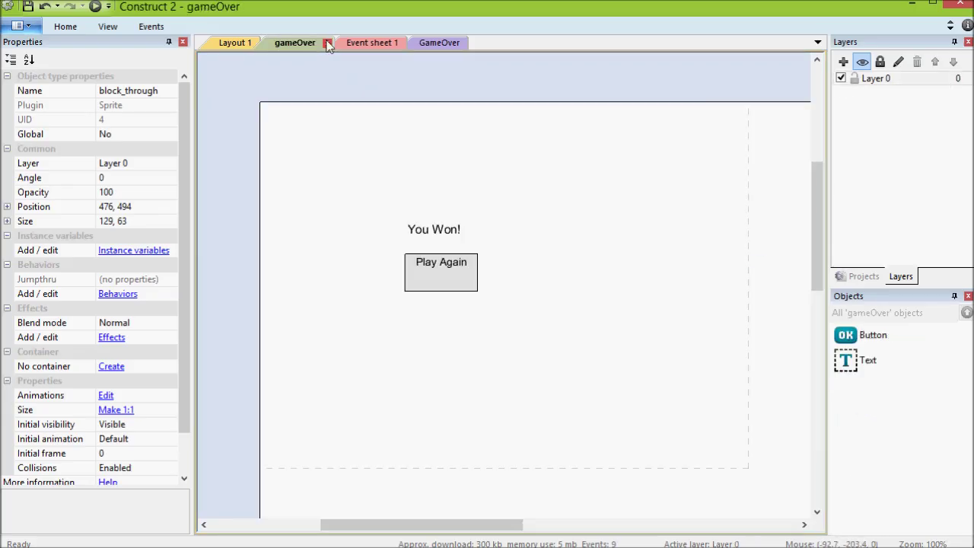
pyautogui.click(351, 43)
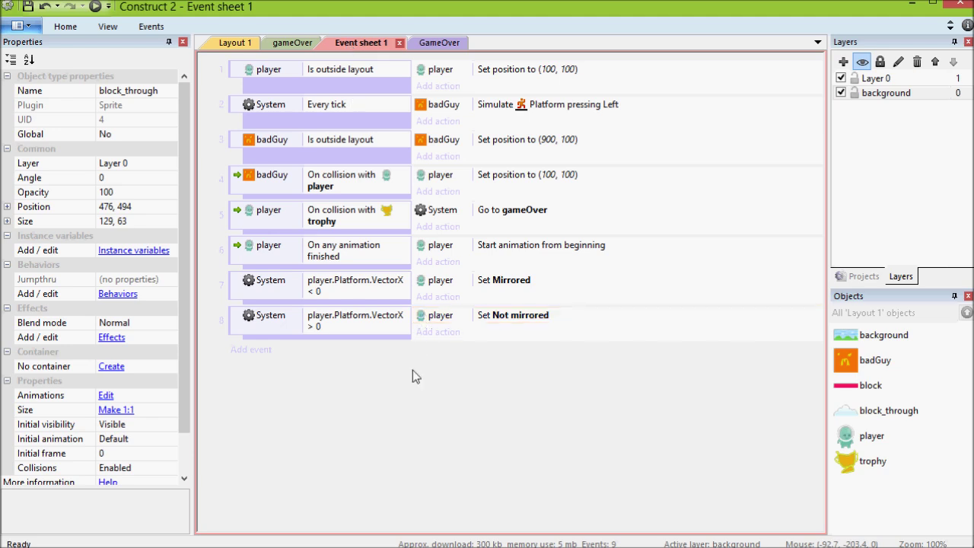
# Review the trophy-collision event's Go to gameOver action and find the gameOver layout in the project tree
pyautogui.click(379, 224)
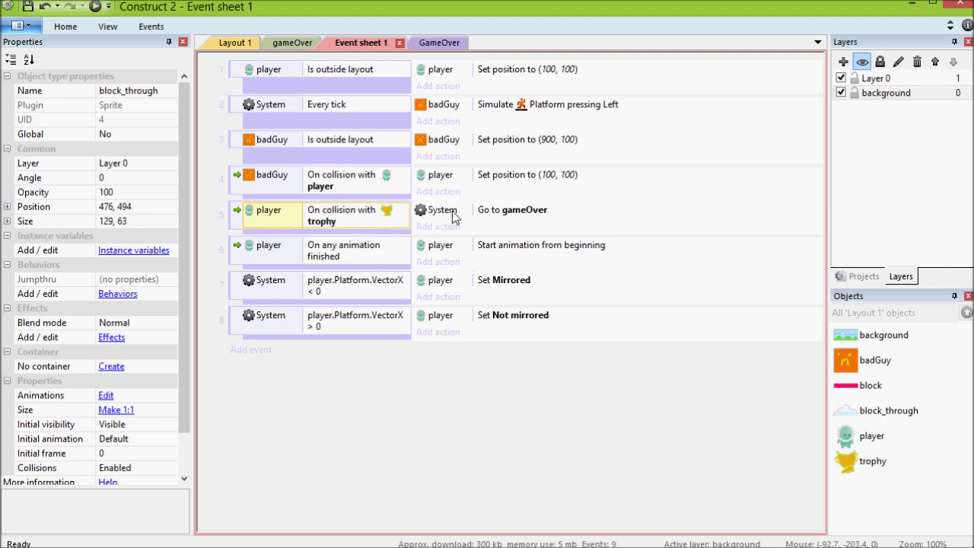
pyautogui.click(492, 217)
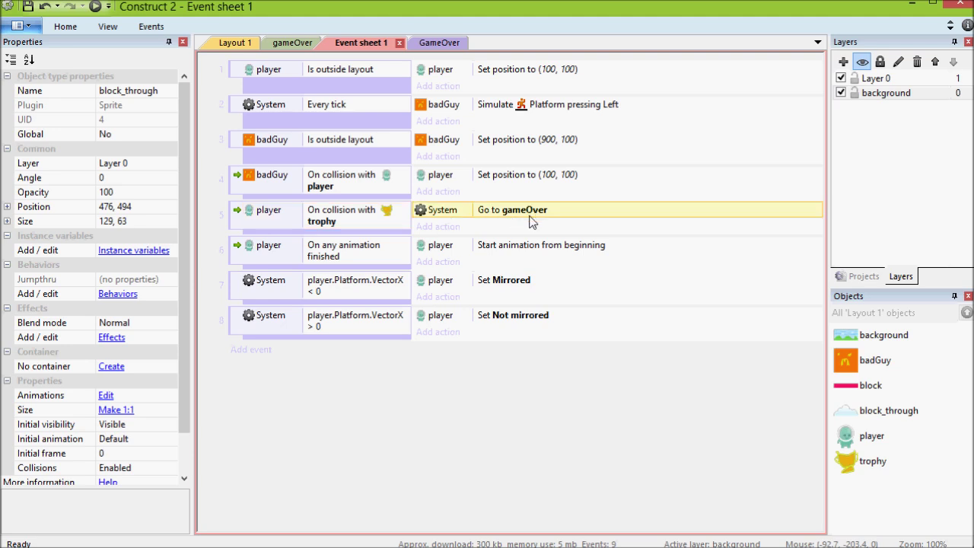
pyautogui.click(853, 279)
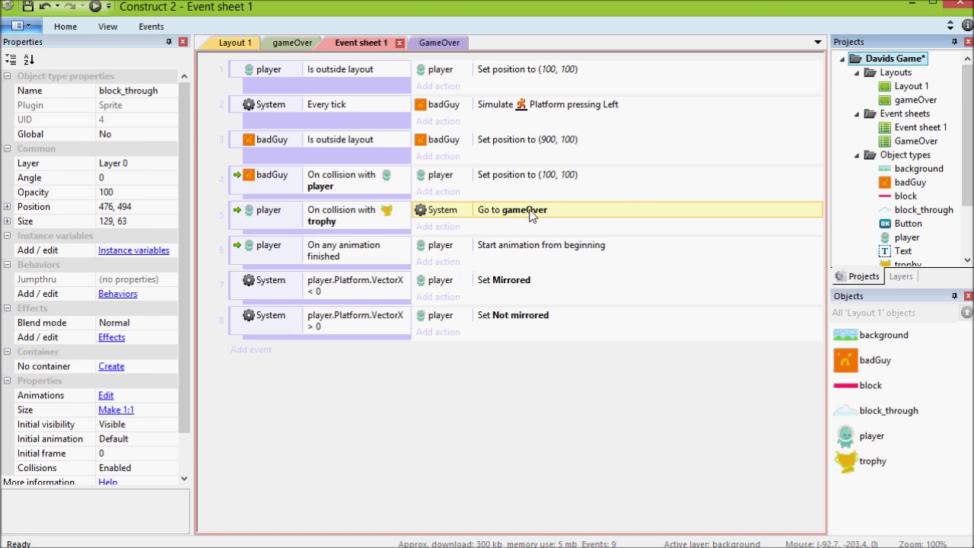
pyautogui.click(918, 100)
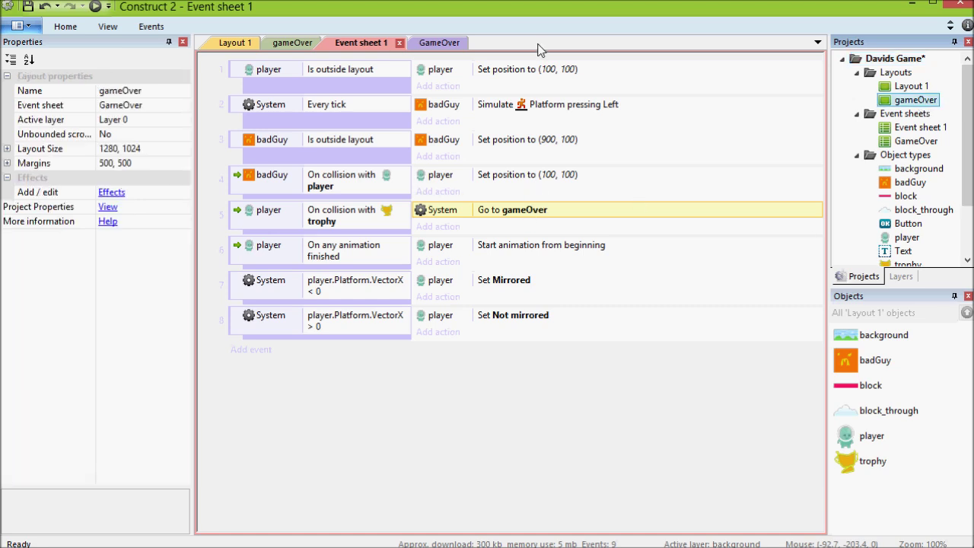
# Inspect the GameOver event sheet and layout, where a Button click returns to Layout 1
pyautogui.click(423, 45)
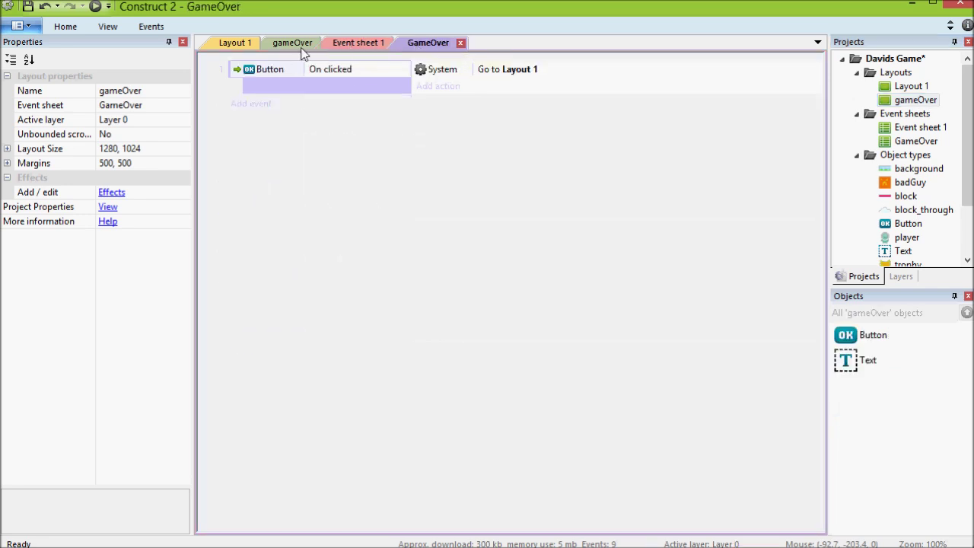
pyautogui.click(301, 46)
pyautogui.click(442, 43)
pyautogui.click(219, 46)
# Scroll across the Layout 1 level and open the orange badGuy enemy sprite
pyautogui.rightClick(471, 352)
pyautogui.click(329, 527)
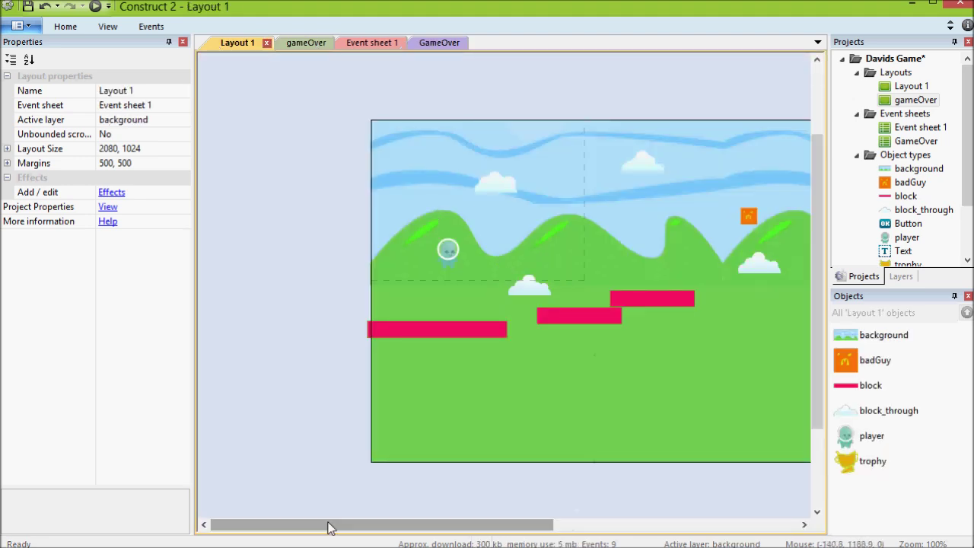
pyautogui.moveTo(329, 528); pyautogui.dragTo(565, 498)
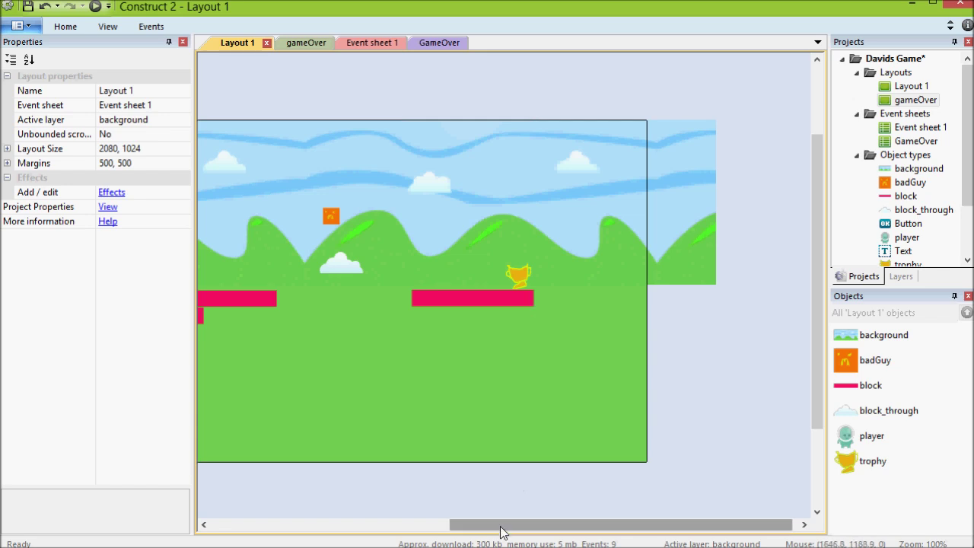
pyautogui.moveTo(500, 525); pyautogui.dragTo(310, 526)
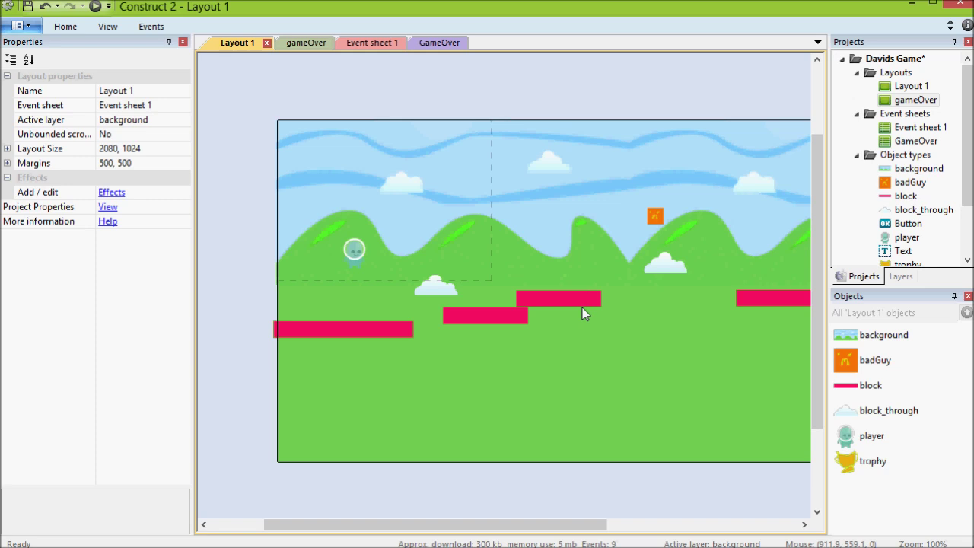
pyautogui.doubleClick(655, 219)
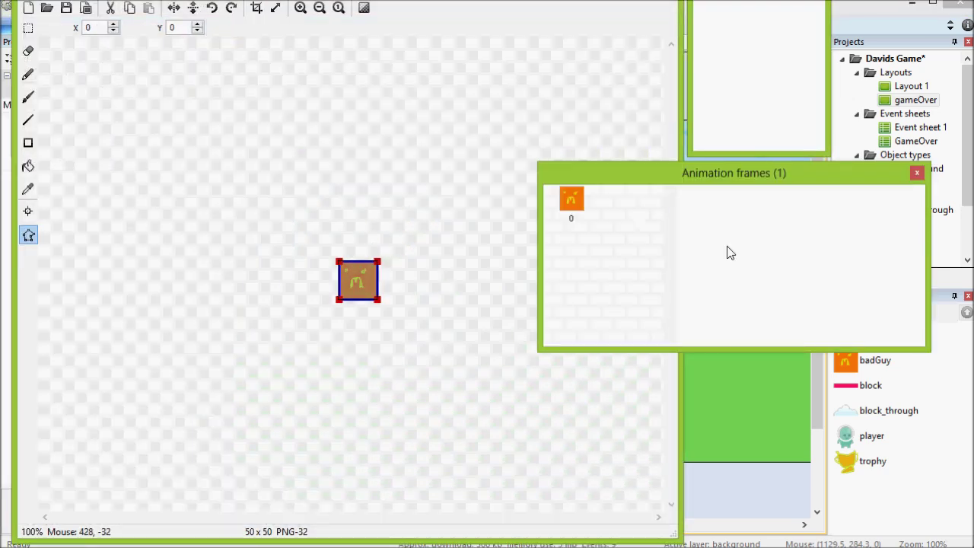
# Import enemies/badGuyStrip - Copy.png as 3 horizontal frames and delete the old square frame 0
pyautogui.rightClick(638, 226)
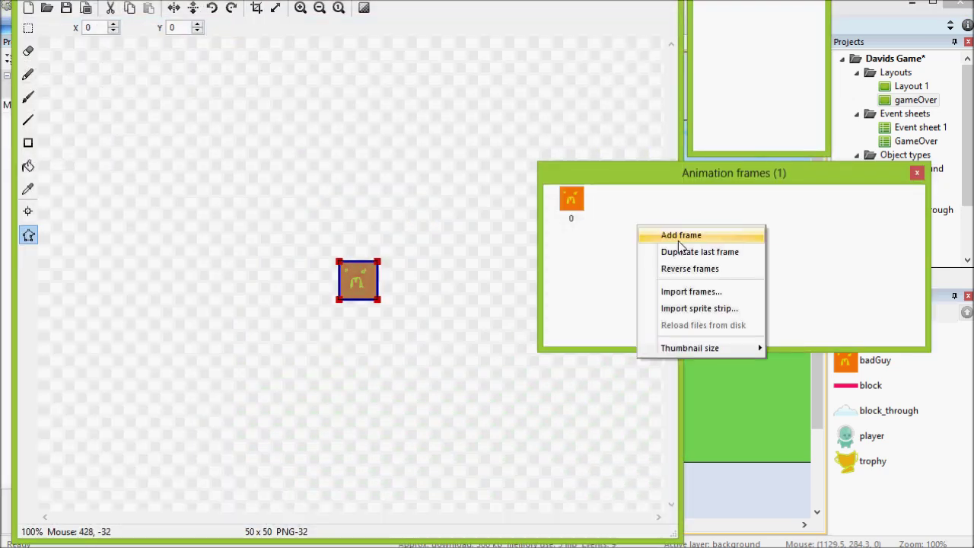
pyautogui.click(690, 311)
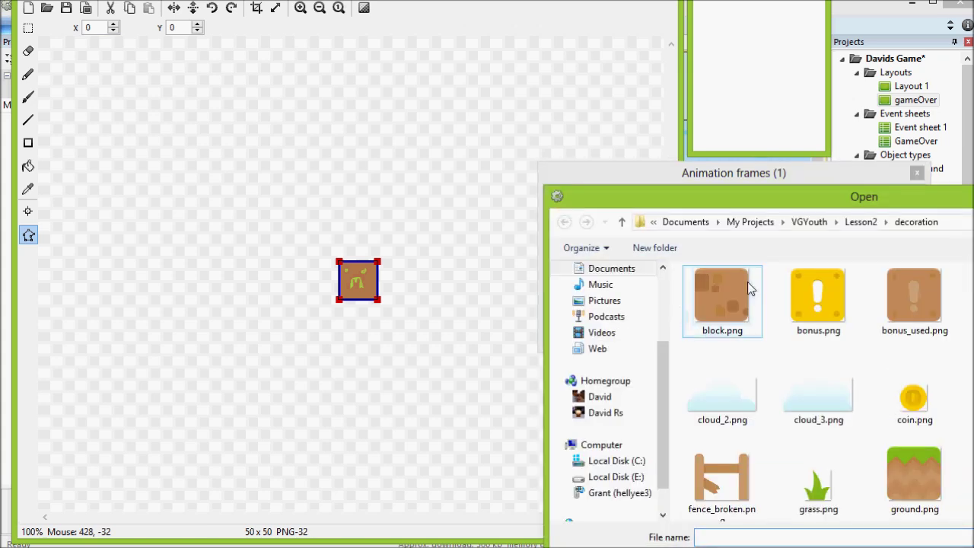
pyautogui.click(861, 221)
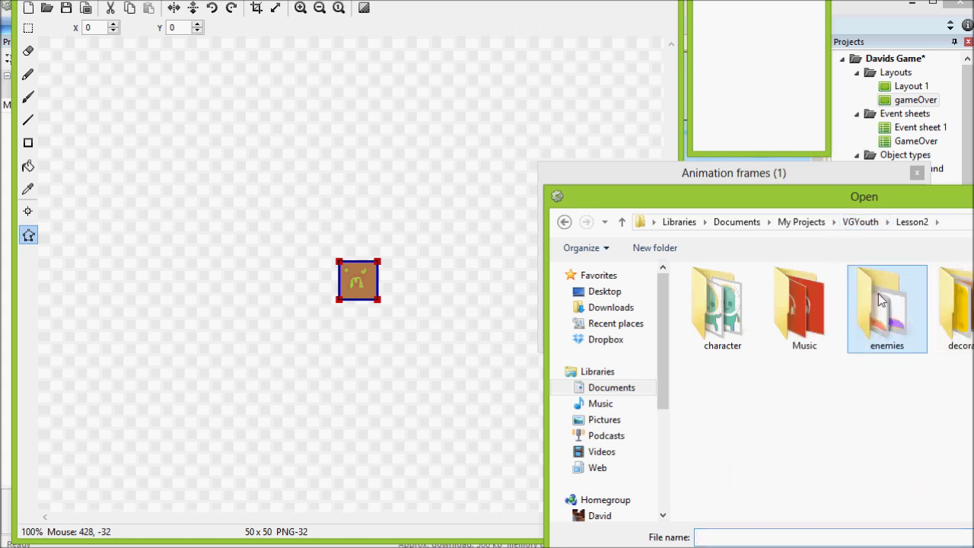
pyautogui.doubleClick(879, 293)
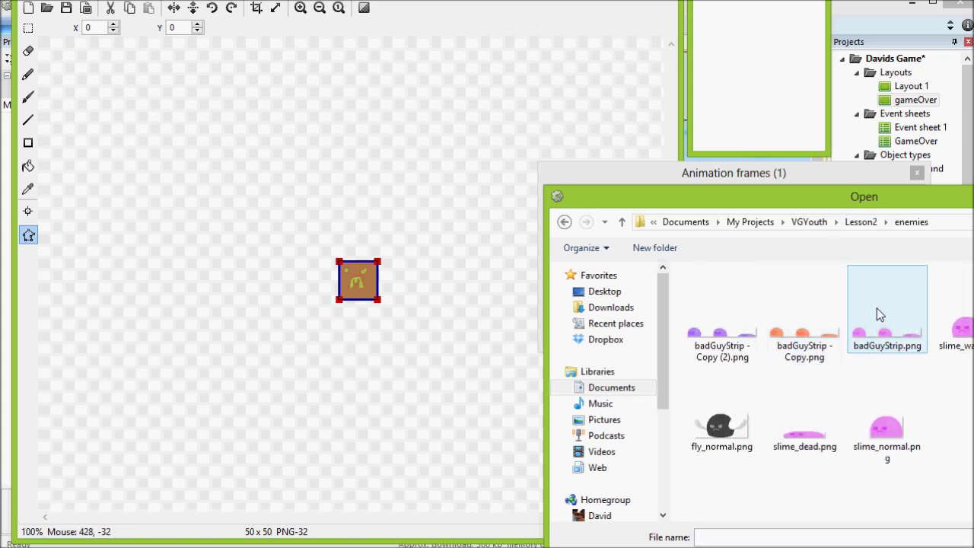
pyautogui.click(876, 309)
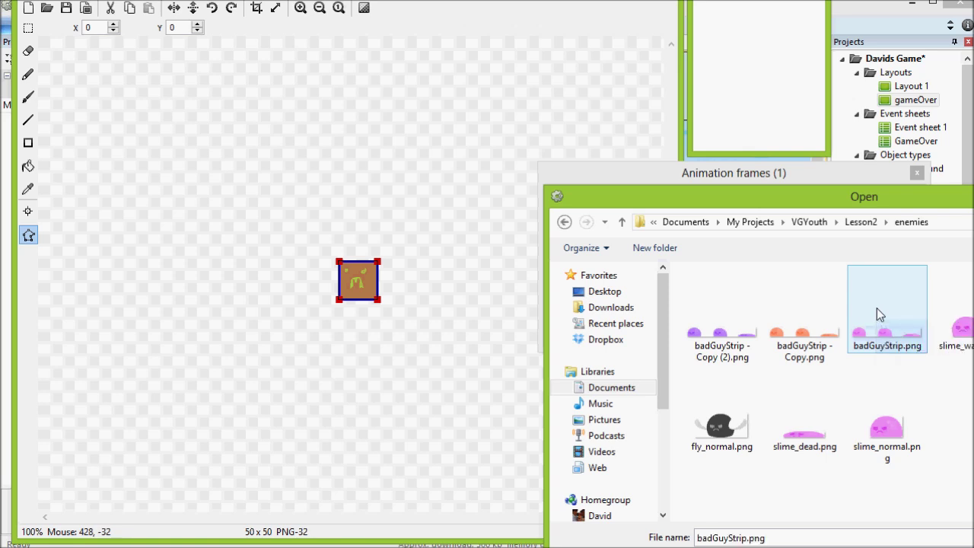
pyautogui.doubleClick(832, 320)
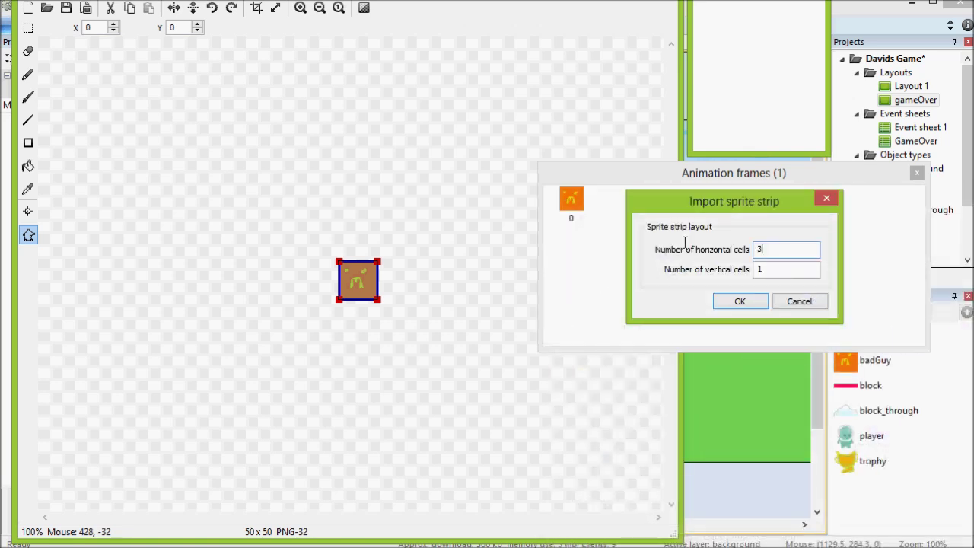
pyautogui.click(738, 303)
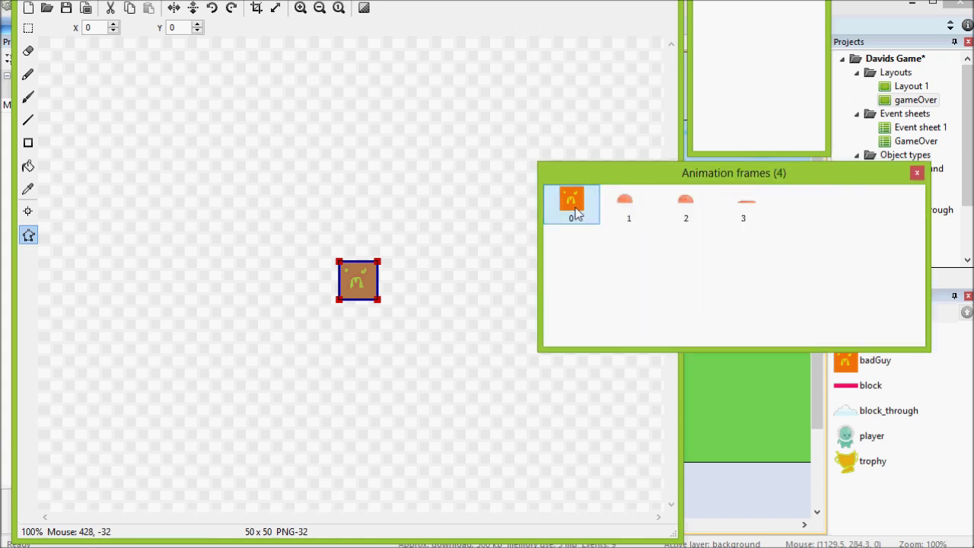
pyautogui.press('Delete')
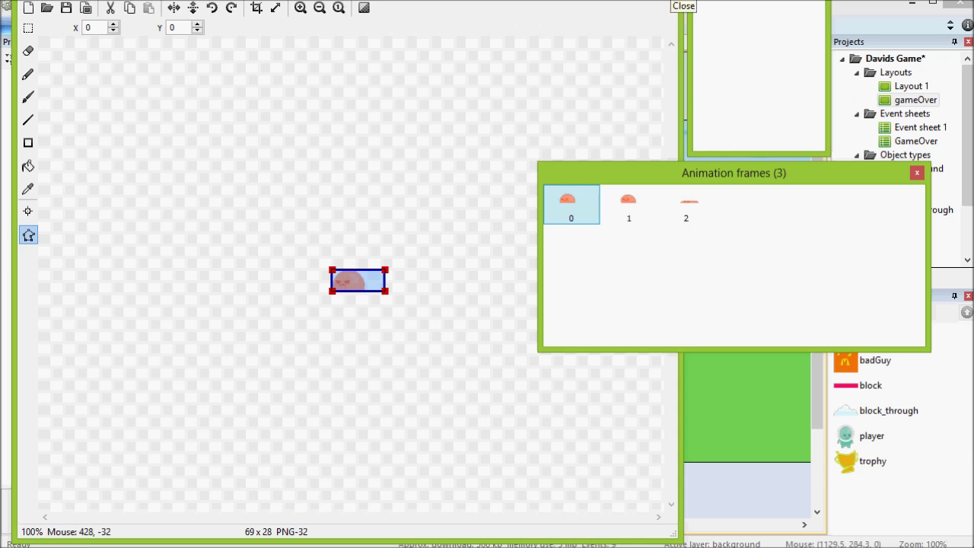
pyautogui.click(685, 4)
# Add event 9: badGuy On any finished starts its animation from the beginning
pyautogui.click(370, 44)
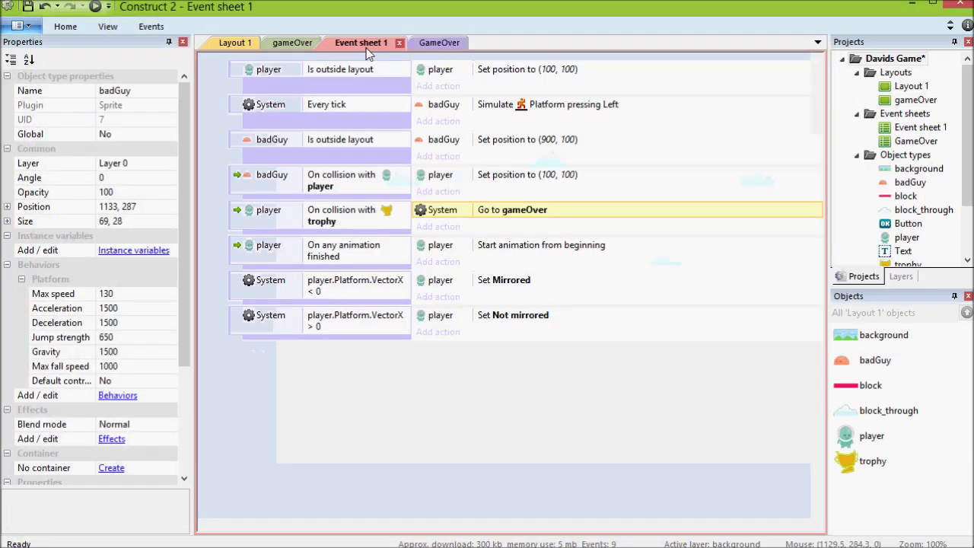
pyautogui.click(251, 350)
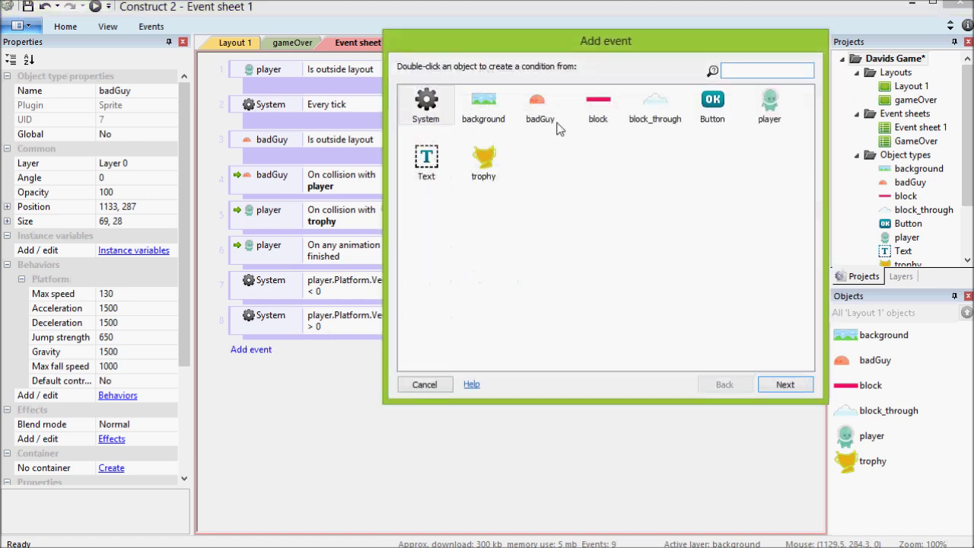
pyautogui.doubleClick(540, 106)
pyautogui.click(465, 181)
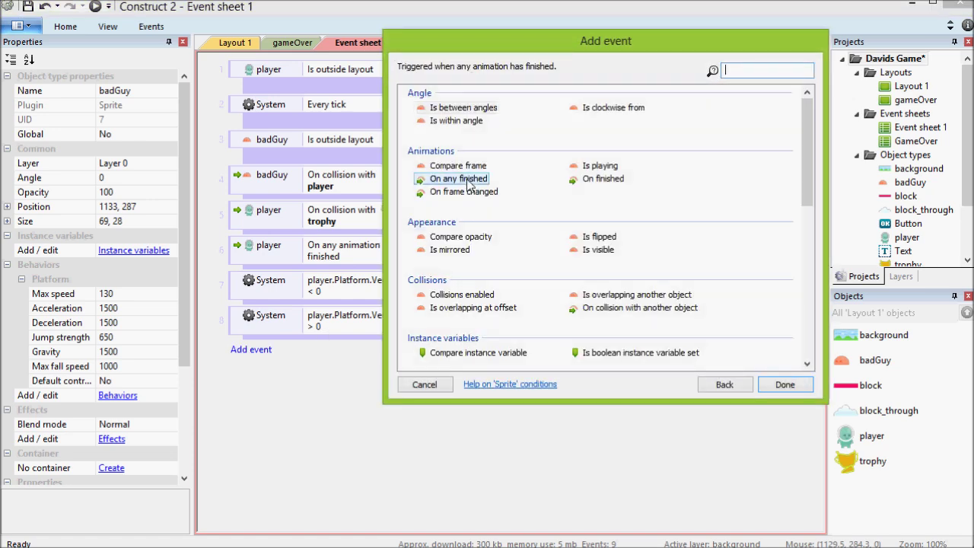
pyautogui.doubleClick(464, 181)
pyautogui.click(423, 356)
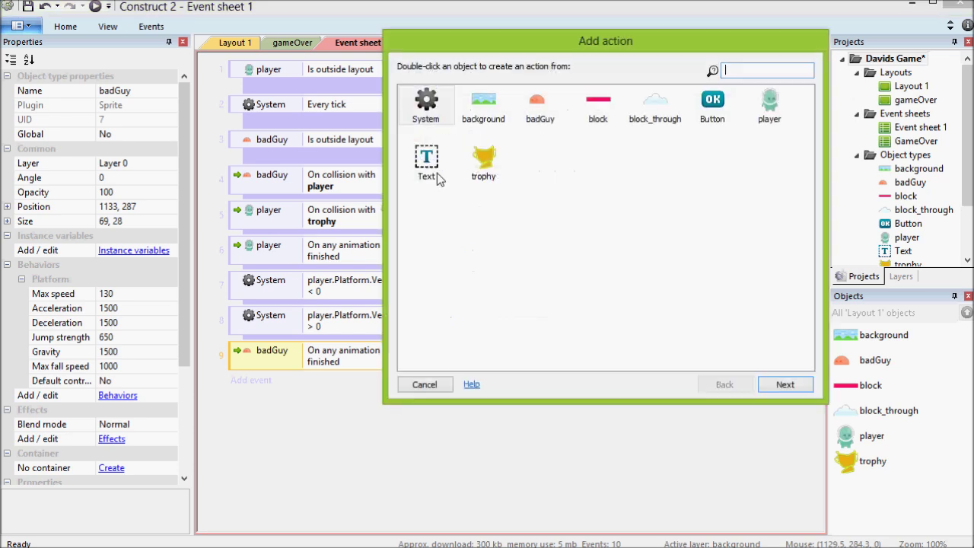
pyautogui.doubleClick(545, 108)
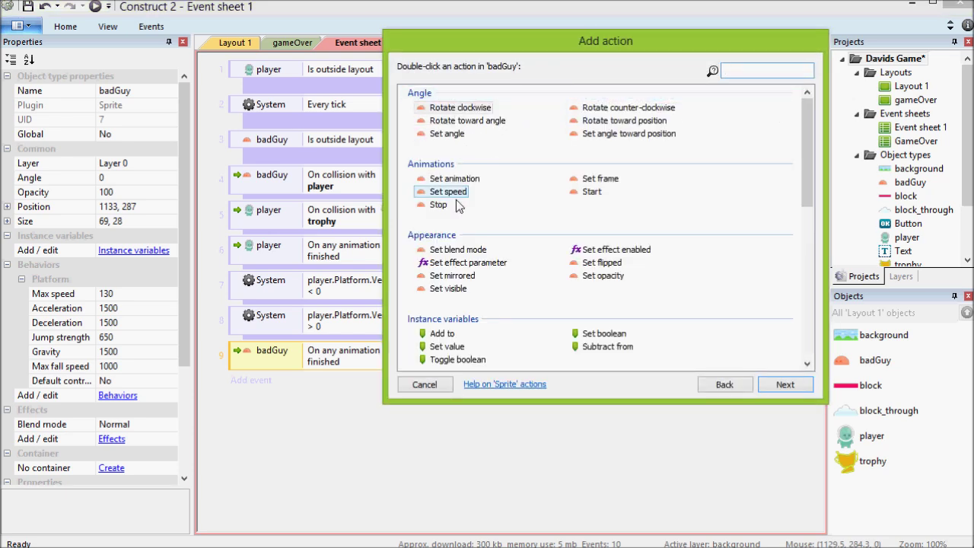
pyautogui.doubleClick(594, 191)
pyautogui.click(535, 303)
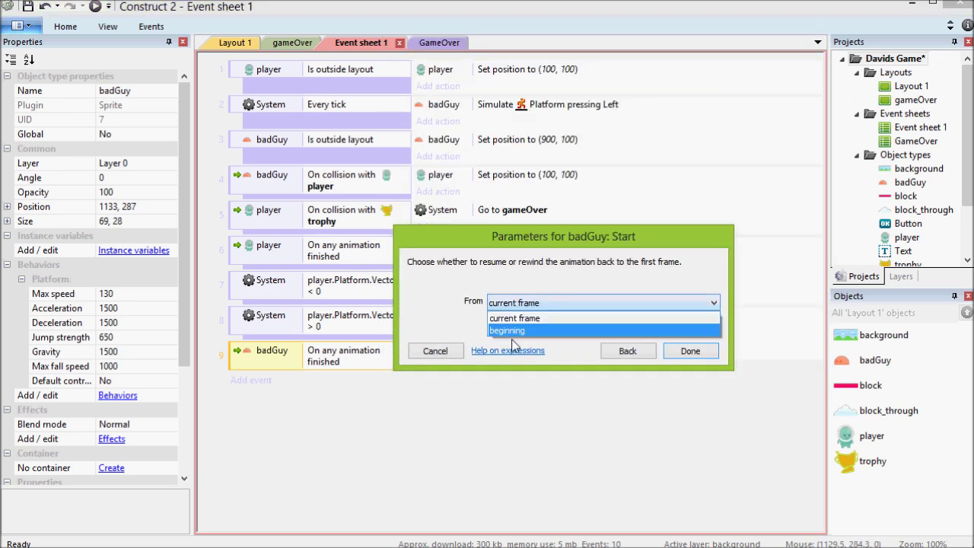
pyautogui.click(512, 331)
pyautogui.click(673, 352)
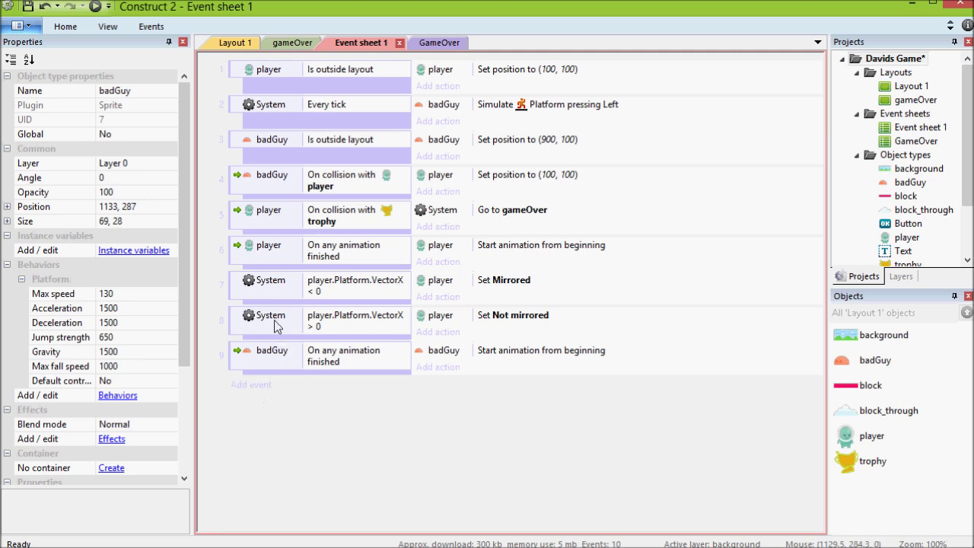
# Duplicate event 8 and change the copy's condition to player Platform On stopped
pyautogui.click(234, 322)
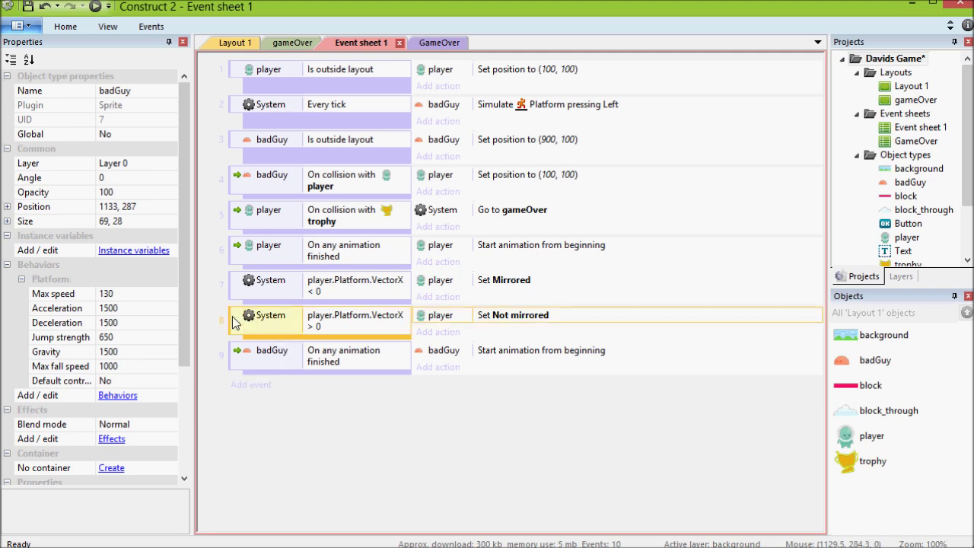
pyautogui.hotkey('ctrl', 'c')
pyautogui.hotkey('ctrl', 'v')
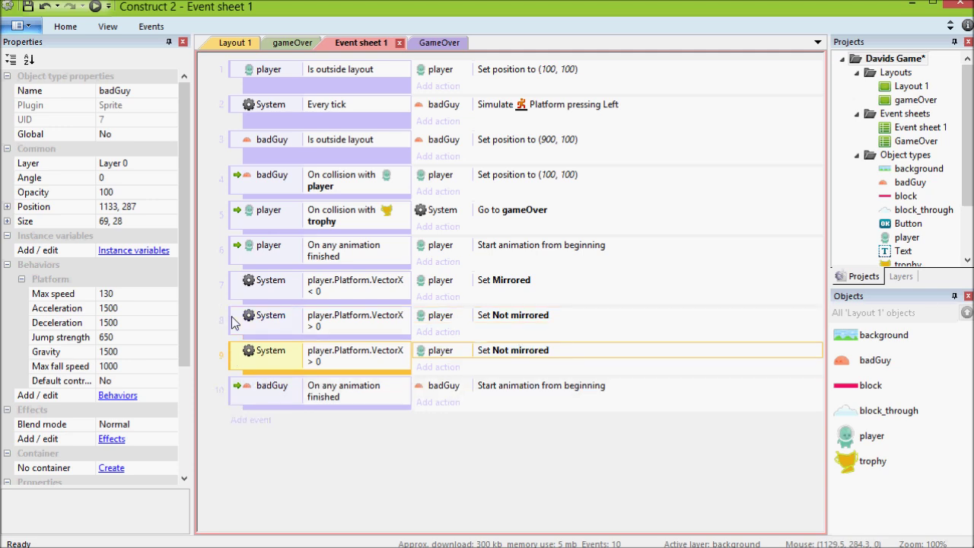
pyautogui.doubleClick(408, 357)
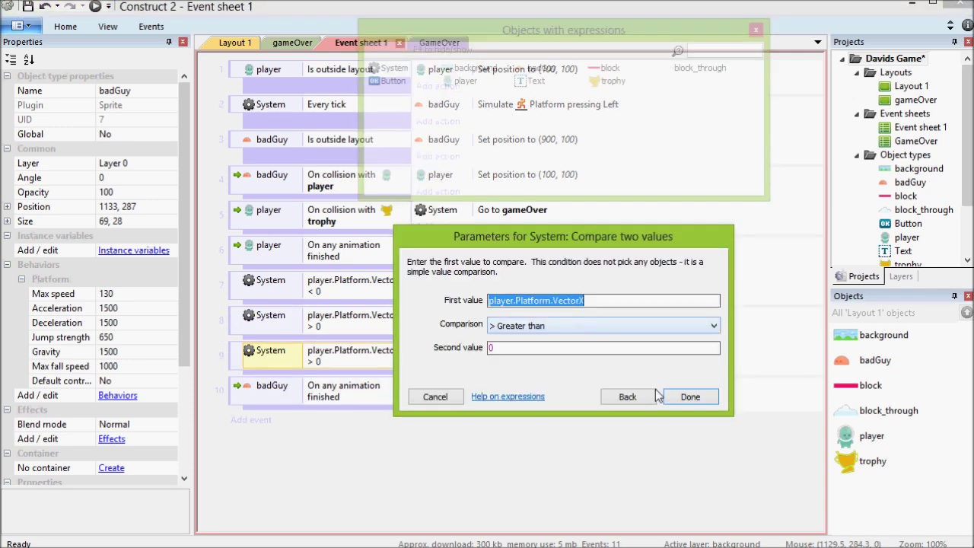
pyautogui.click(651, 397)
pyautogui.click(730, 385)
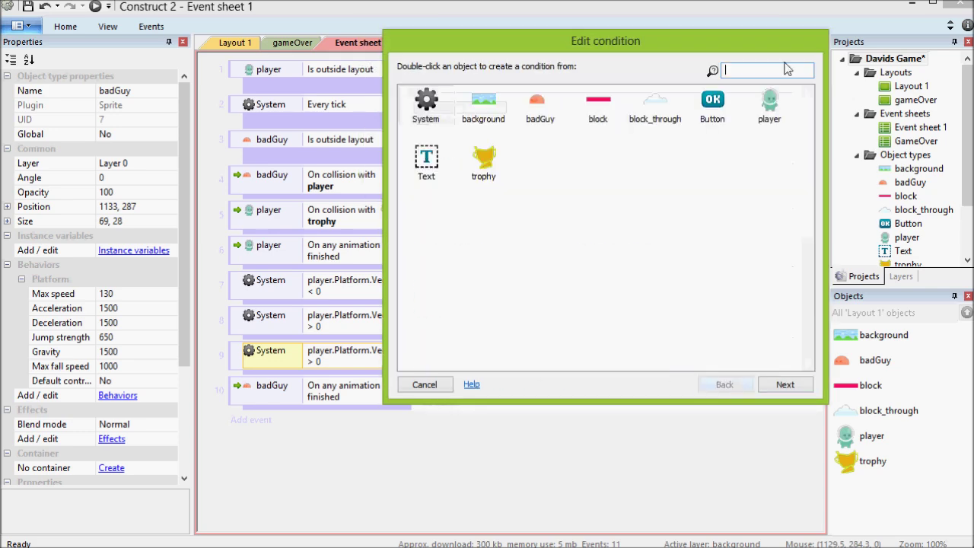
pyautogui.doubleClick(773, 100)
pyautogui.scroll(-7, 729, 283)
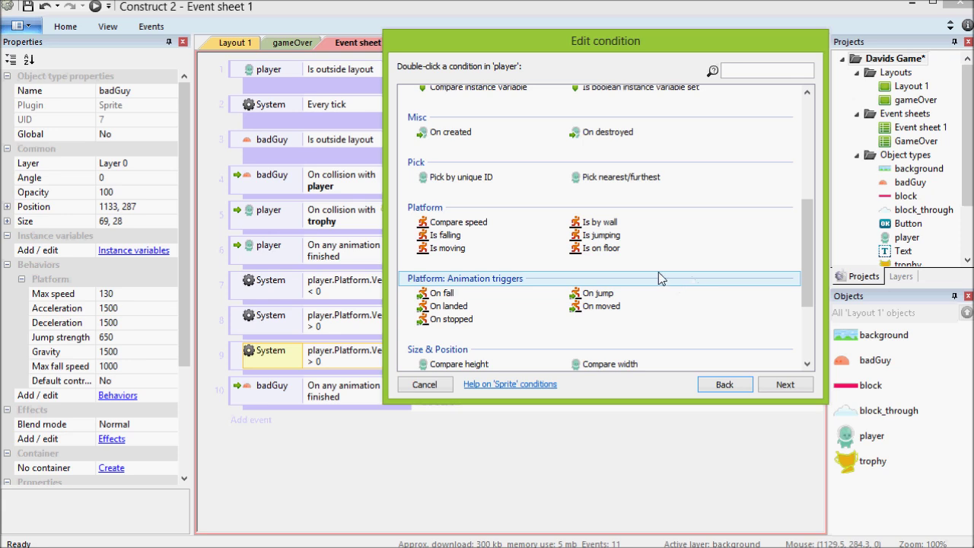
pyautogui.click(457, 320)
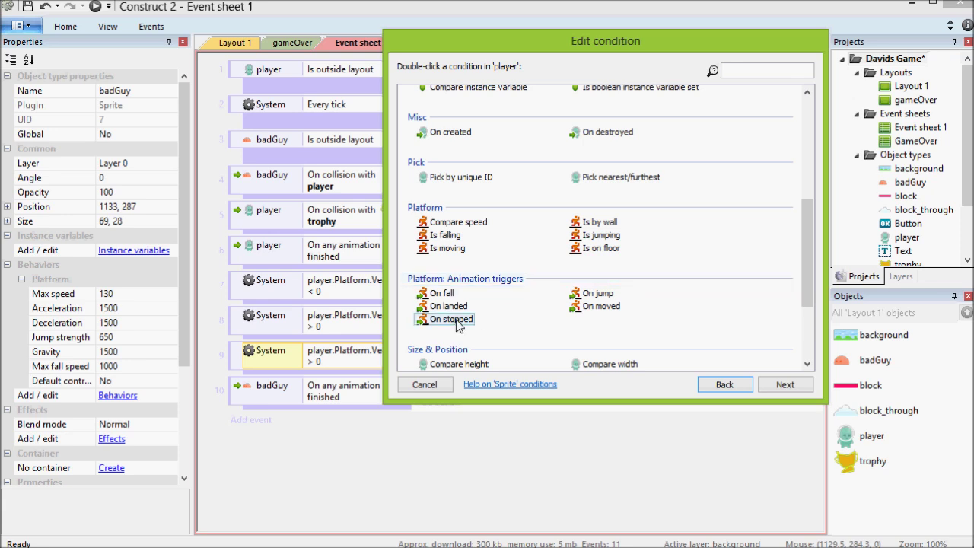
pyautogui.doubleClick(453, 319)
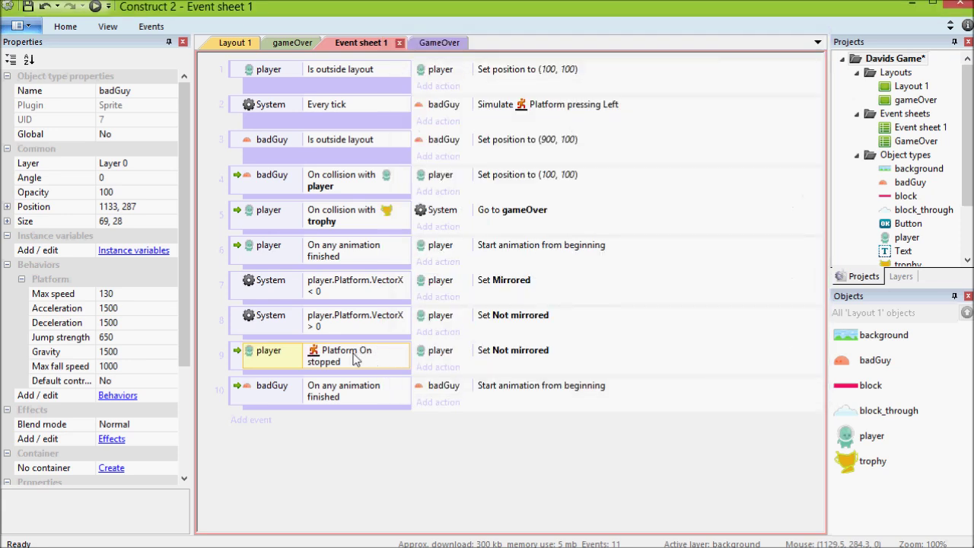
# Make event 9's action stop the player animation, then duplicate the event as event 10
pyautogui.doubleClick(506, 359)
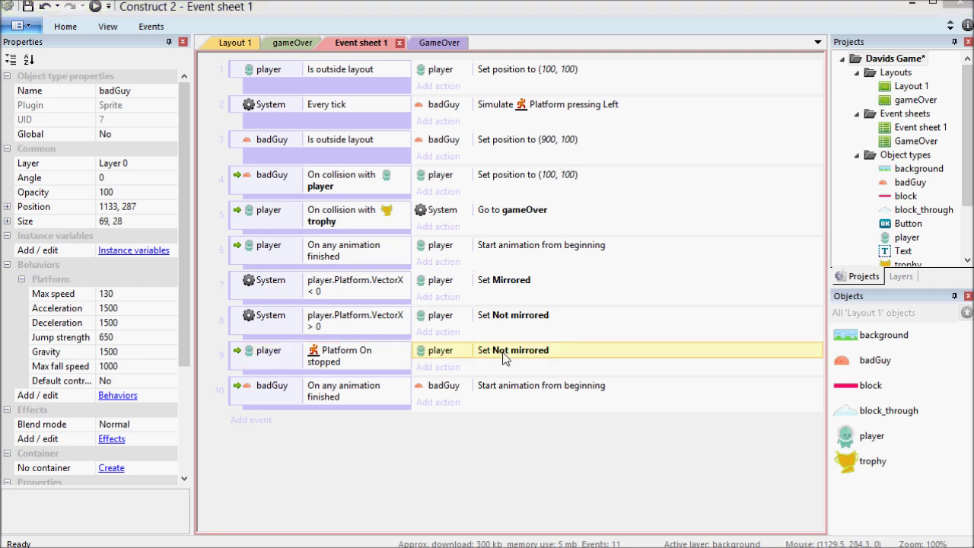
pyautogui.click(628, 351)
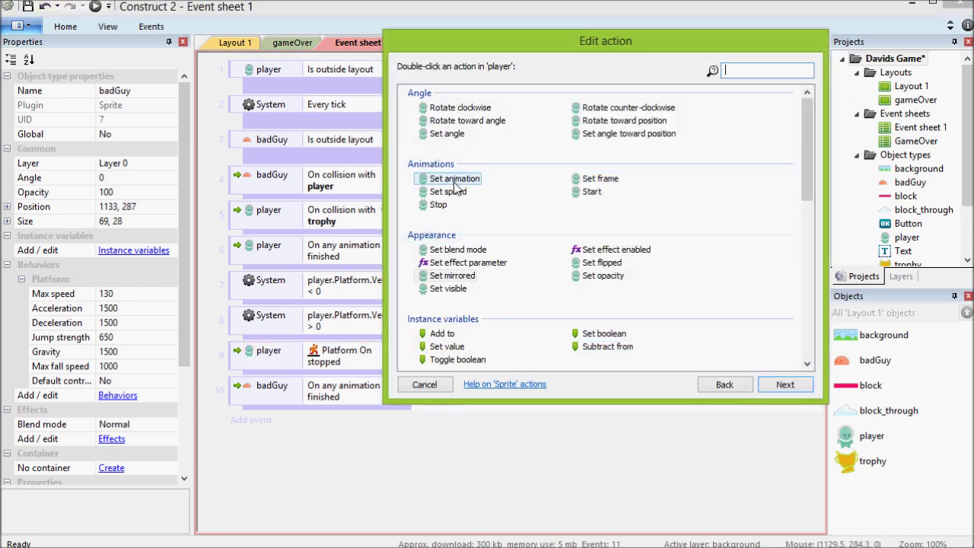
pyautogui.doubleClick(439, 205)
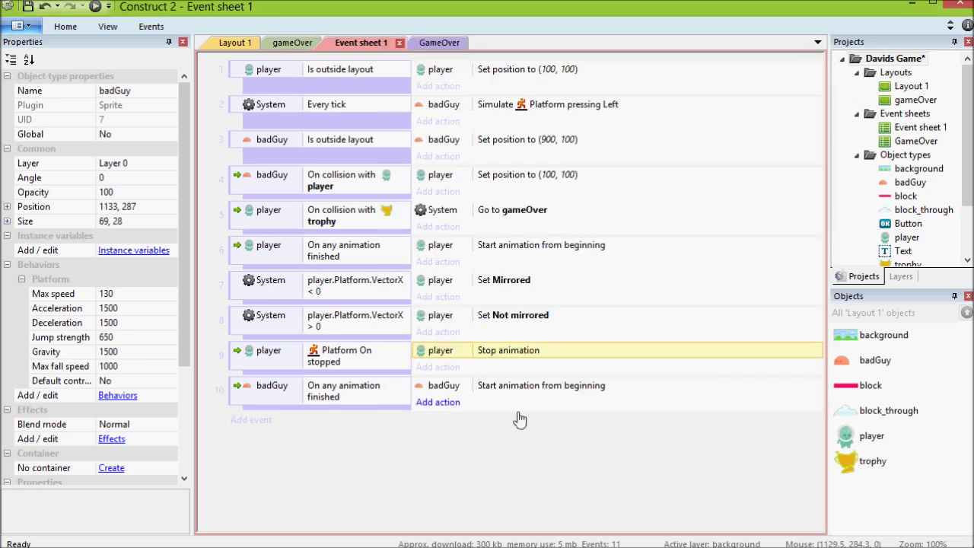
pyautogui.click(233, 359)
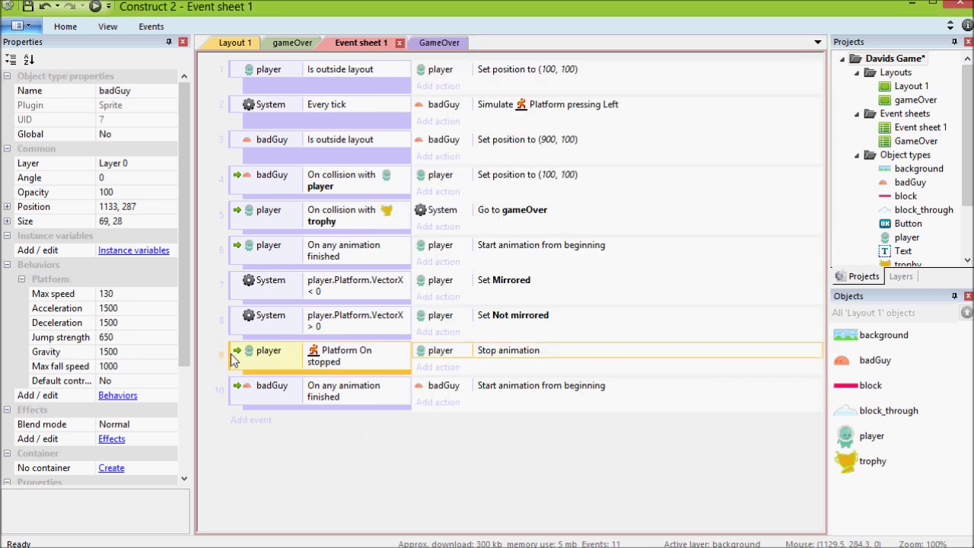
pyautogui.hotkey('ctrl', 'c')
pyautogui.hotkey('ctrl', 'v')
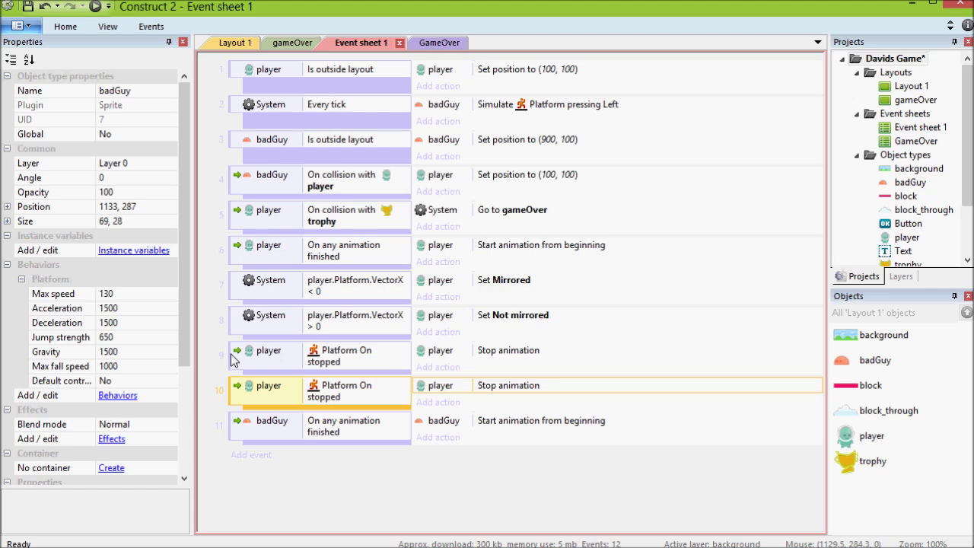
# Change event 10's condition to the player's Platform On moved trigger
pyautogui.doubleClick(311, 391)
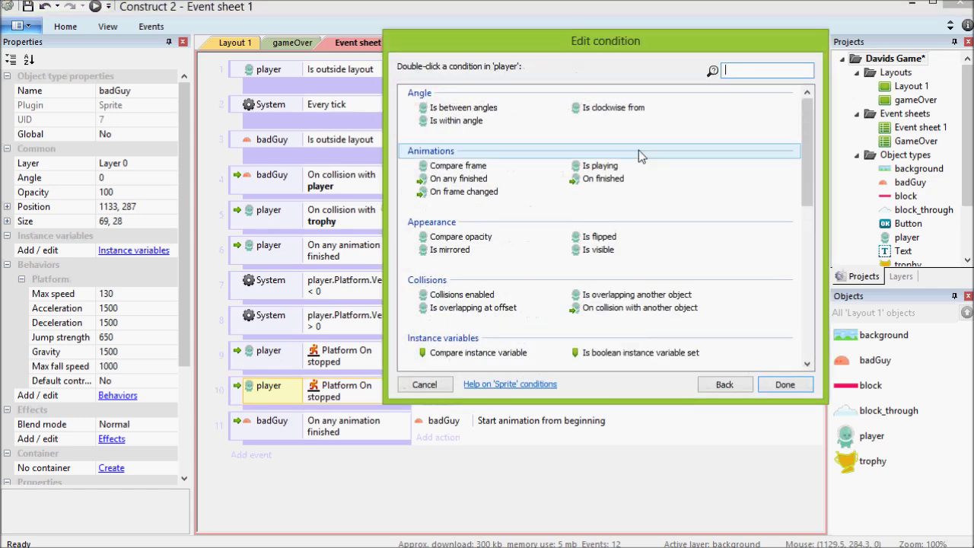
pyautogui.scroll(-1, 808, 171)
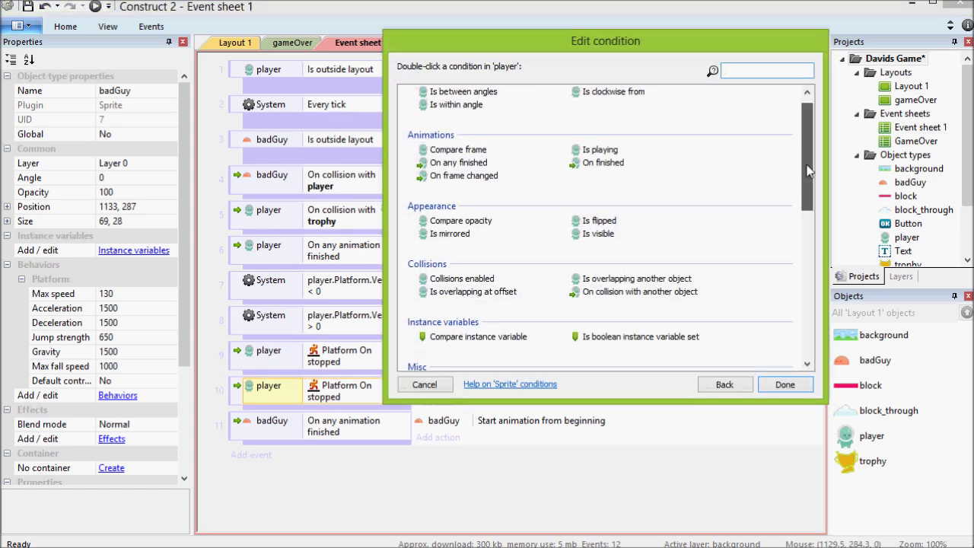
pyautogui.scroll(-5, 808, 171)
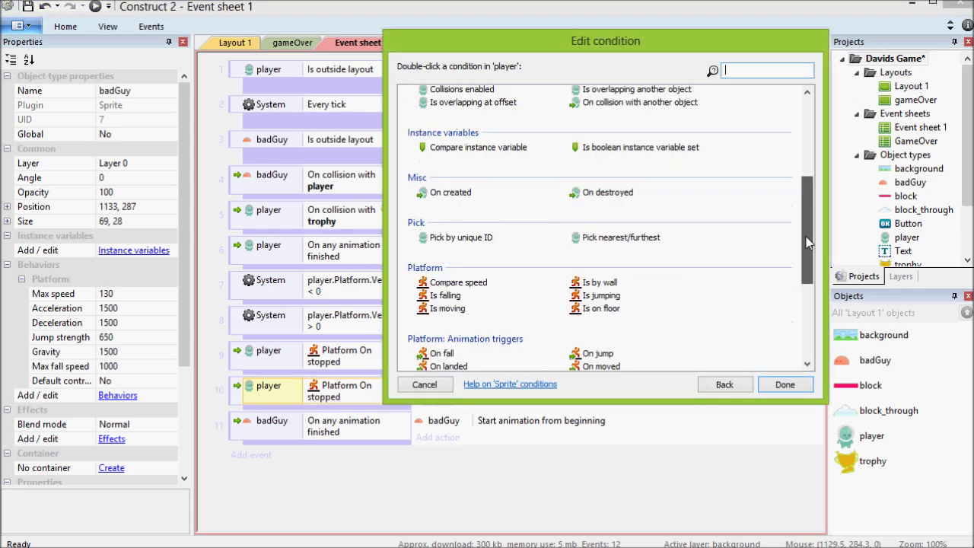
pyautogui.click(615, 361)
pyautogui.scroll(-2, 615, 359)
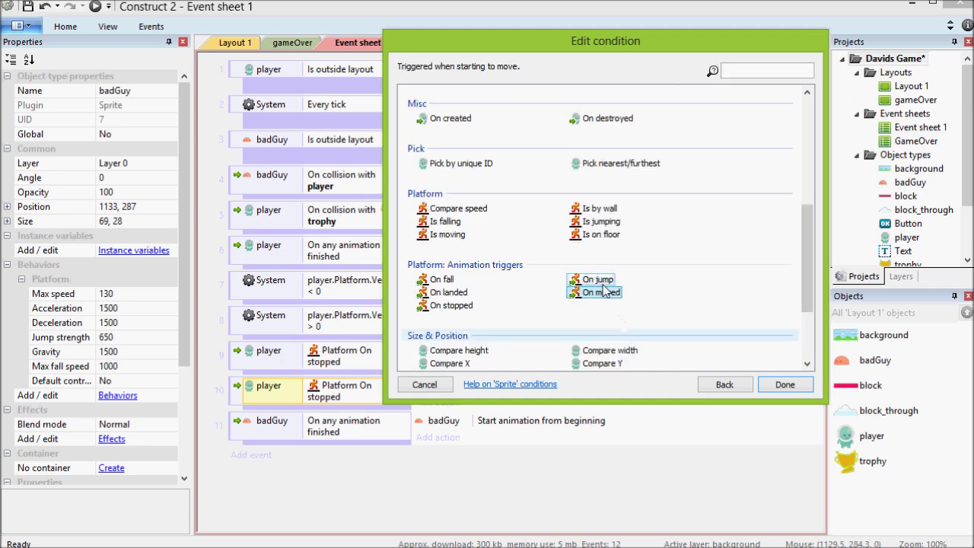
pyautogui.doubleClick(601, 292)
# Set event 10's action to Start animation from current frame, then preview the game
pyautogui.doubleClick(484, 386)
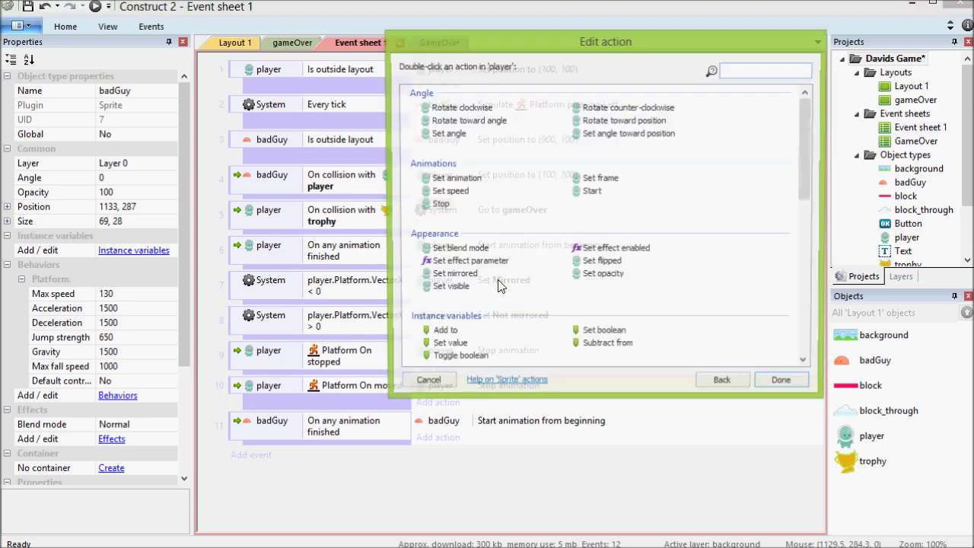
pyautogui.doubleClick(592, 191)
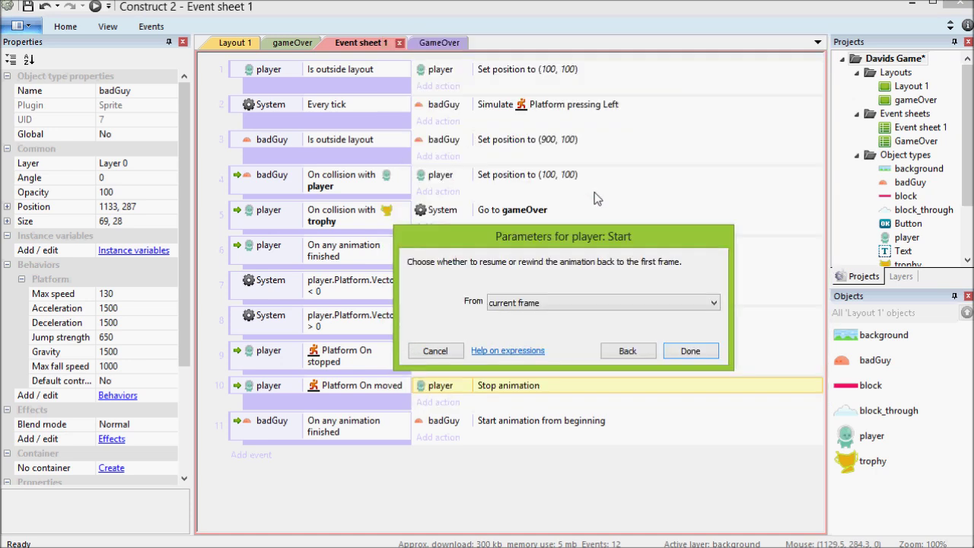
pyautogui.click(560, 307)
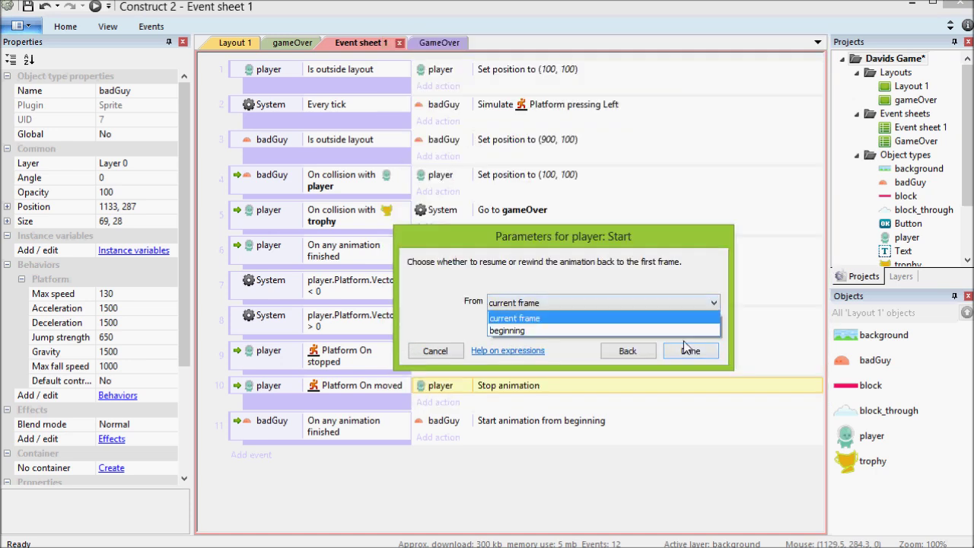
pyautogui.click(684, 346)
pyautogui.click(687, 348)
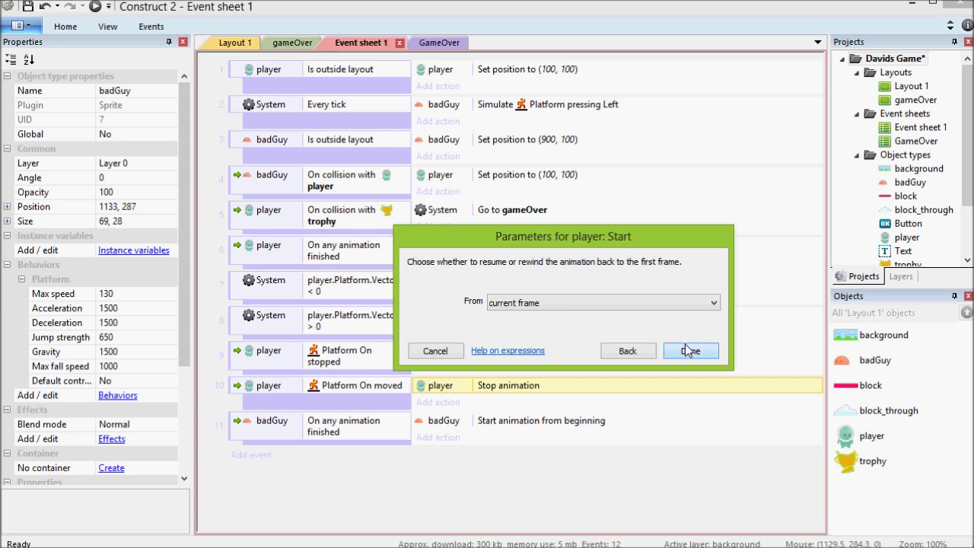
pyautogui.click(95, 7)
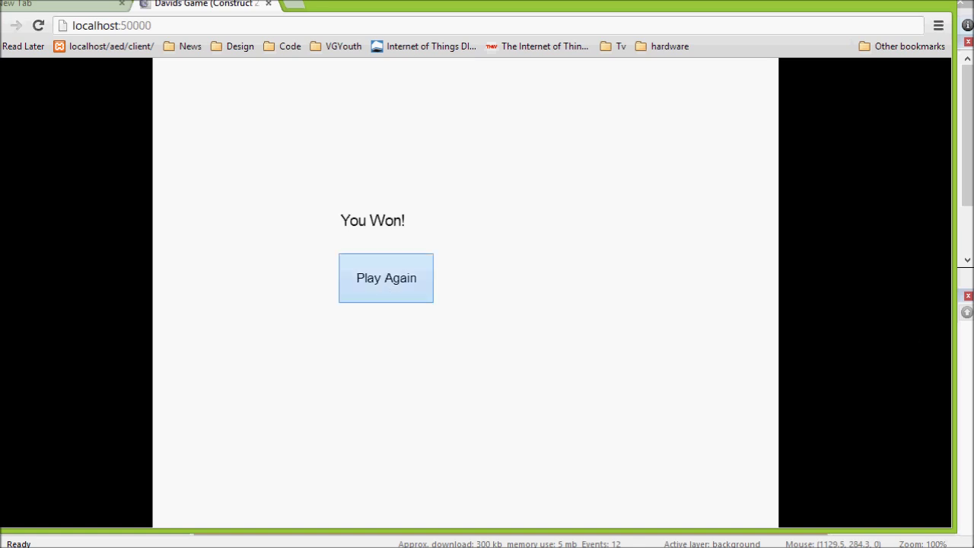
# Restart with Play Again, then walk left, right and jump to test the player animation
pyautogui.click(341, 293)
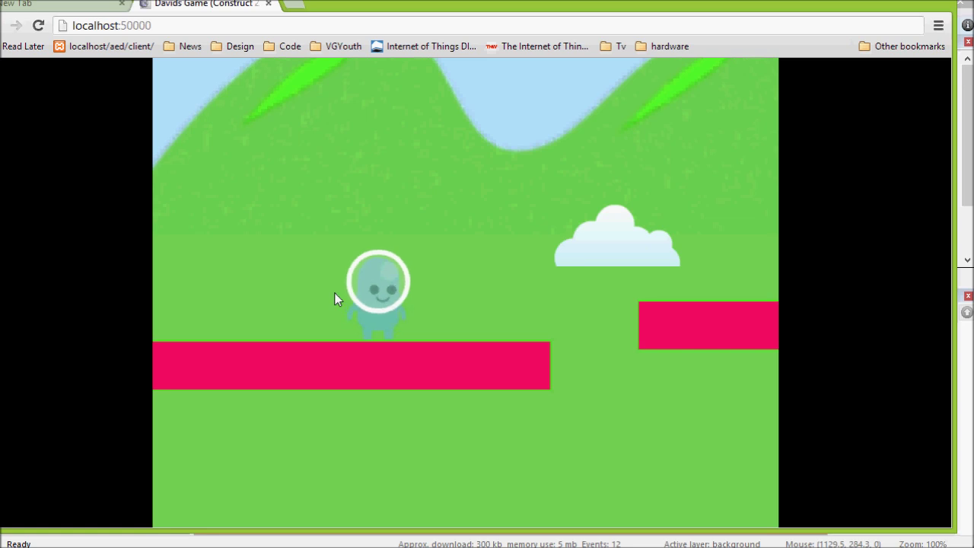
pyautogui.press('Left')
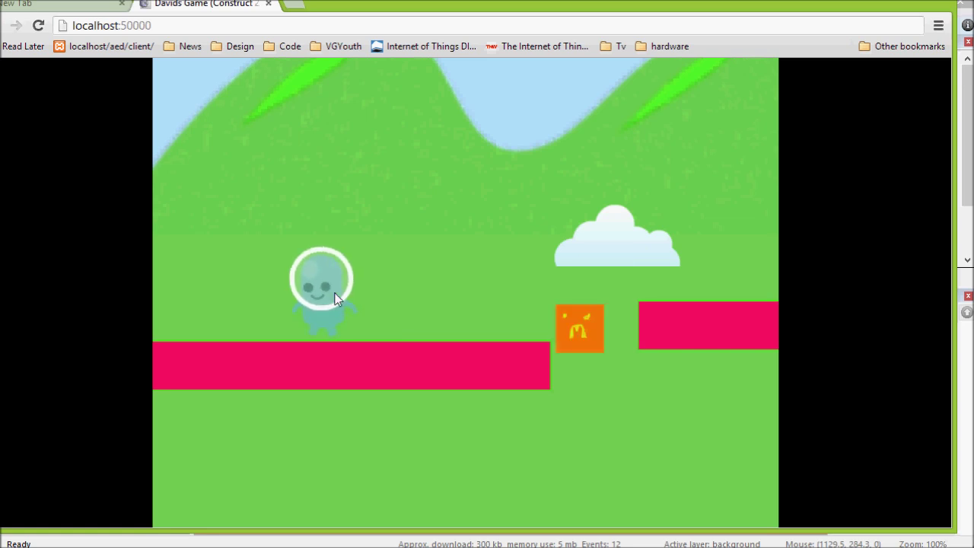
pyautogui.press('Right')
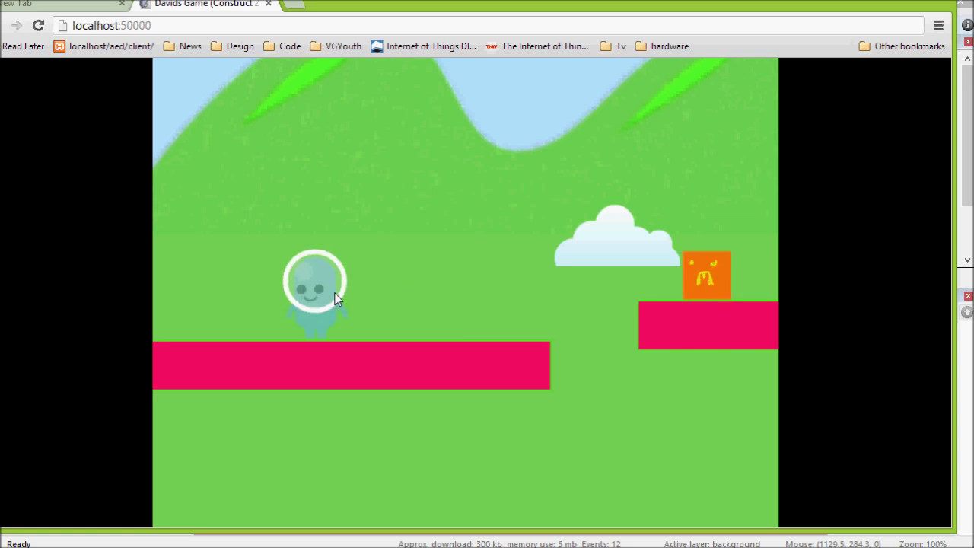
pyautogui.press('Up')
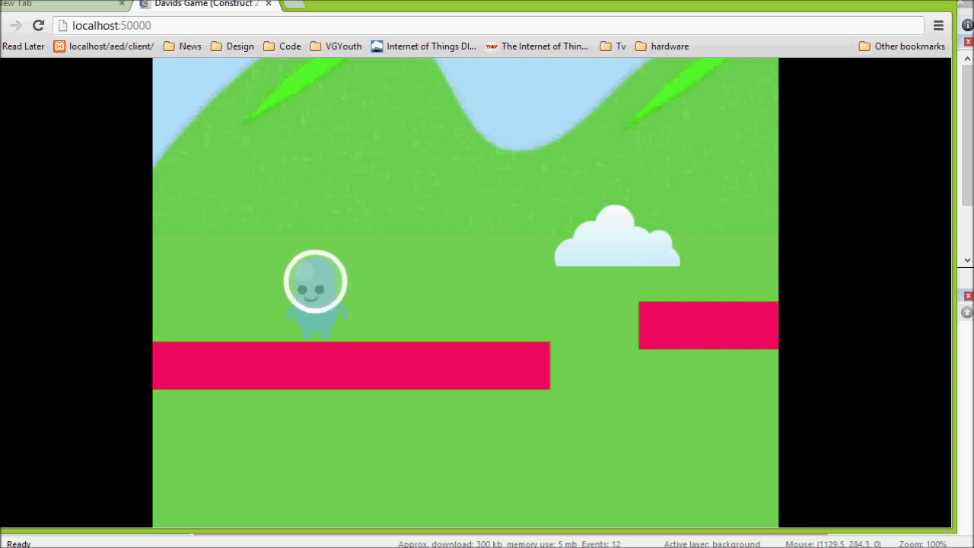
# Rerun the preview, test walking and jumping across the pink platforms, then return to Construct 2
pyautogui.hotkey('alt', 'Tab')
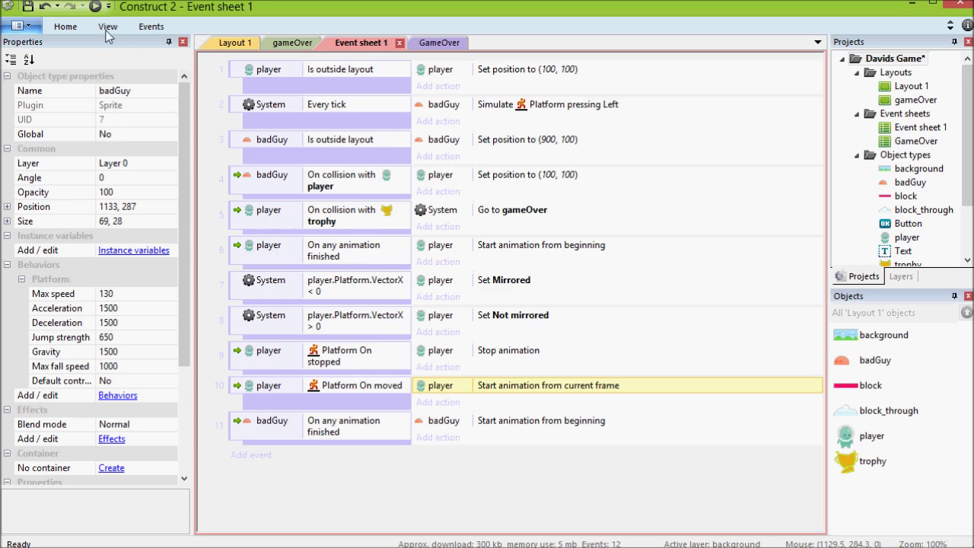
pyautogui.click(95, 7)
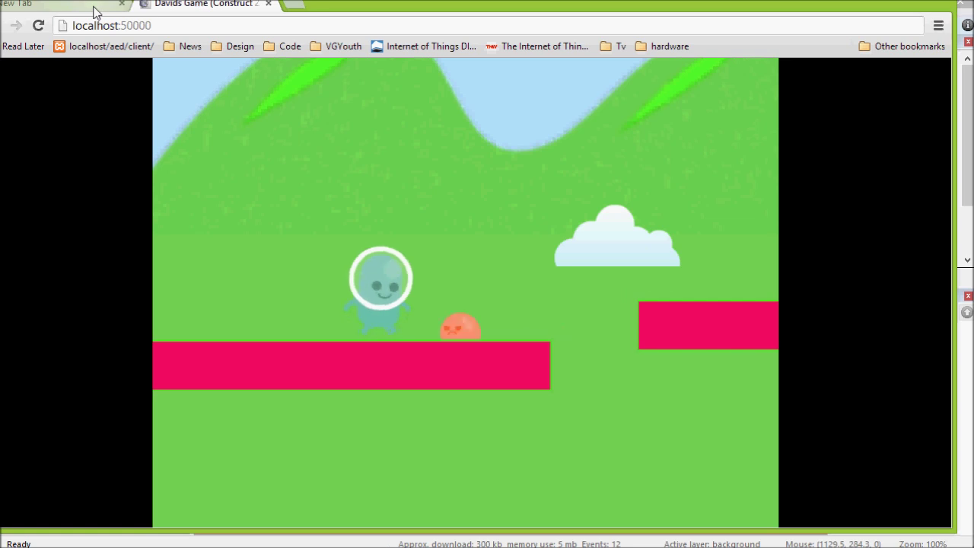
pyautogui.press('Up')
pyautogui.press('Left')
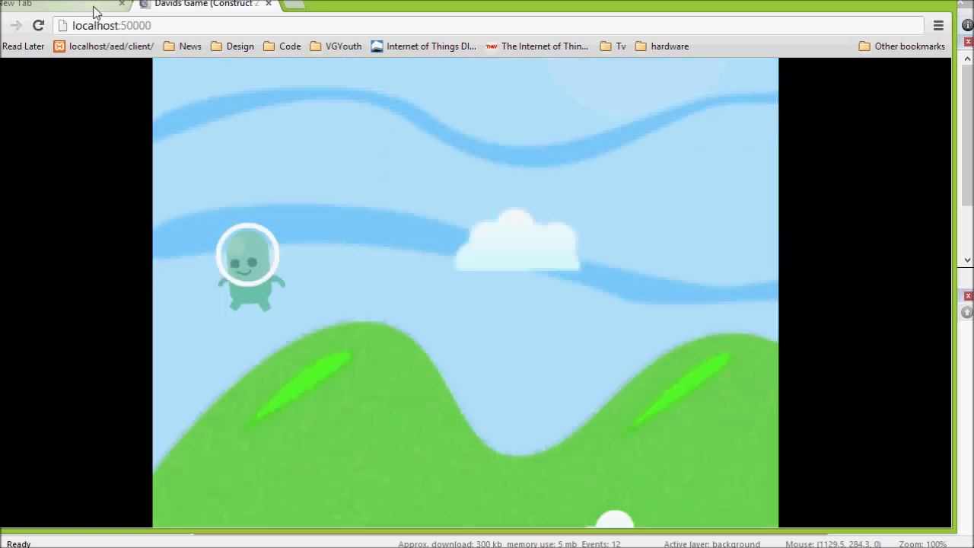
pyautogui.press('Right')
pyautogui.press('Up')
pyautogui.press('Left')
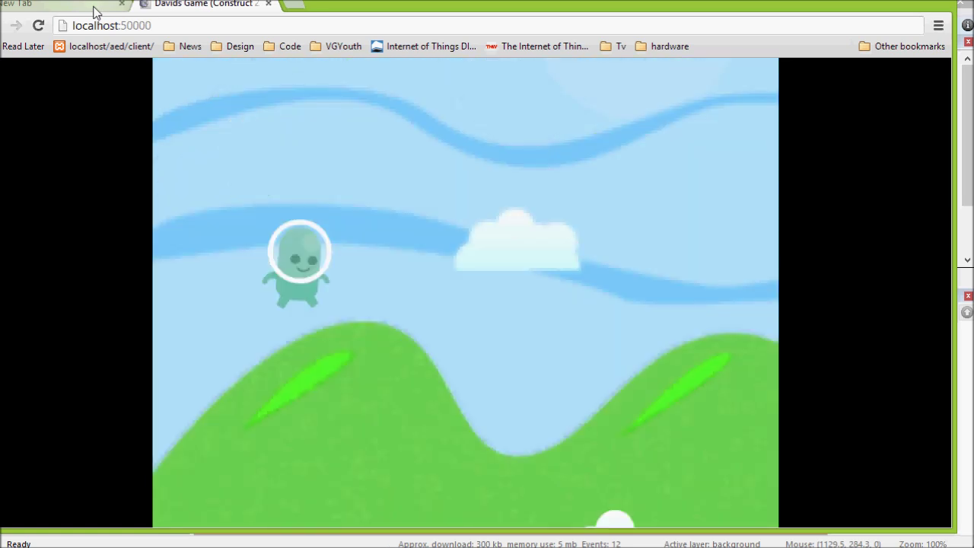
pyautogui.press('Right')
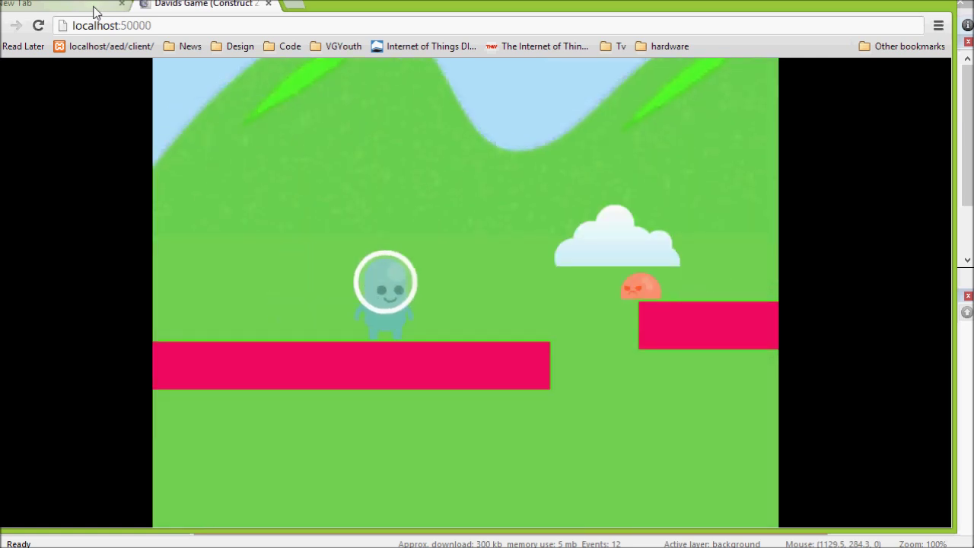
pyautogui.press('Up')
pyautogui.press('Right')
pyautogui.press('Right')
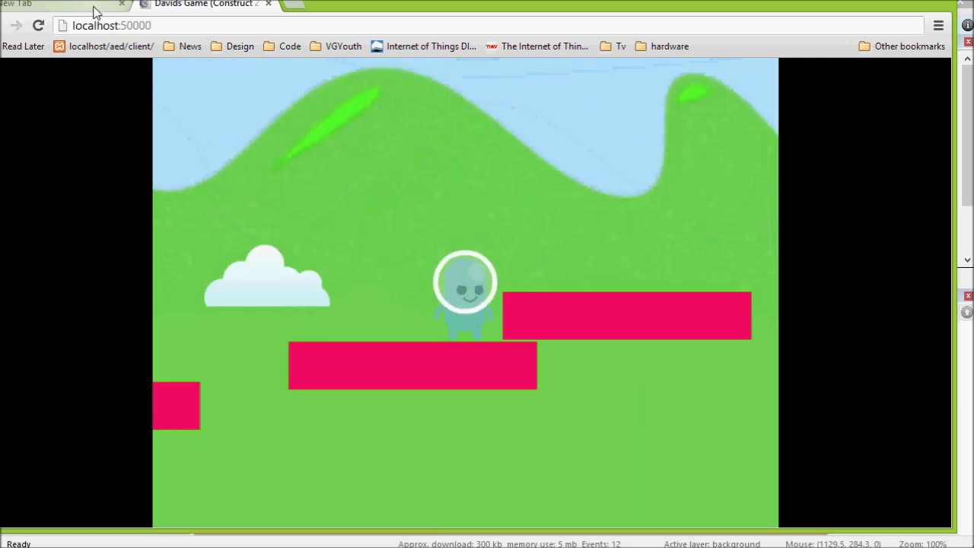
pyautogui.press('Left')
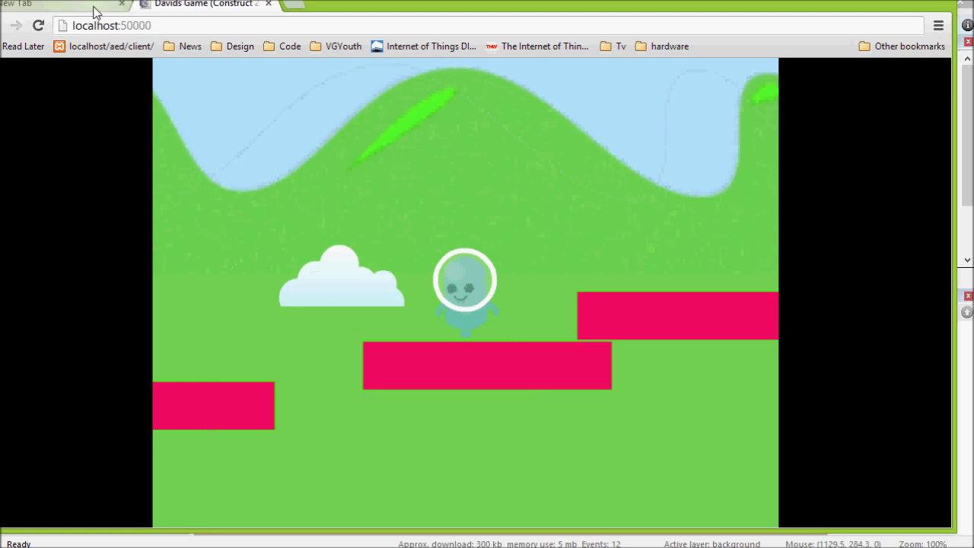
pyautogui.press('Up')
pyautogui.press('Left')
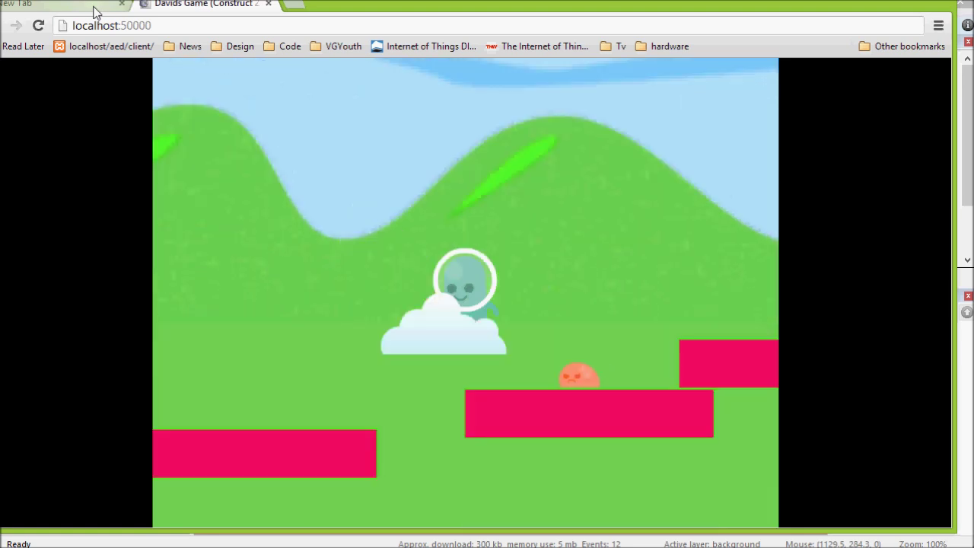
pyautogui.press('Up')
pyautogui.press('Right')
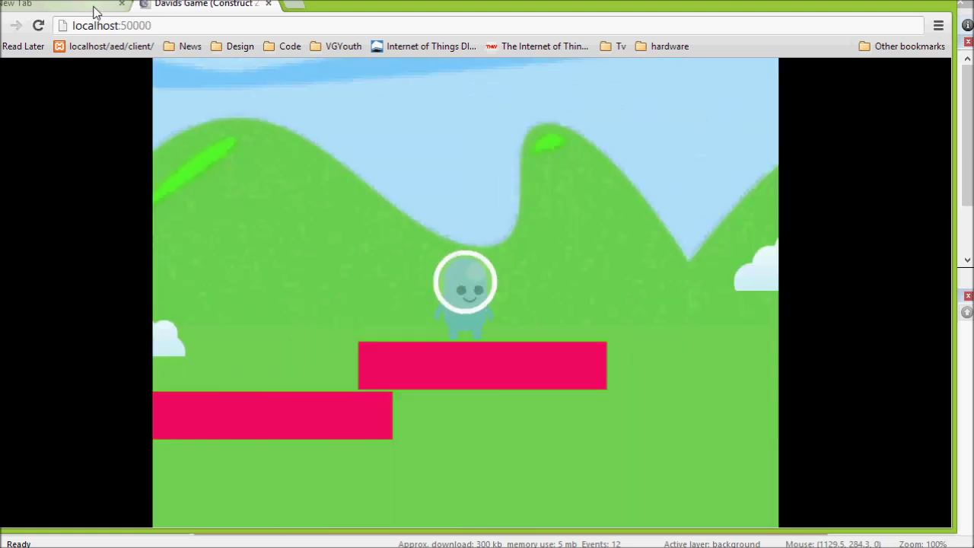
pyautogui.press('Right')
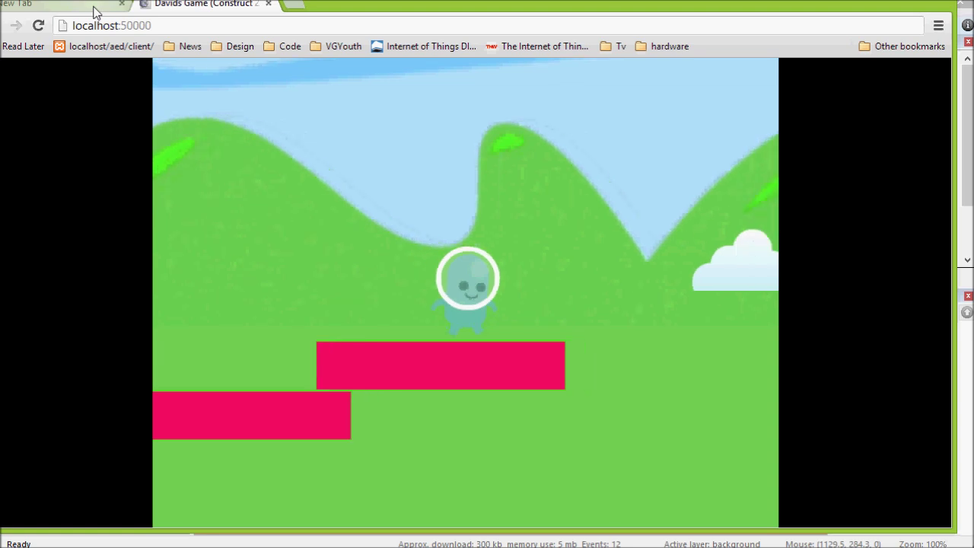
pyautogui.hotkey('alt', 'Tab')
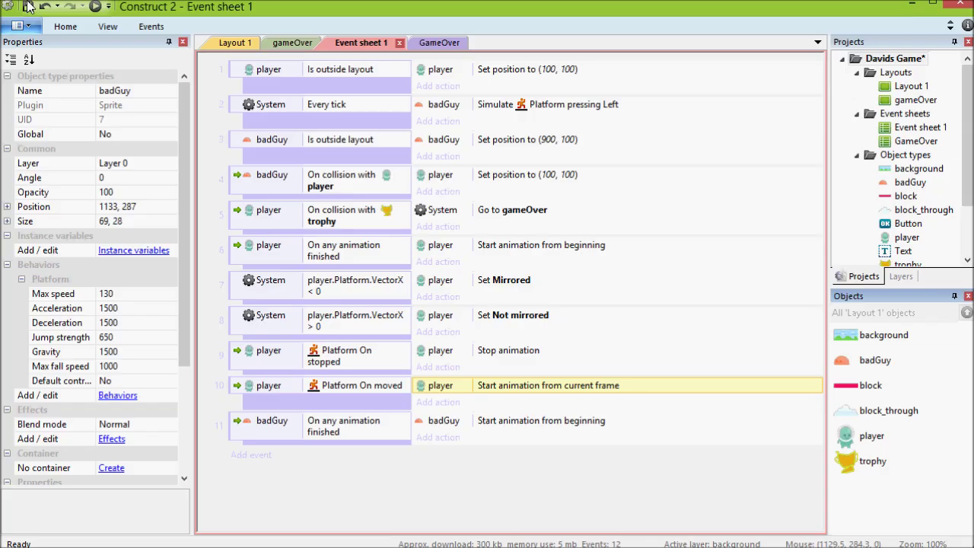
# Reopen the recent dave.capx and open its Event sheet 1 from the Davids Game project tree
pyautogui.click(31, 25)
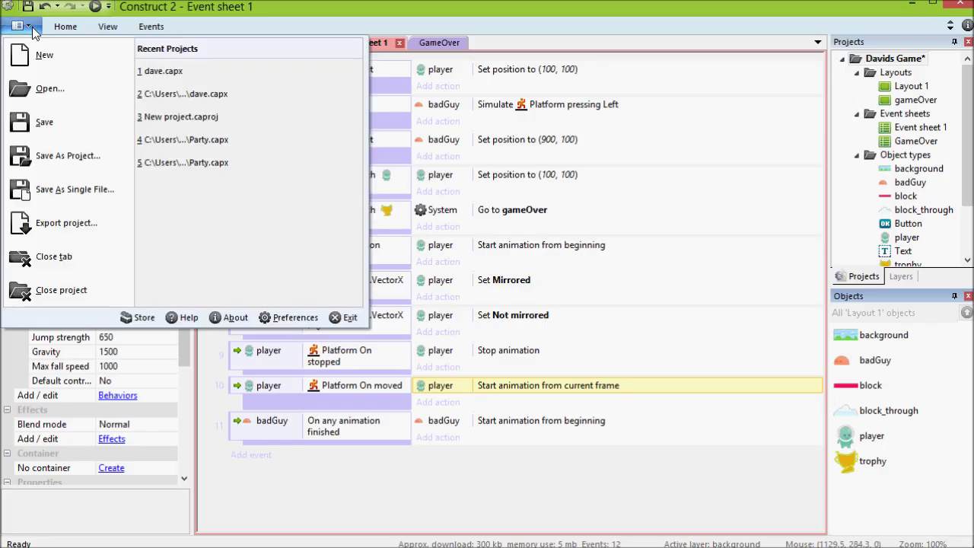
pyautogui.click(183, 95)
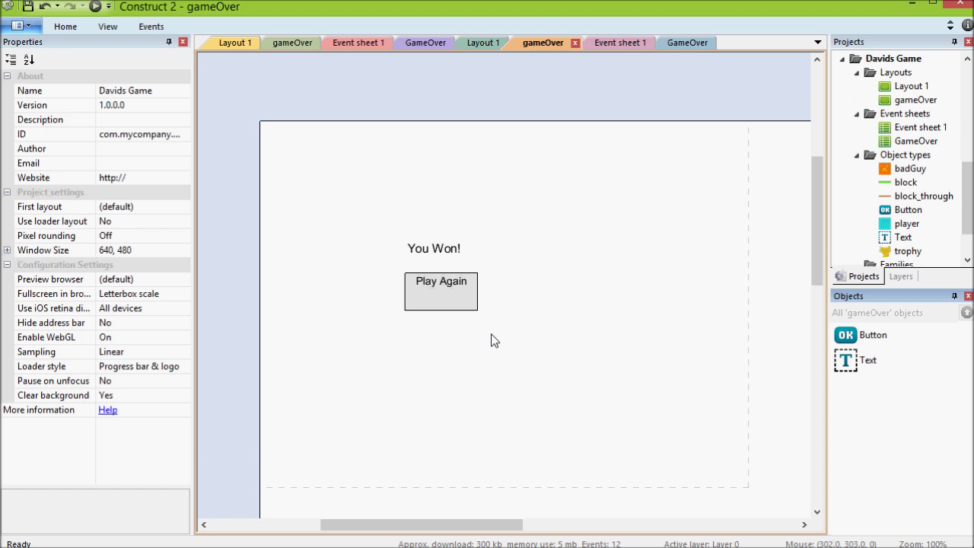
pyautogui.scroll(-1, 491, 341)
pyautogui.click(616, 44)
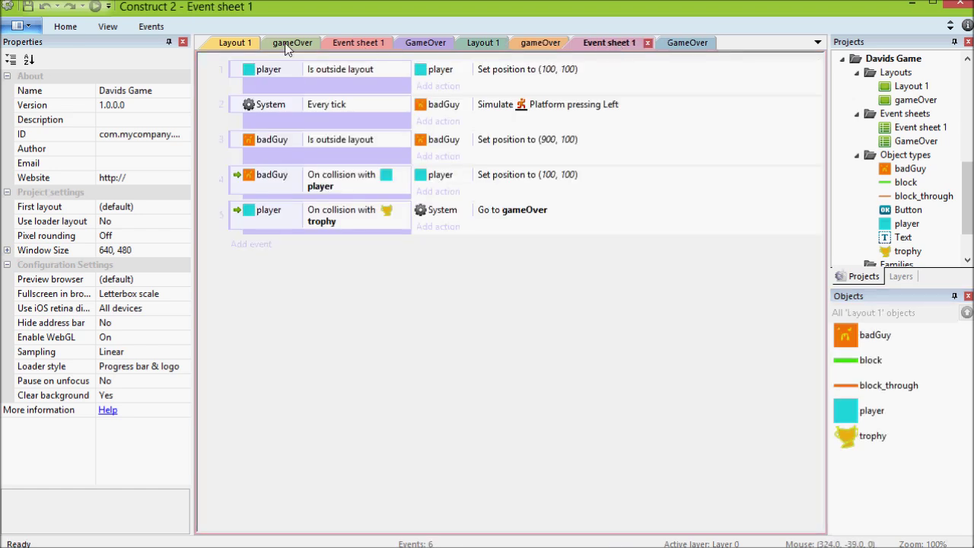
pyautogui.click(364, 44)
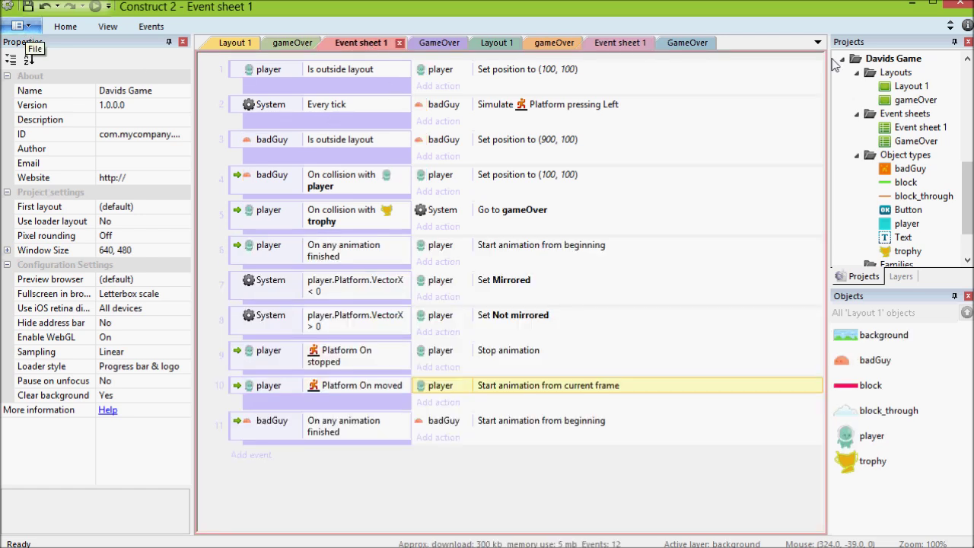
pyautogui.scroll(-2, 835, 65)
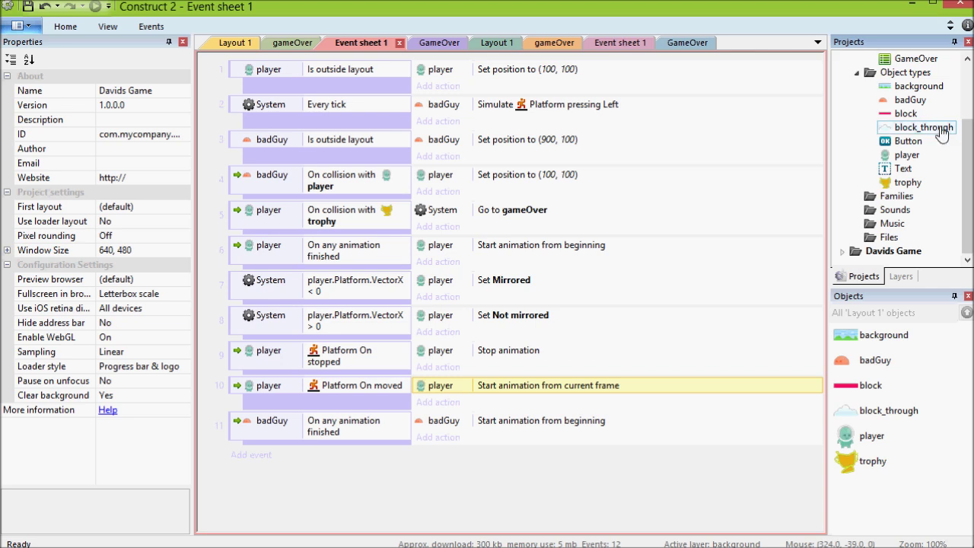
pyautogui.click(842, 250)
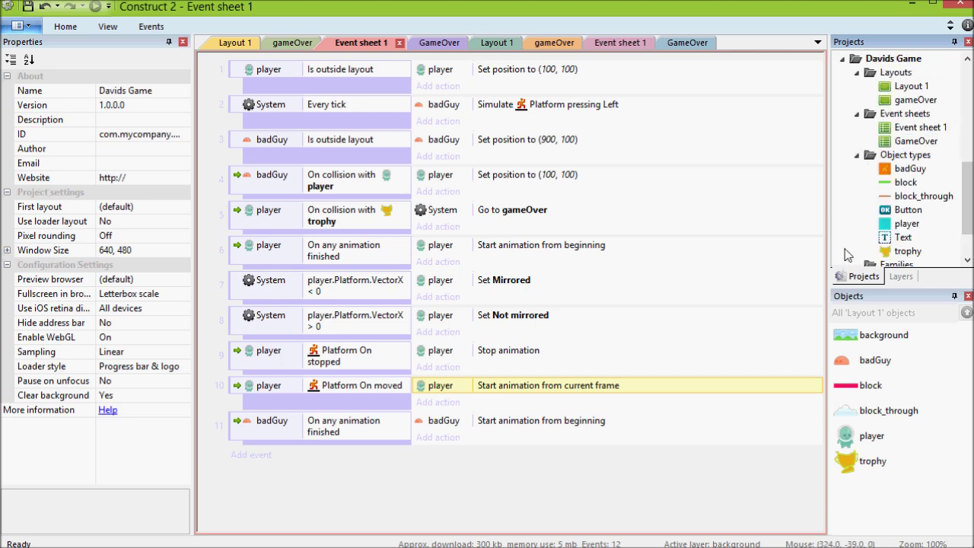
pyautogui.doubleClick(913, 128)
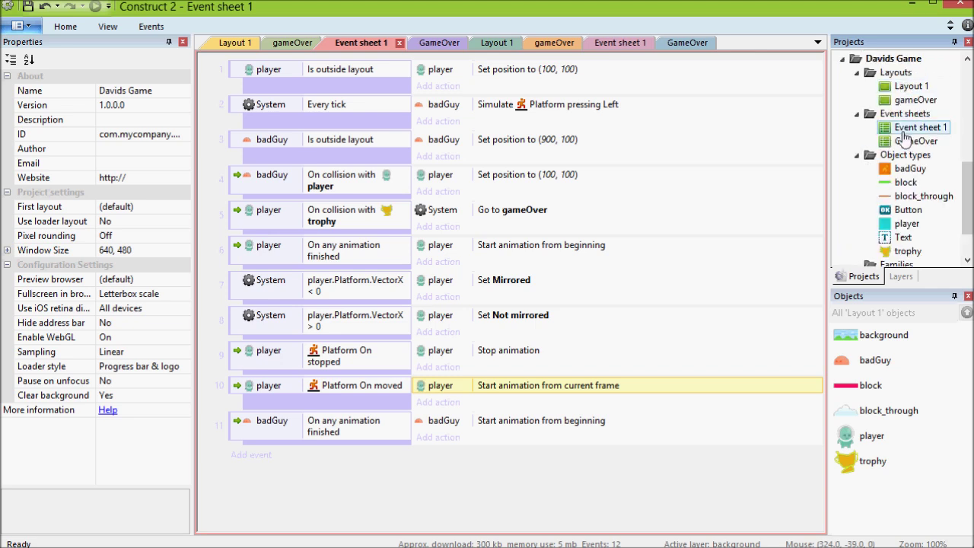
# Load the recent New project.caproj and select its Event sheet 1
pyautogui.click(35, 24)
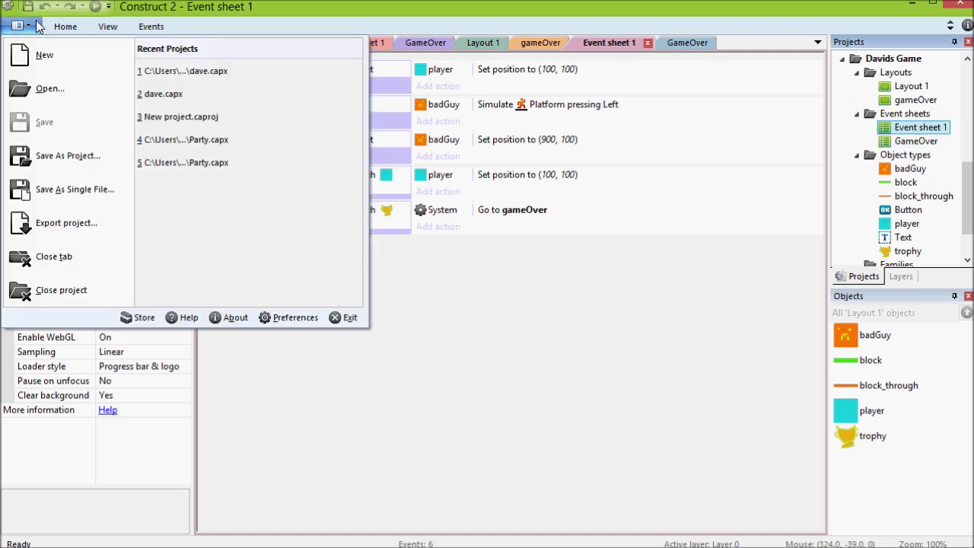
pyautogui.click(212, 123)
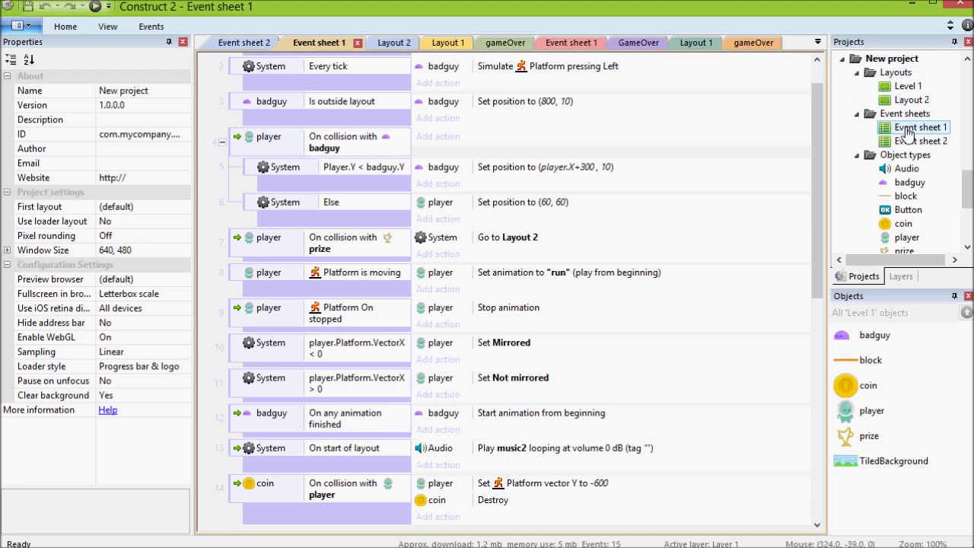
pyautogui.click(916, 127)
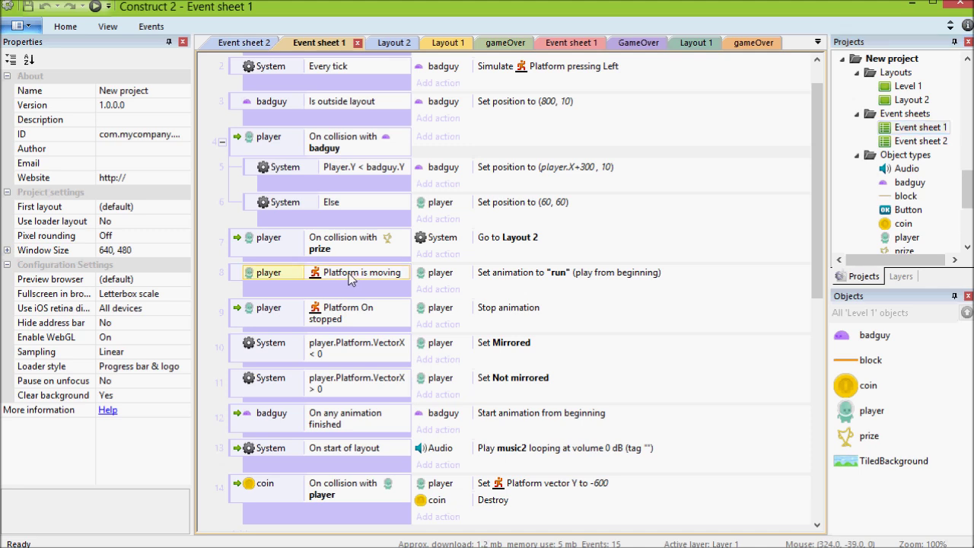
pyautogui.click(542, 282)
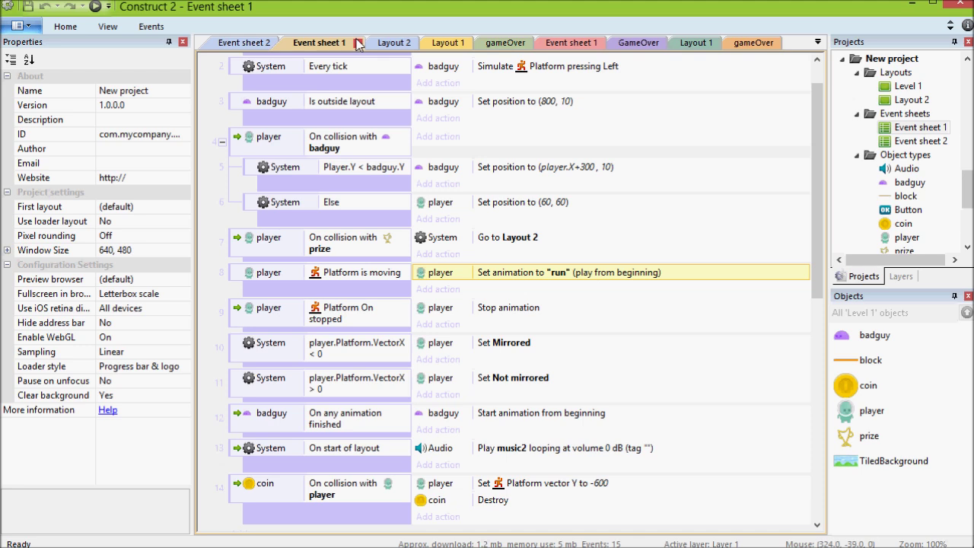
pyautogui.doubleClick(440, 275)
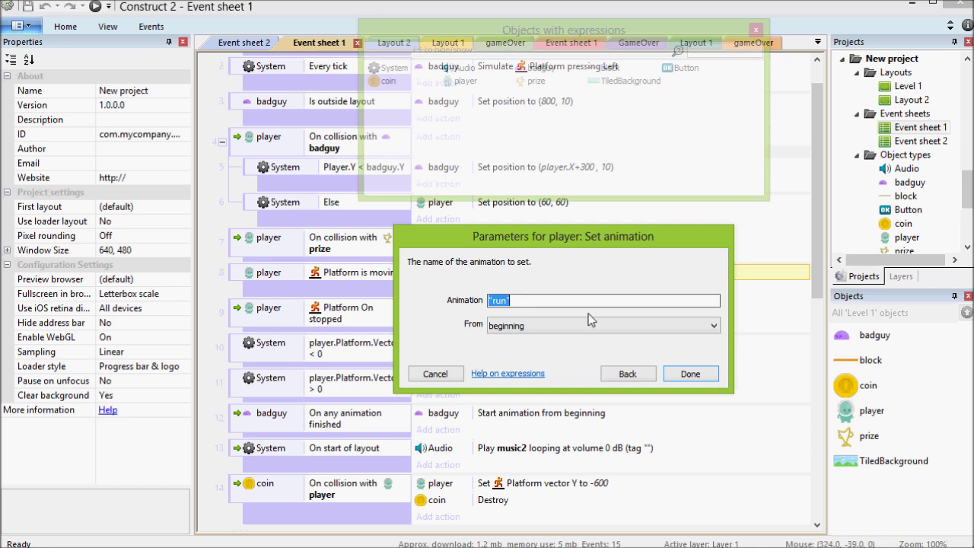
pyautogui.moveTo(541, 306); pyautogui.dragTo(480, 304)
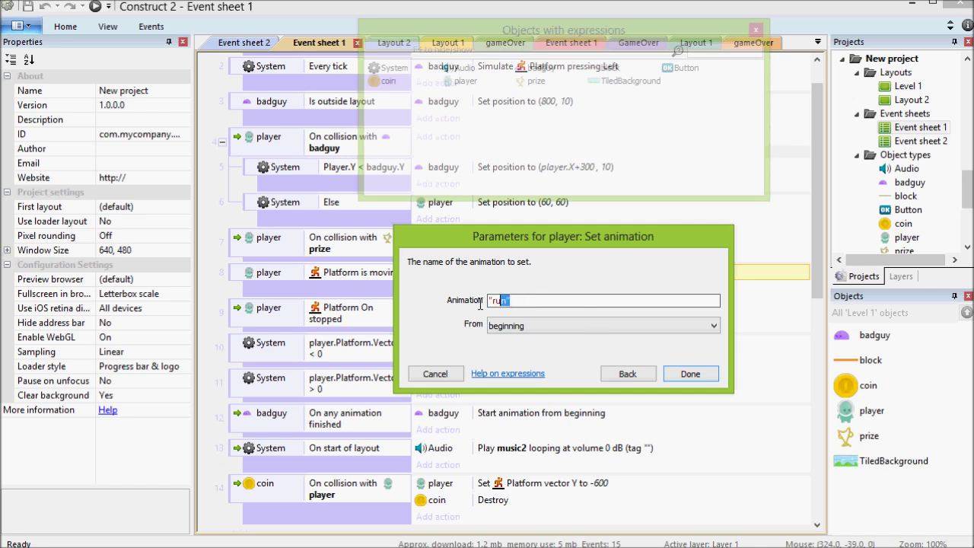
pyautogui.click(435, 374)
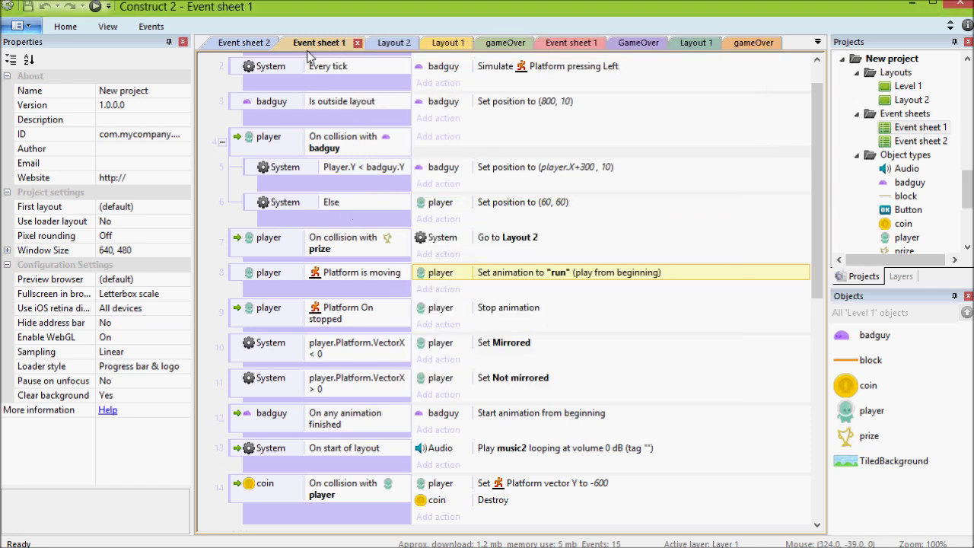
pyautogui.click(450, 43)
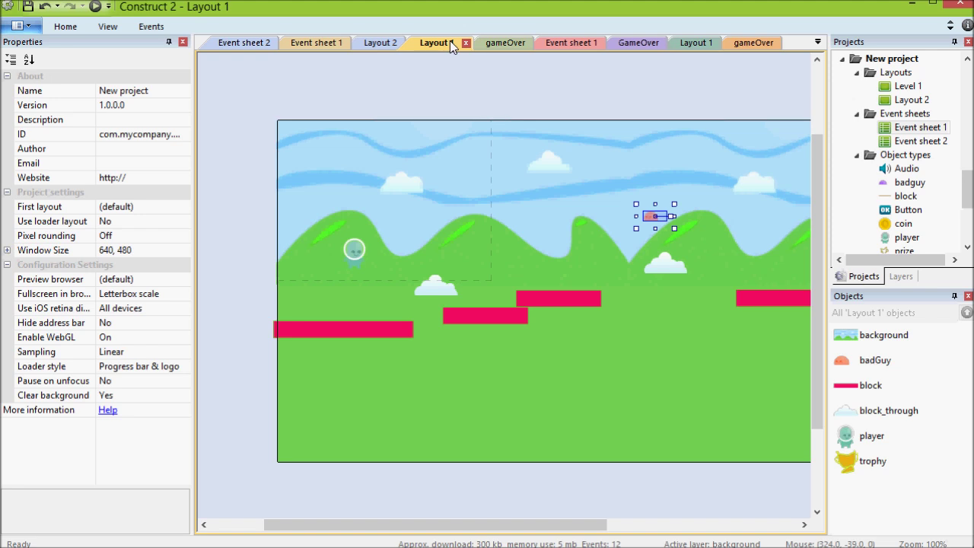
# Open the player sprite's animations and rename Default to 'run'
pyautogui.click(353, 257)
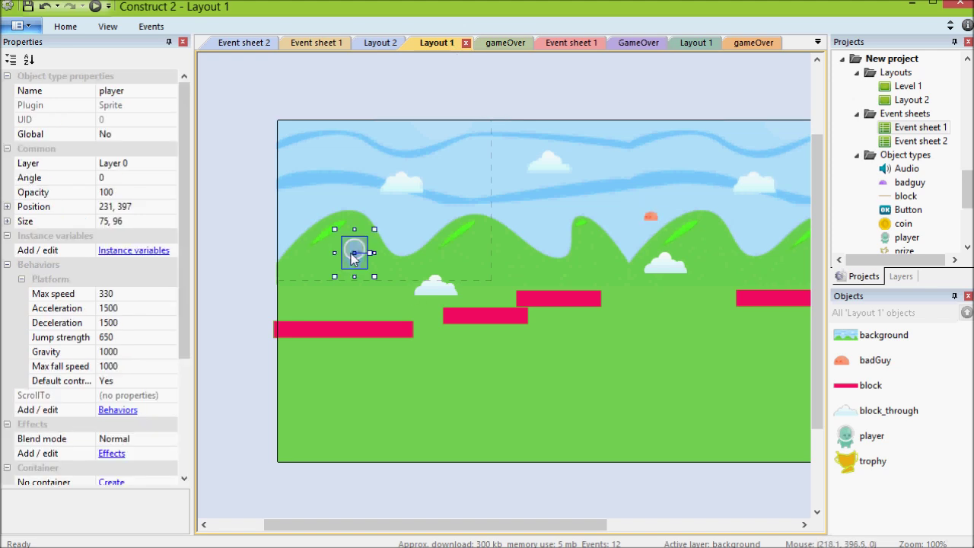
pyautogui.doubleClick(353, 256)
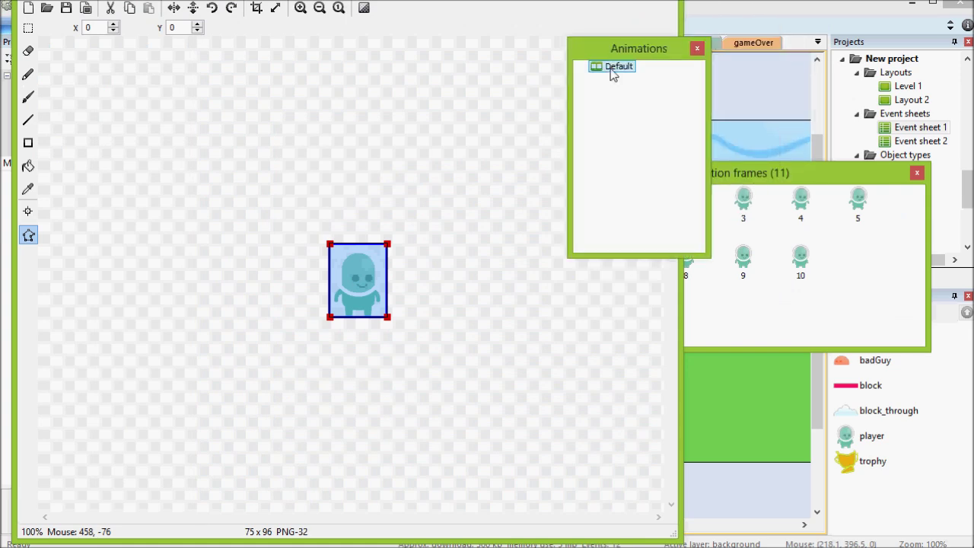
pyautogui.rightClick(614, 72)
pyautogui.click(648, 146)
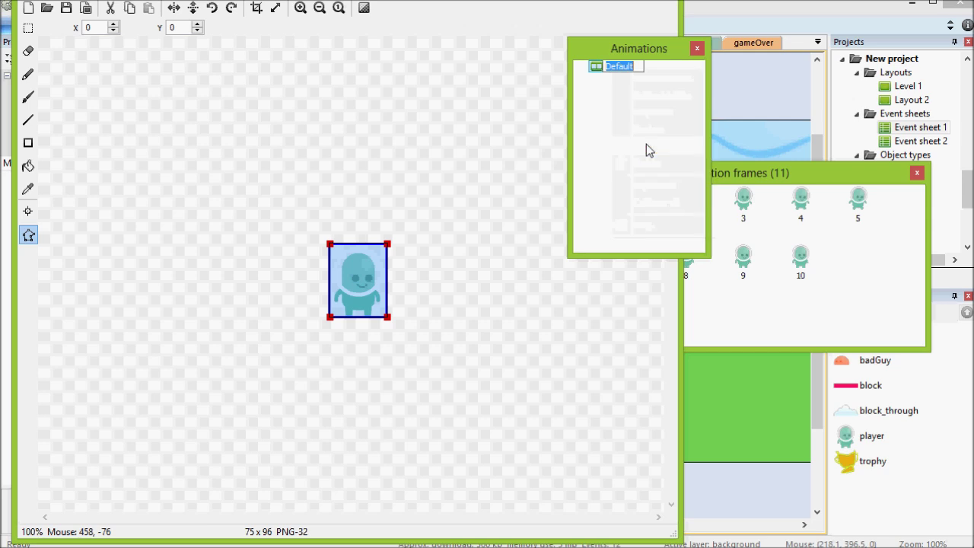
pyautogui.write('run')
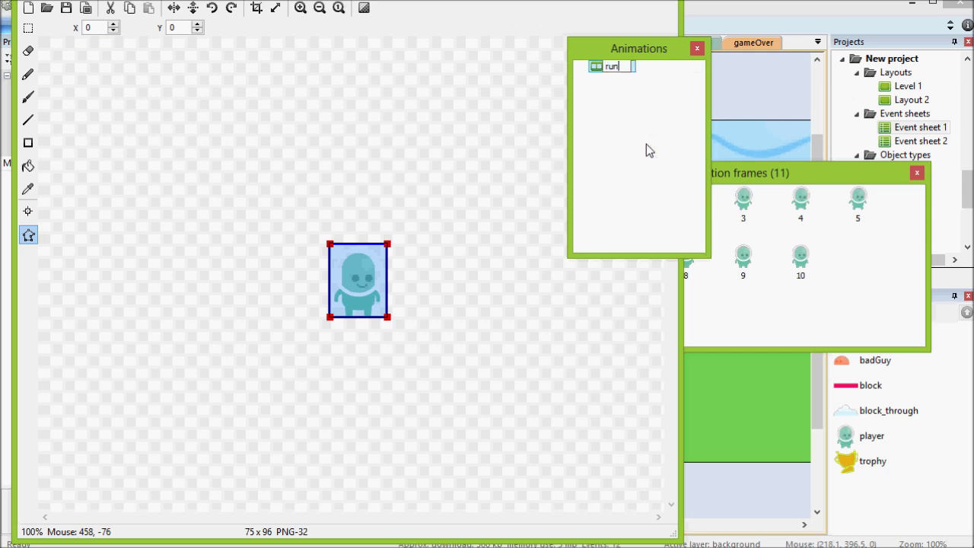
pyautogui.press('Return')
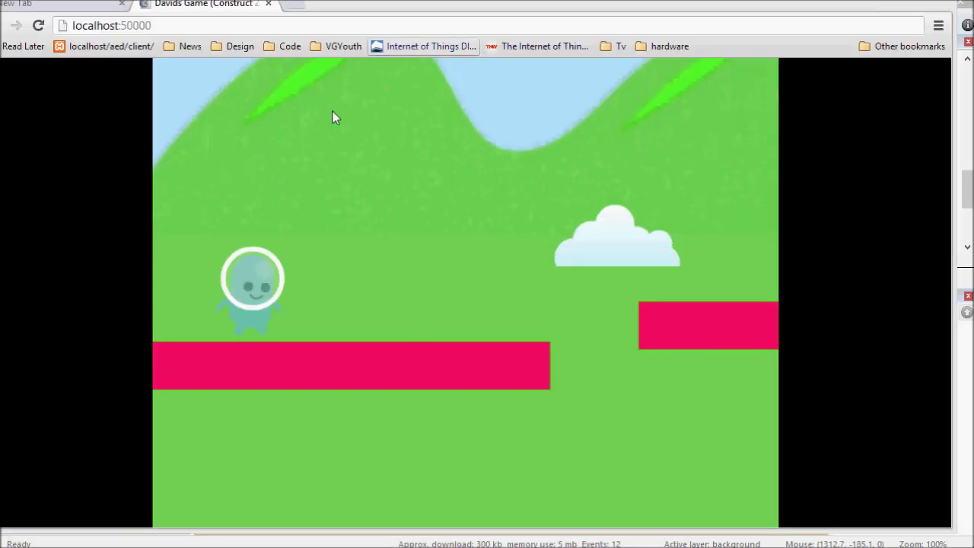
# Preview the game in Chrome, then check event 8's Set animation 'run' parameters on Event sheet 1 without changes
pyautogui.click(318, 101)
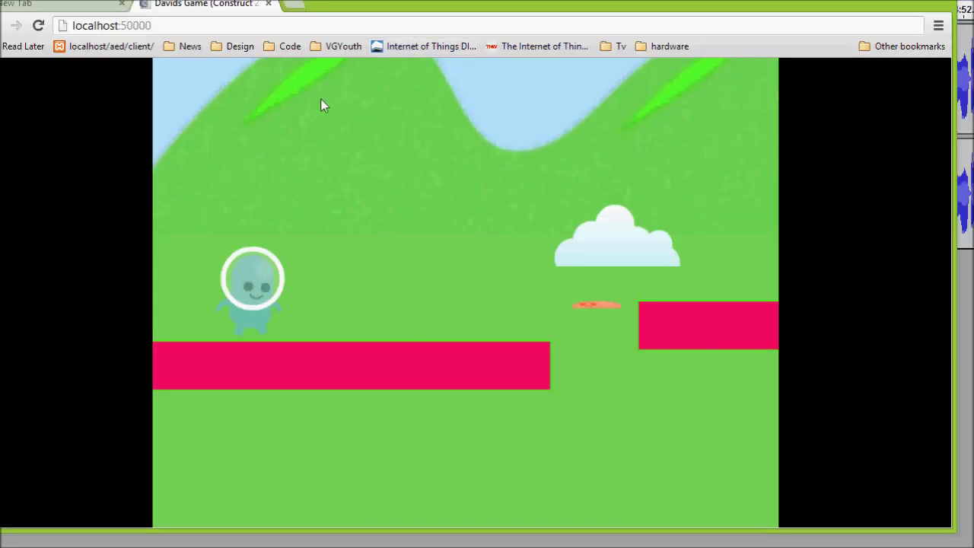
pyautogui.hotkey('alt', 'Tab')
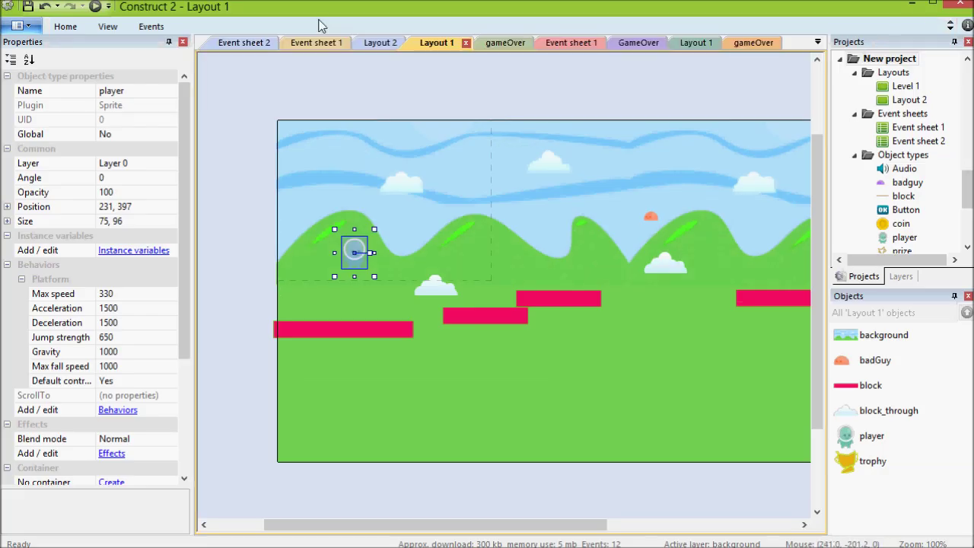
pyautogui.click(319, 42)
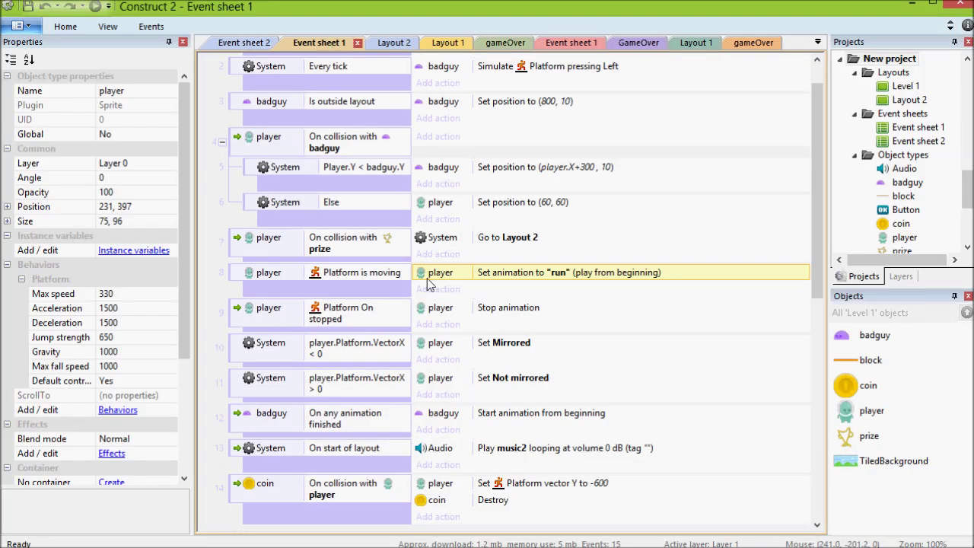
pyautogui.doubleClick(520, 279)
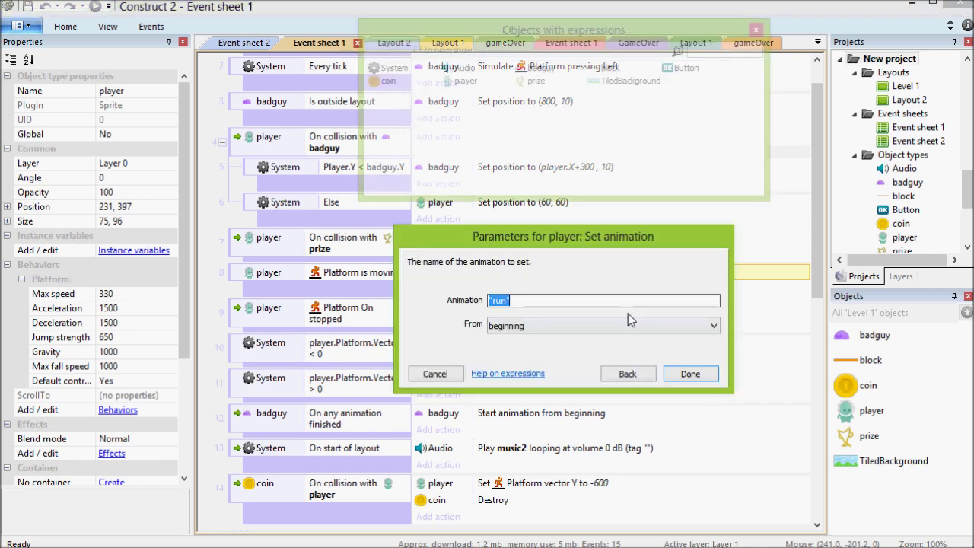
pyautogui.click(434, 374)
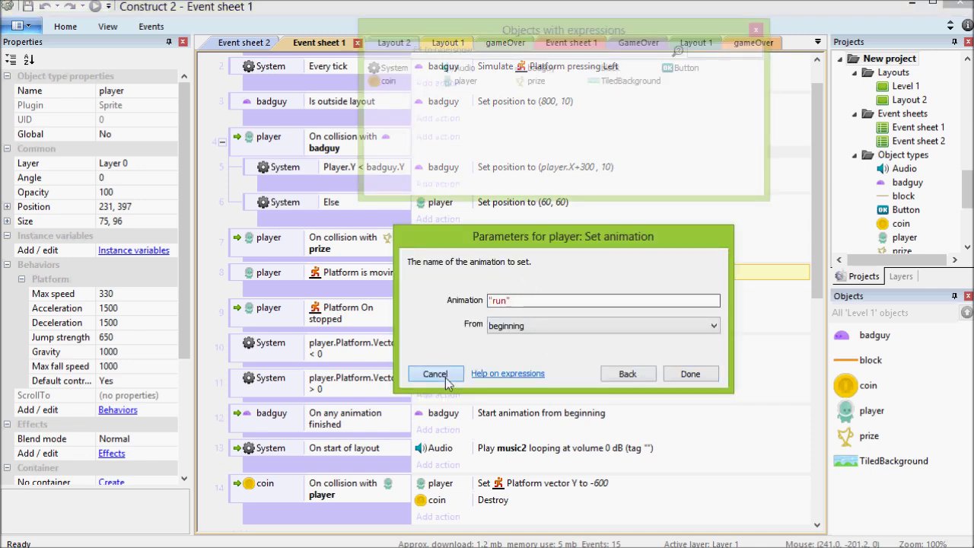